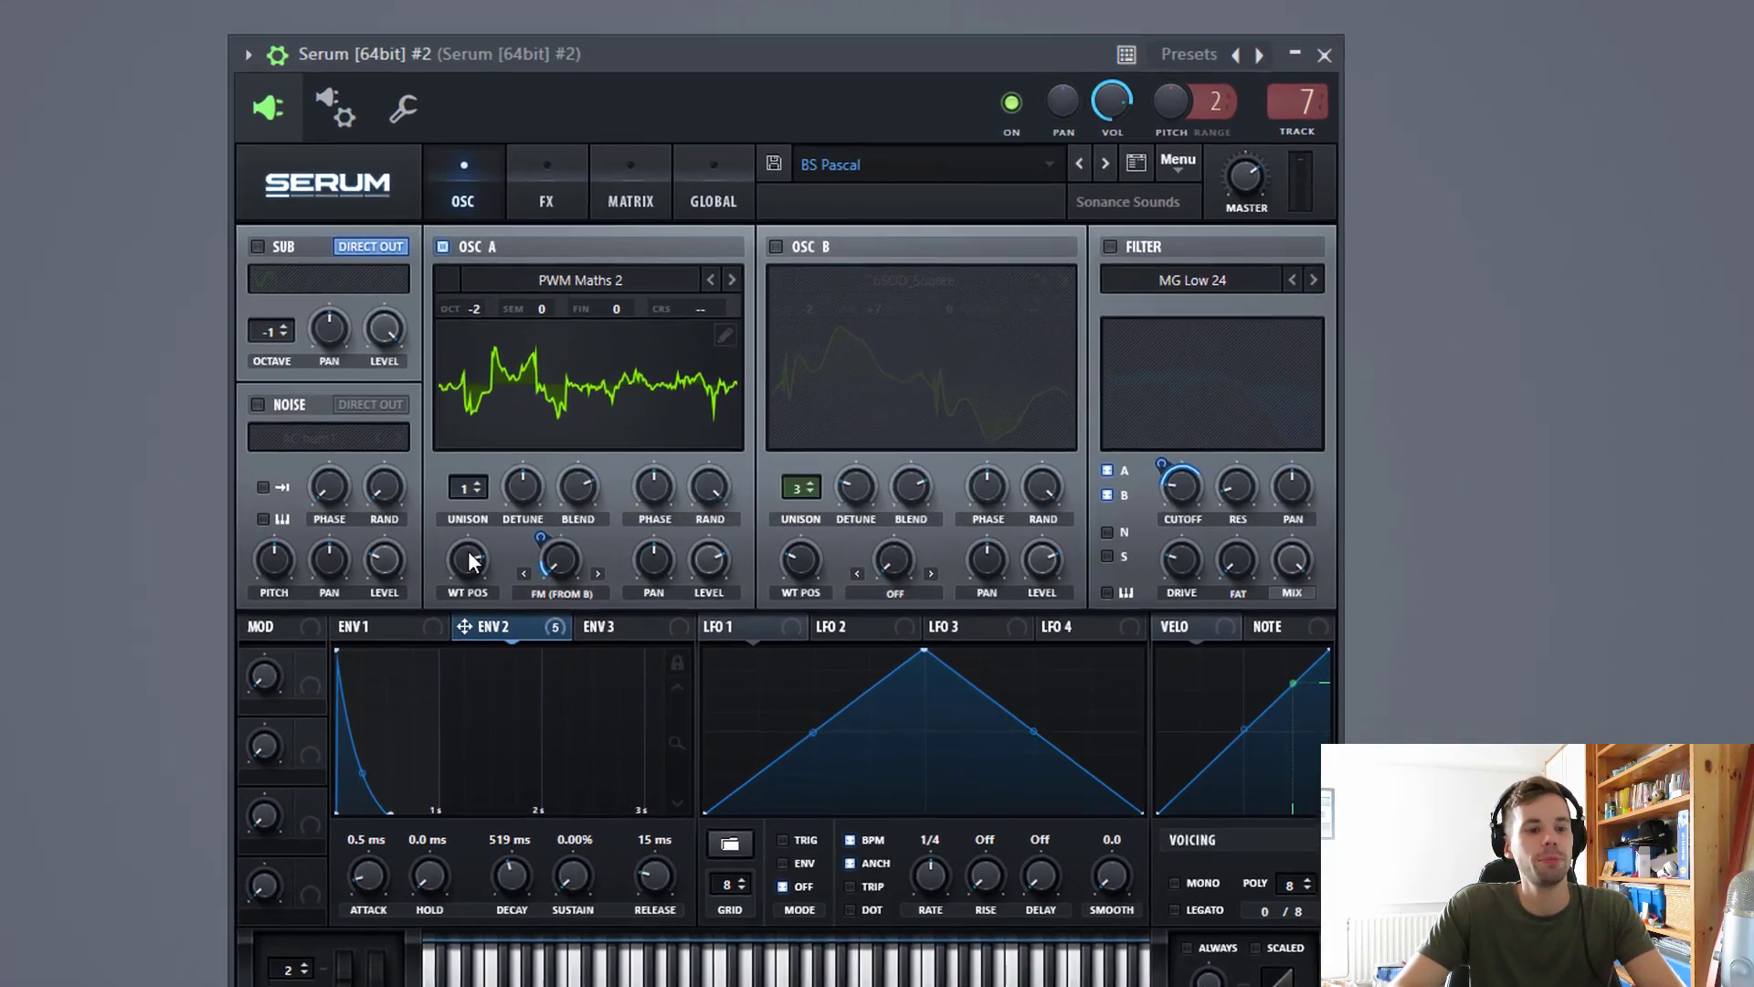
# Inspect oscillator A's wavetable position and compare Envelope 1 with Envelope 2.
pyautogui.moveTo(591, 523); pyautogui.dragTo(586, 616)
pyautogui.moveTo(374, 710); pyautogui.dragTo(308, 549)
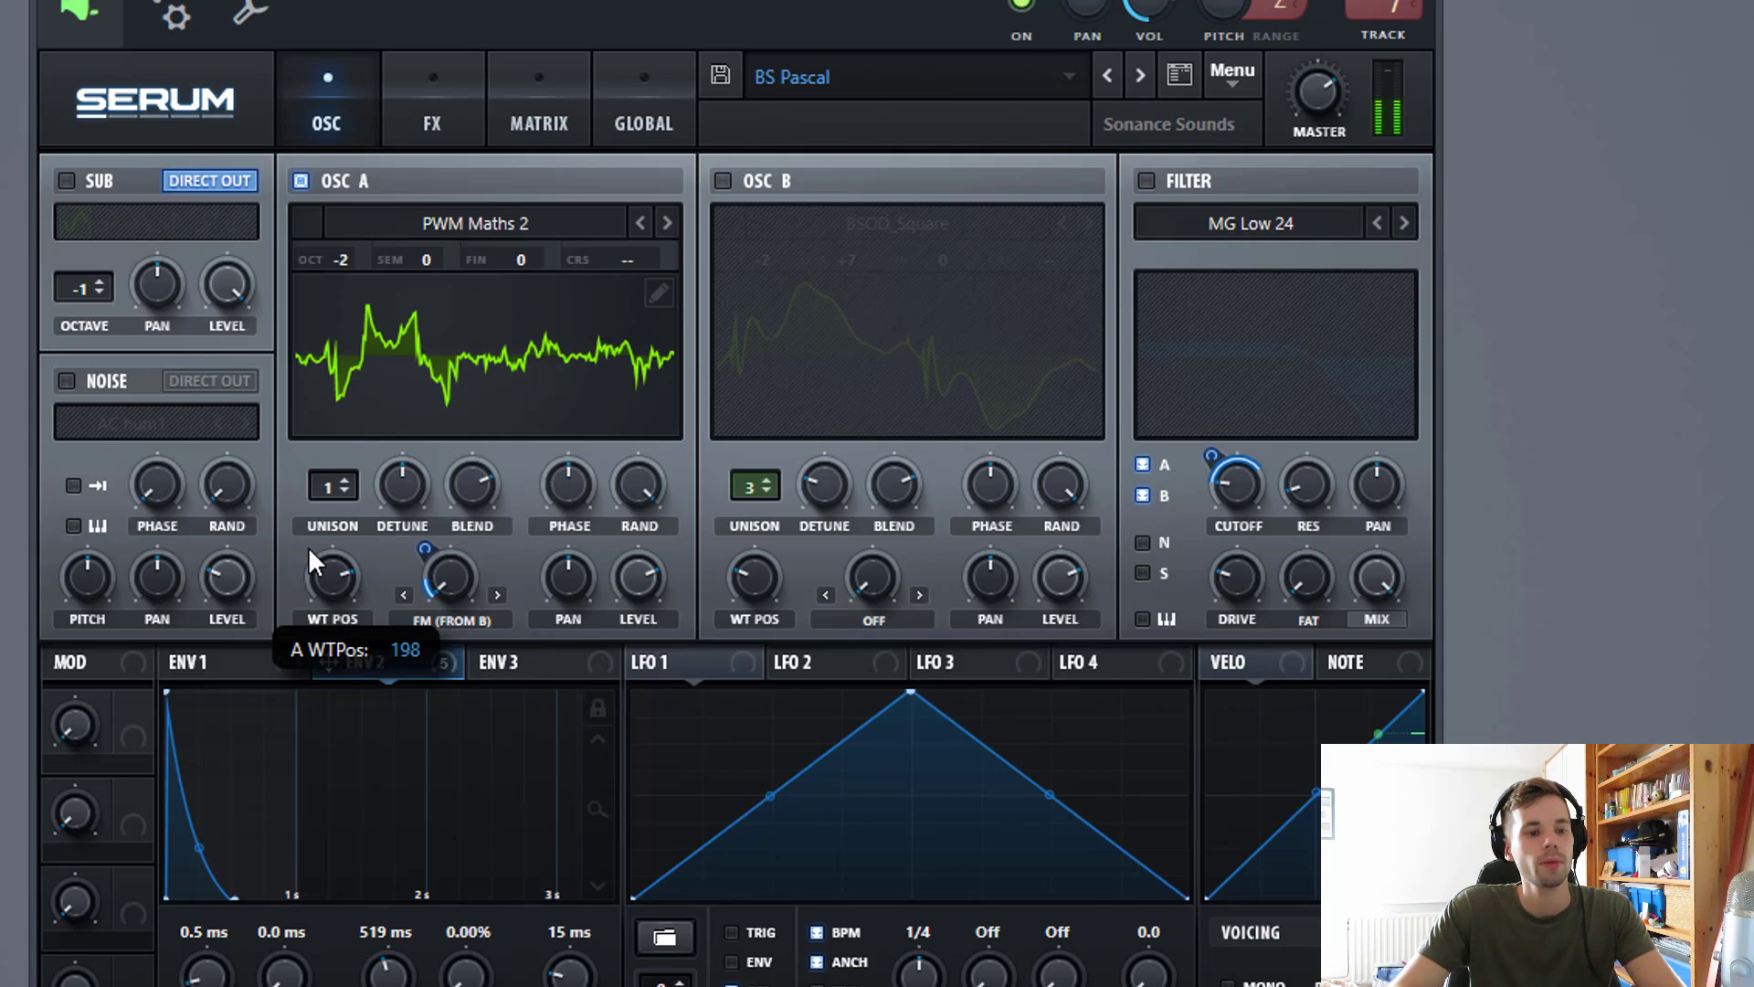
pyautogui.click(248, 674)
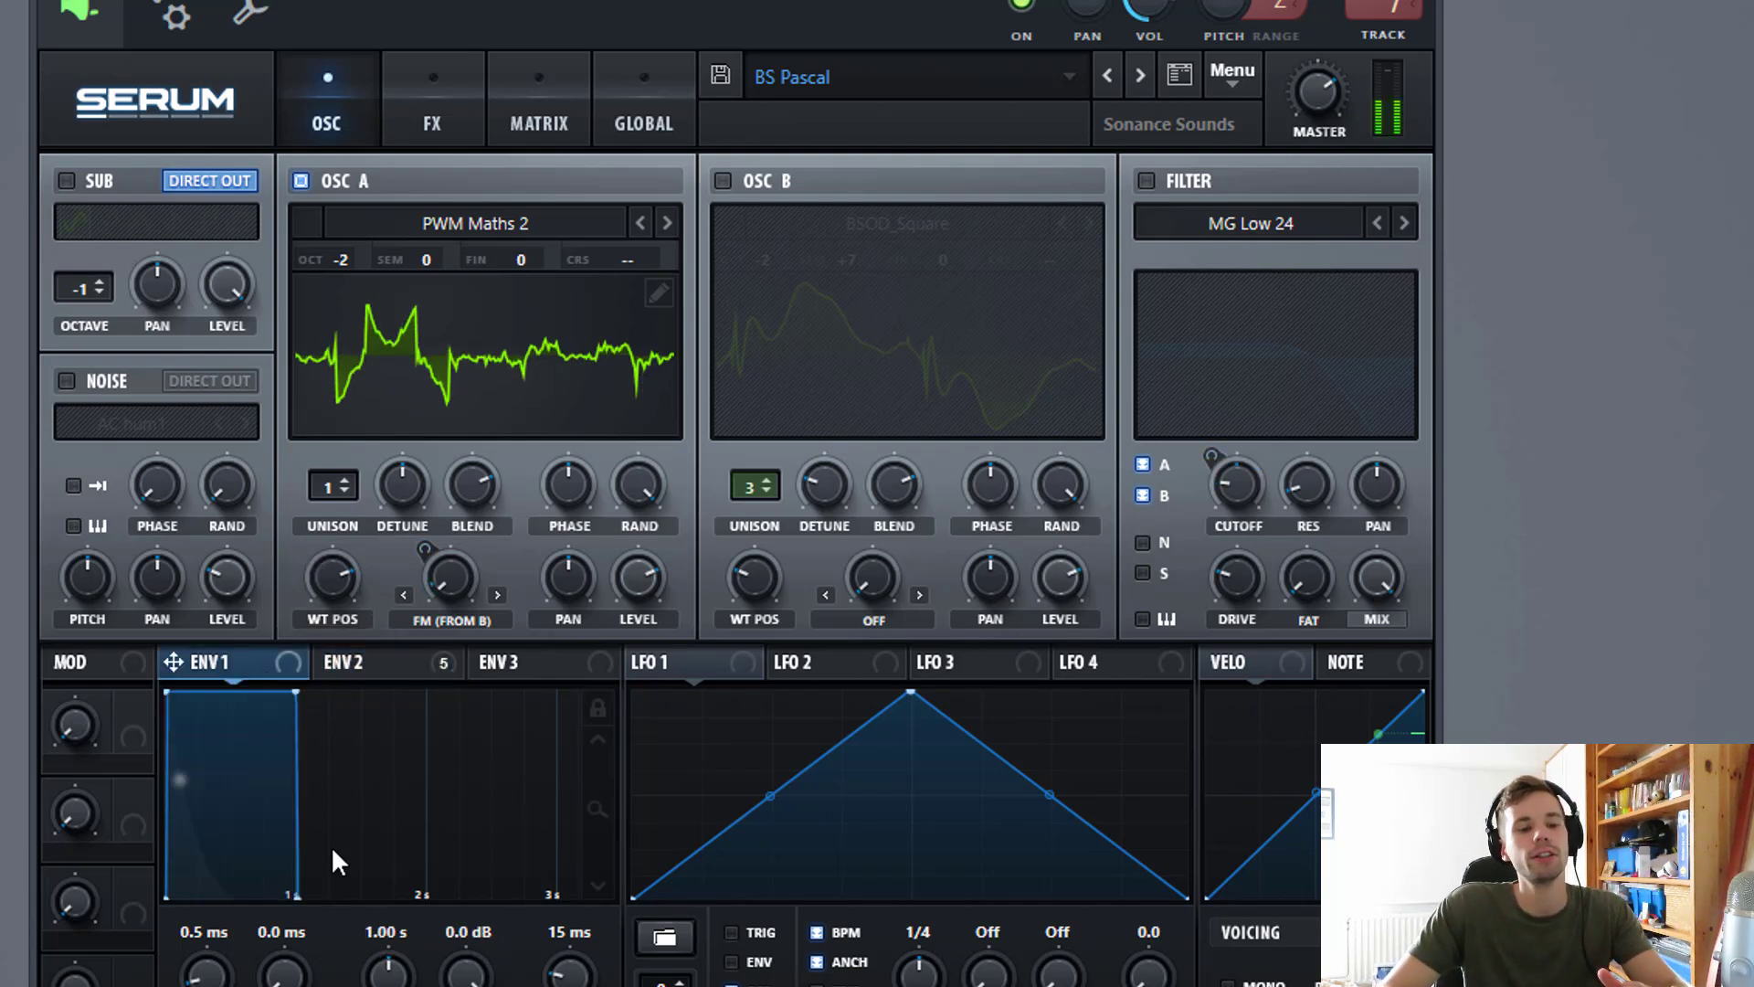
pyautogui.click(420, 663)
# Enable oscillator B with the BSOD_Square wavetable and set its semitone tuning to +7.
pyautogui.click(722, 181)
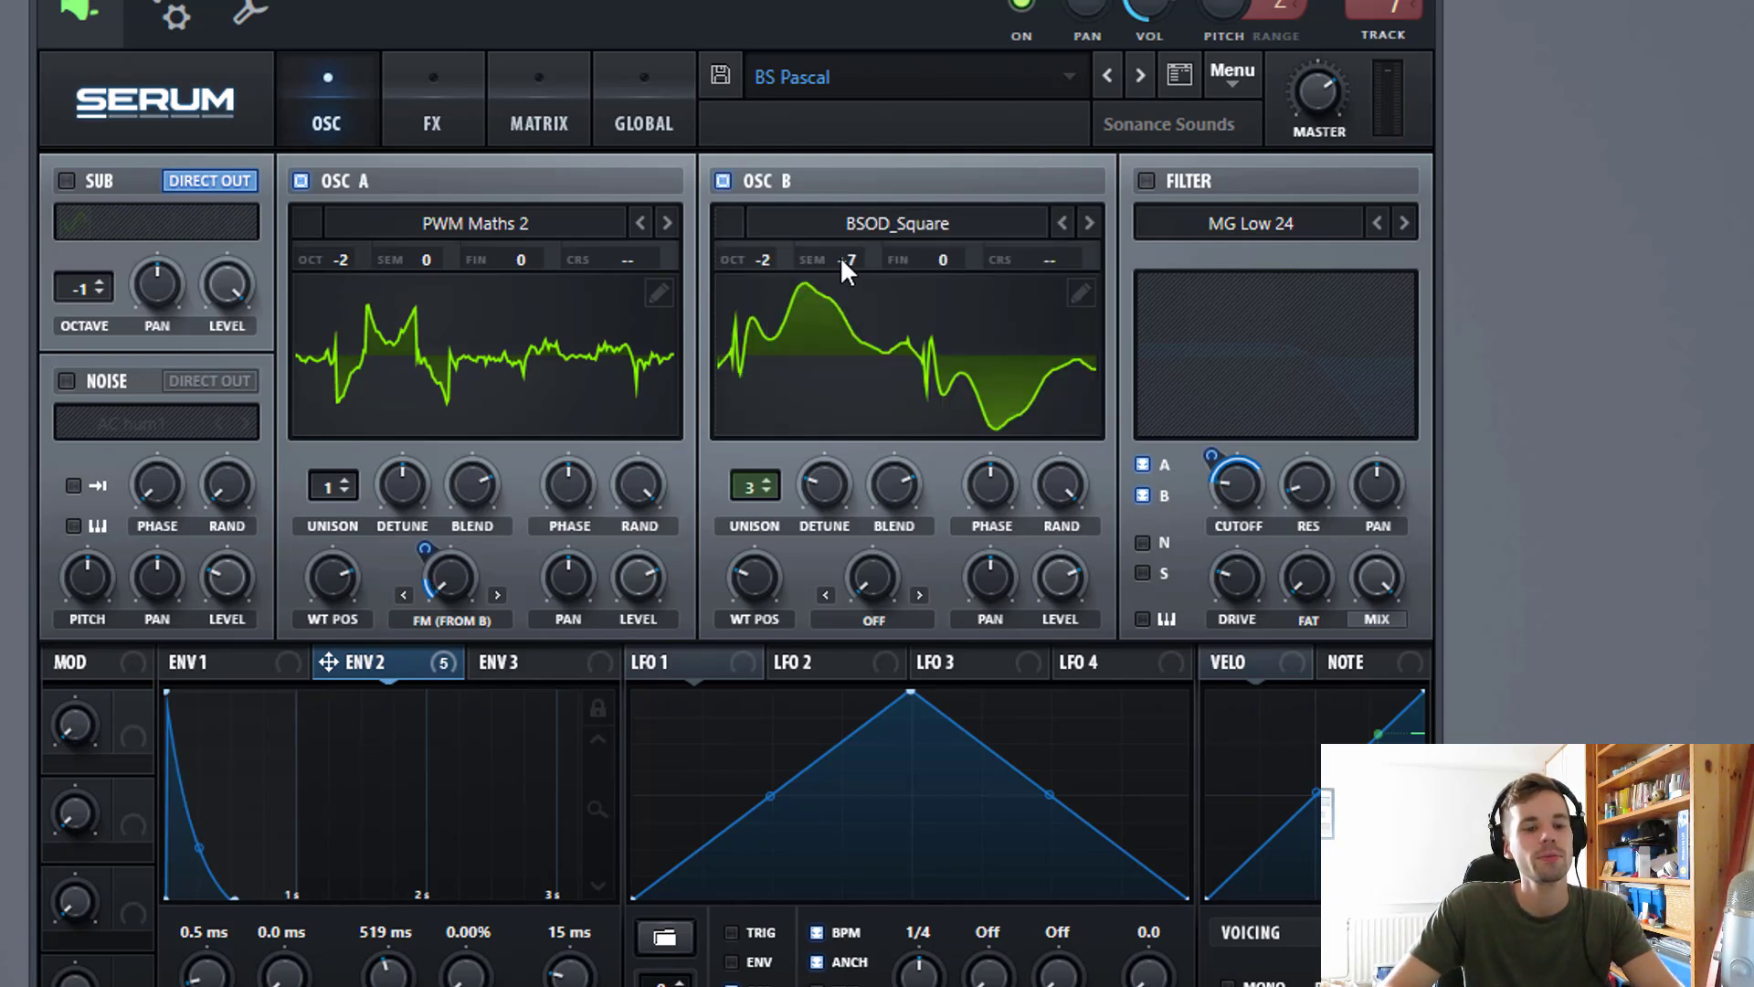
pyautogui.moveTo(840, 256); pyautogui.dragTo(838, 363)
pyautogui.moveTo(851, 259); pyautogui.dragTo(887, 170)
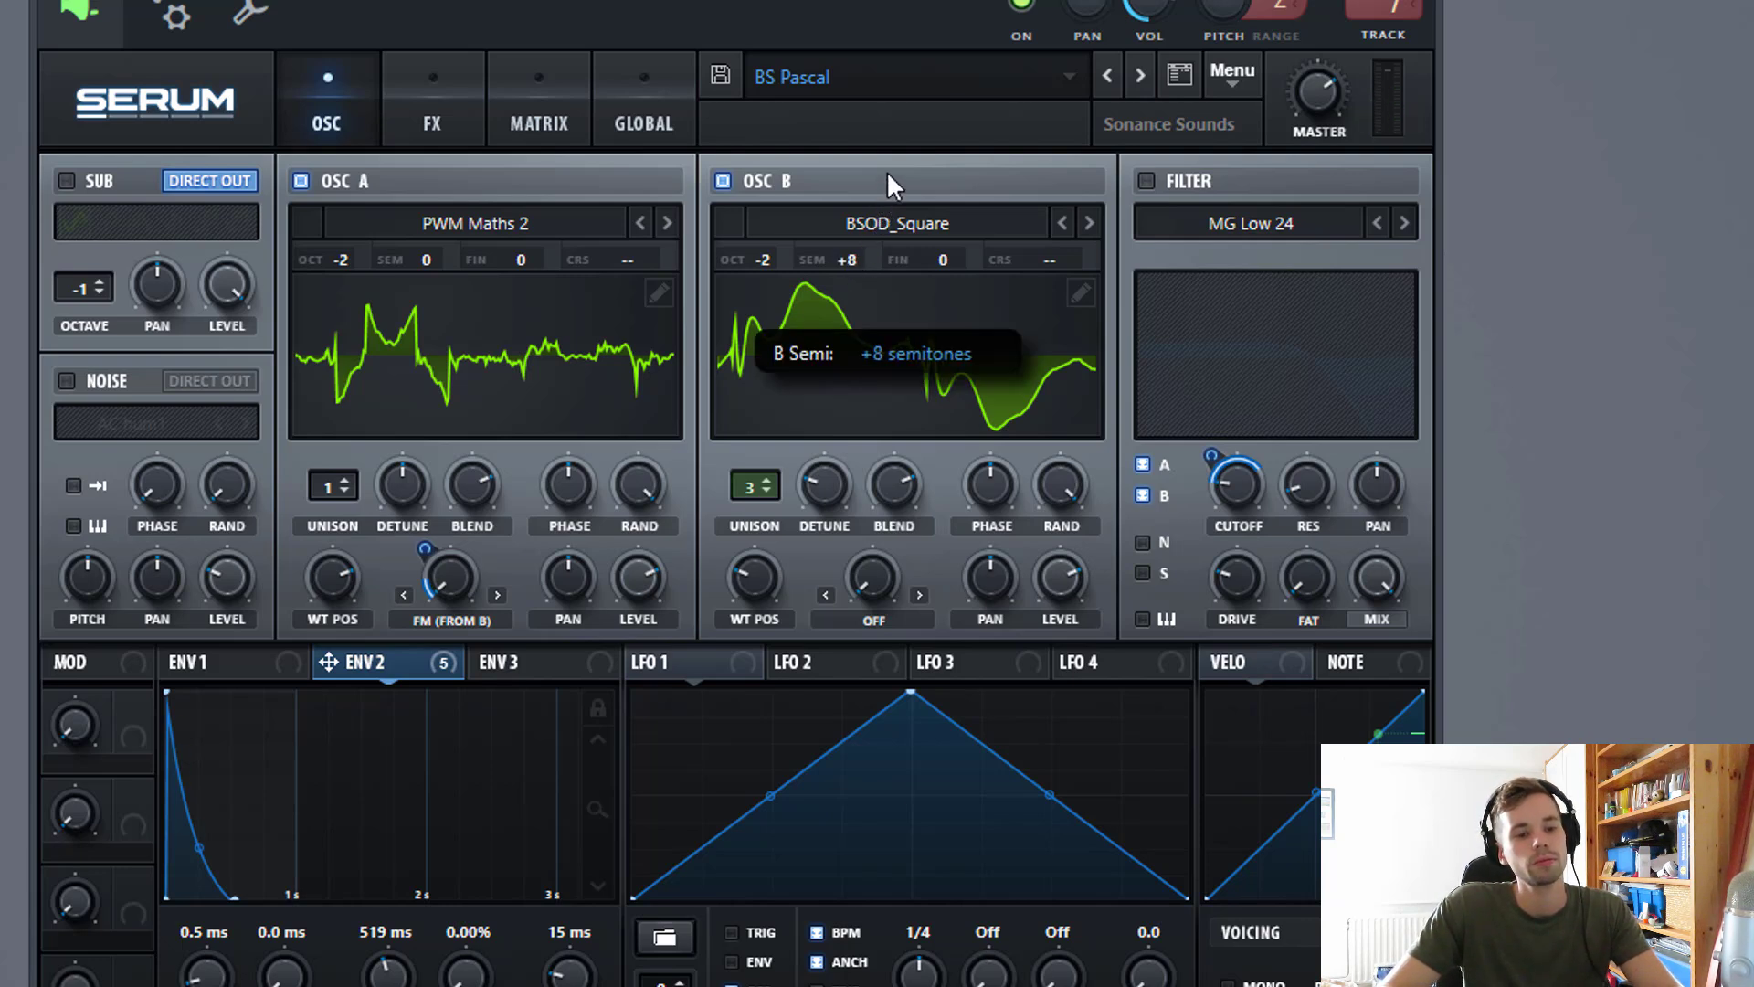
pyautogui.moveTo(853, 250); pyautogui.dragTo(853, 256)
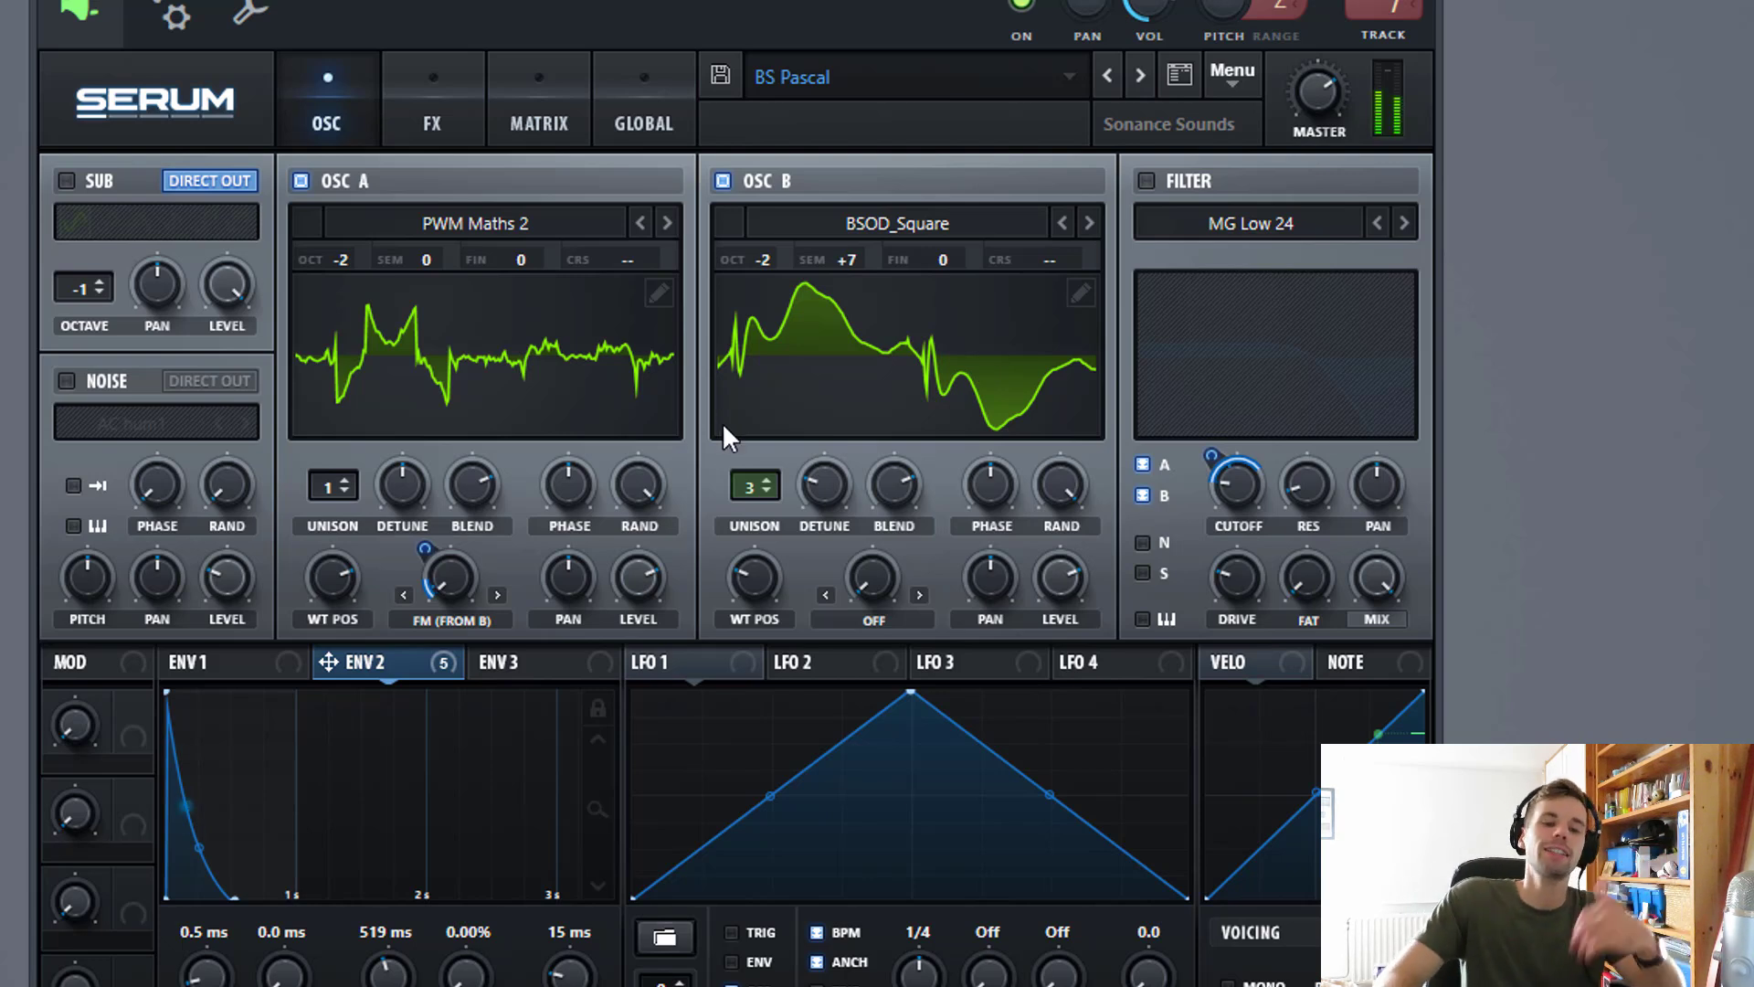
# Enable the MG Low 24 filter and adjust how strongly Envelope 2 modulates its cutoff.
pyautogui.click(1147, 182)
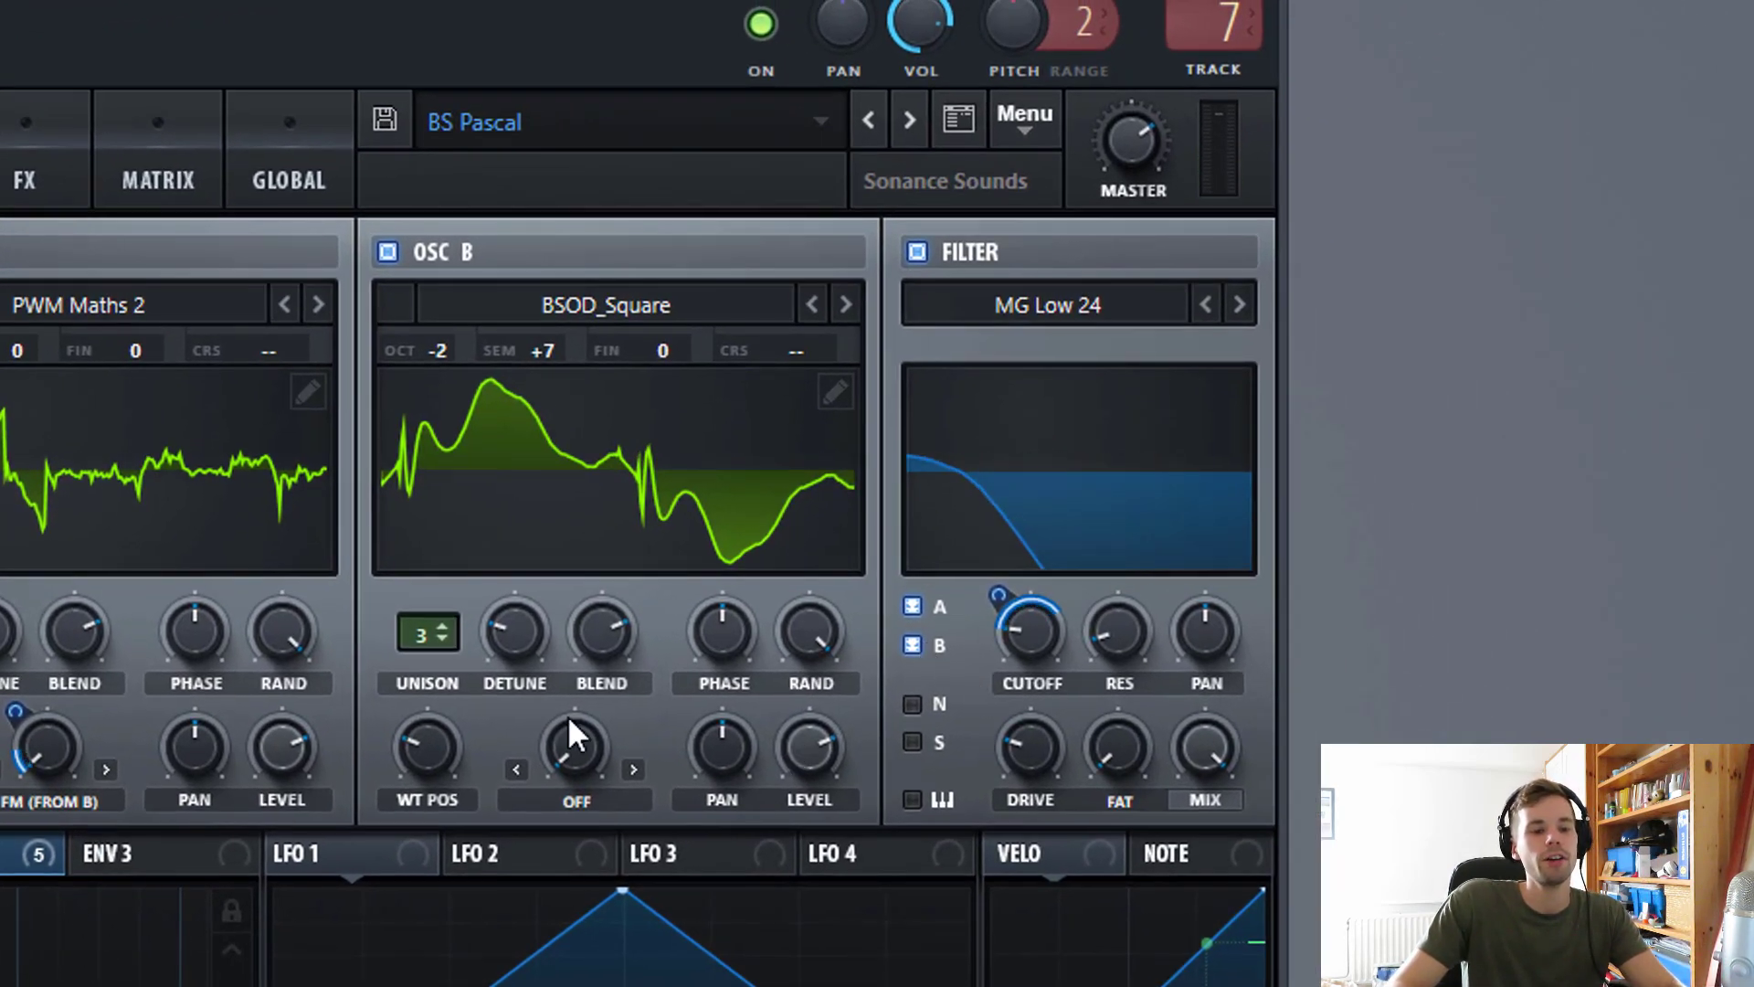
pyautogui.moveTo(999, 595); pyautogui.dragTo(978, 627)
pyautogui.moveTo(290, 985); pyautogui.dragTo(502, 959)
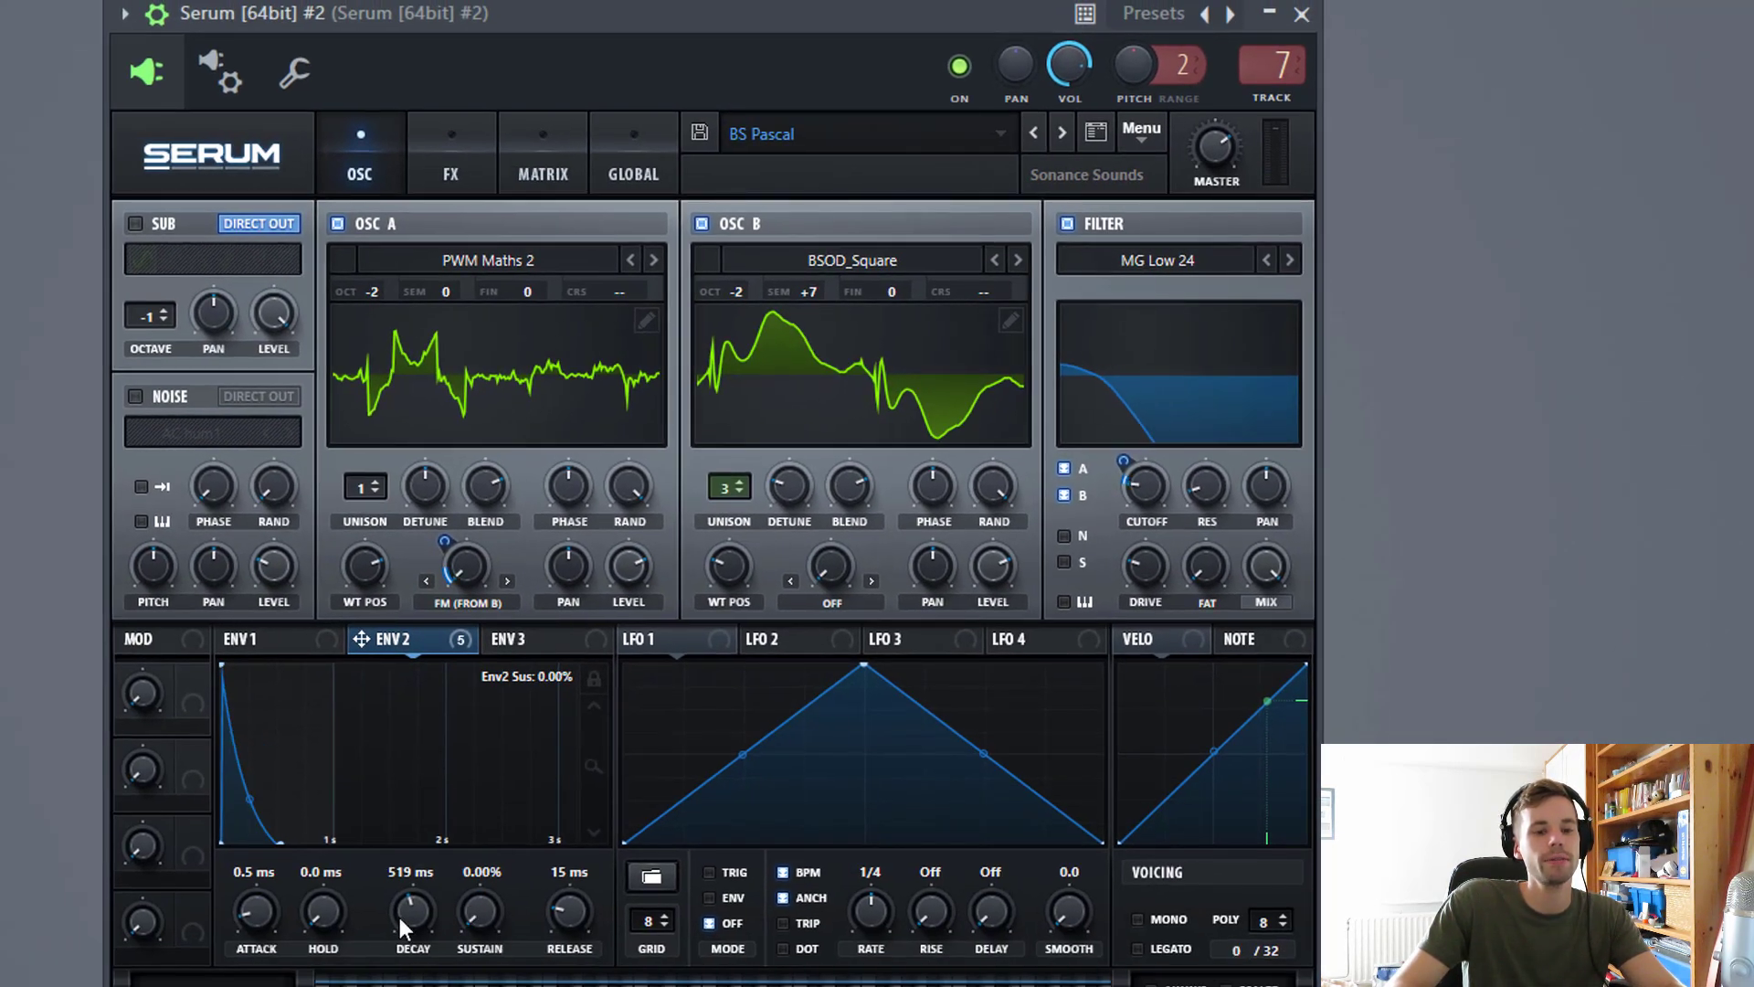
pyautogui.moveTo(398, 916)
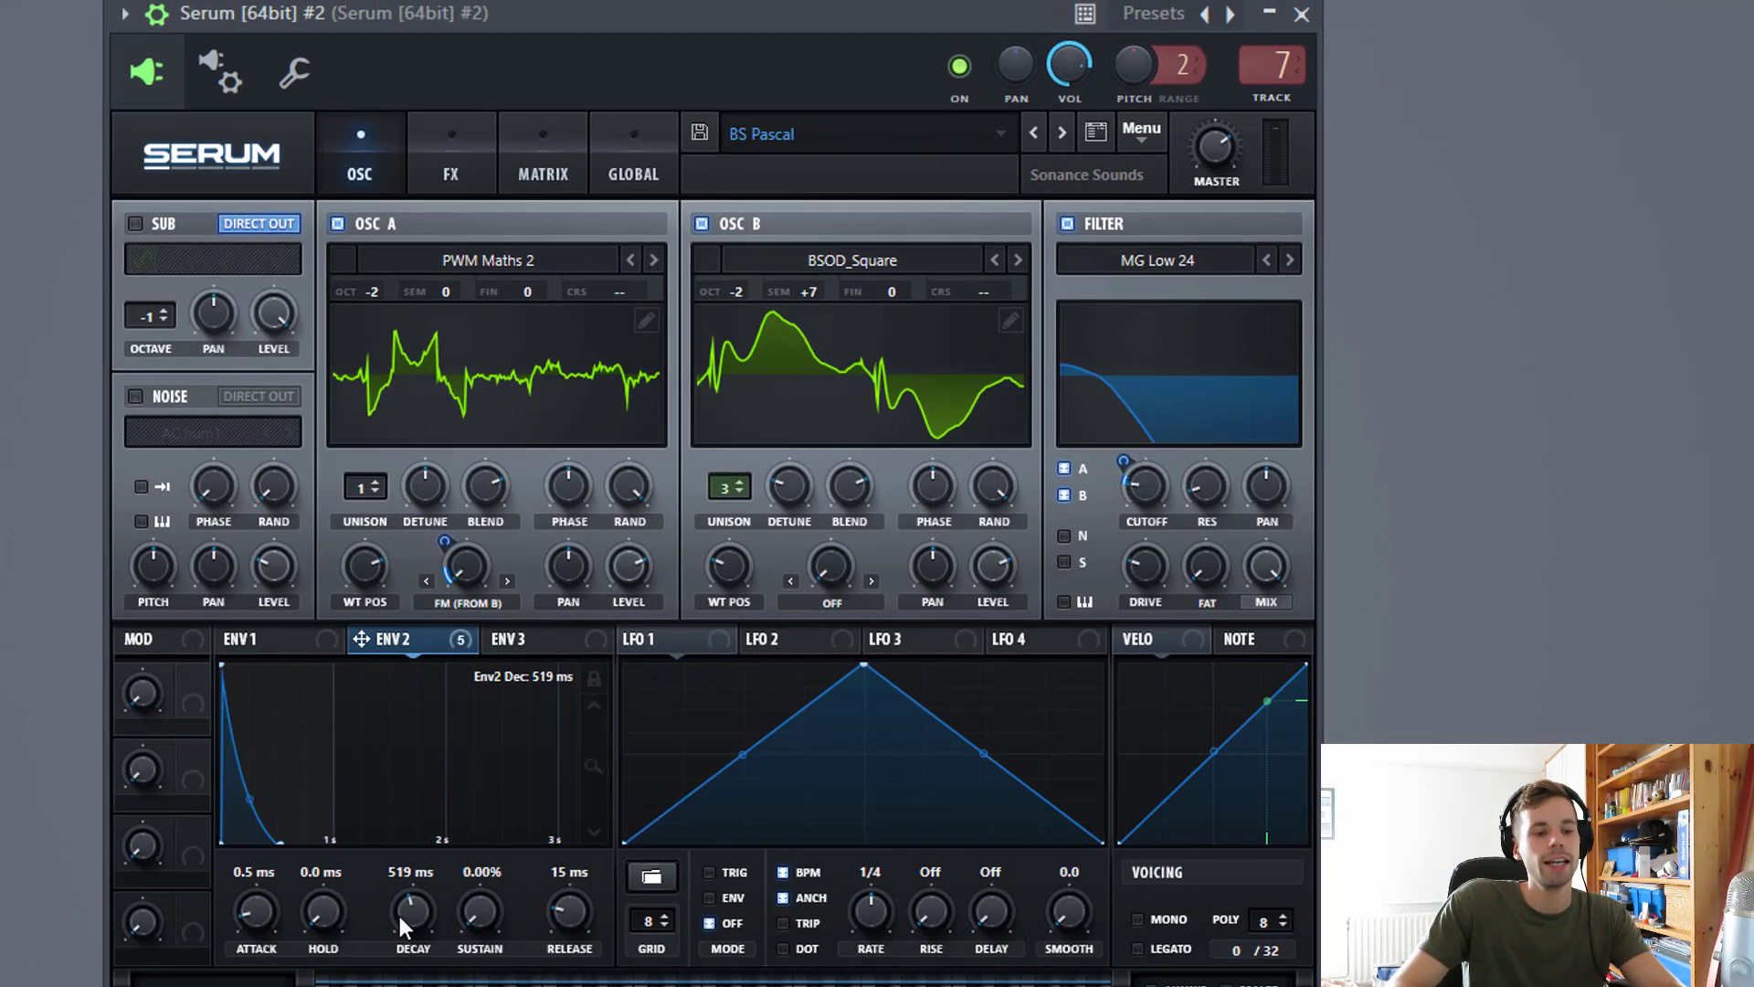
pyautogui.moveTo(1124, 462); pyautogui.dragTo(1124, 392)
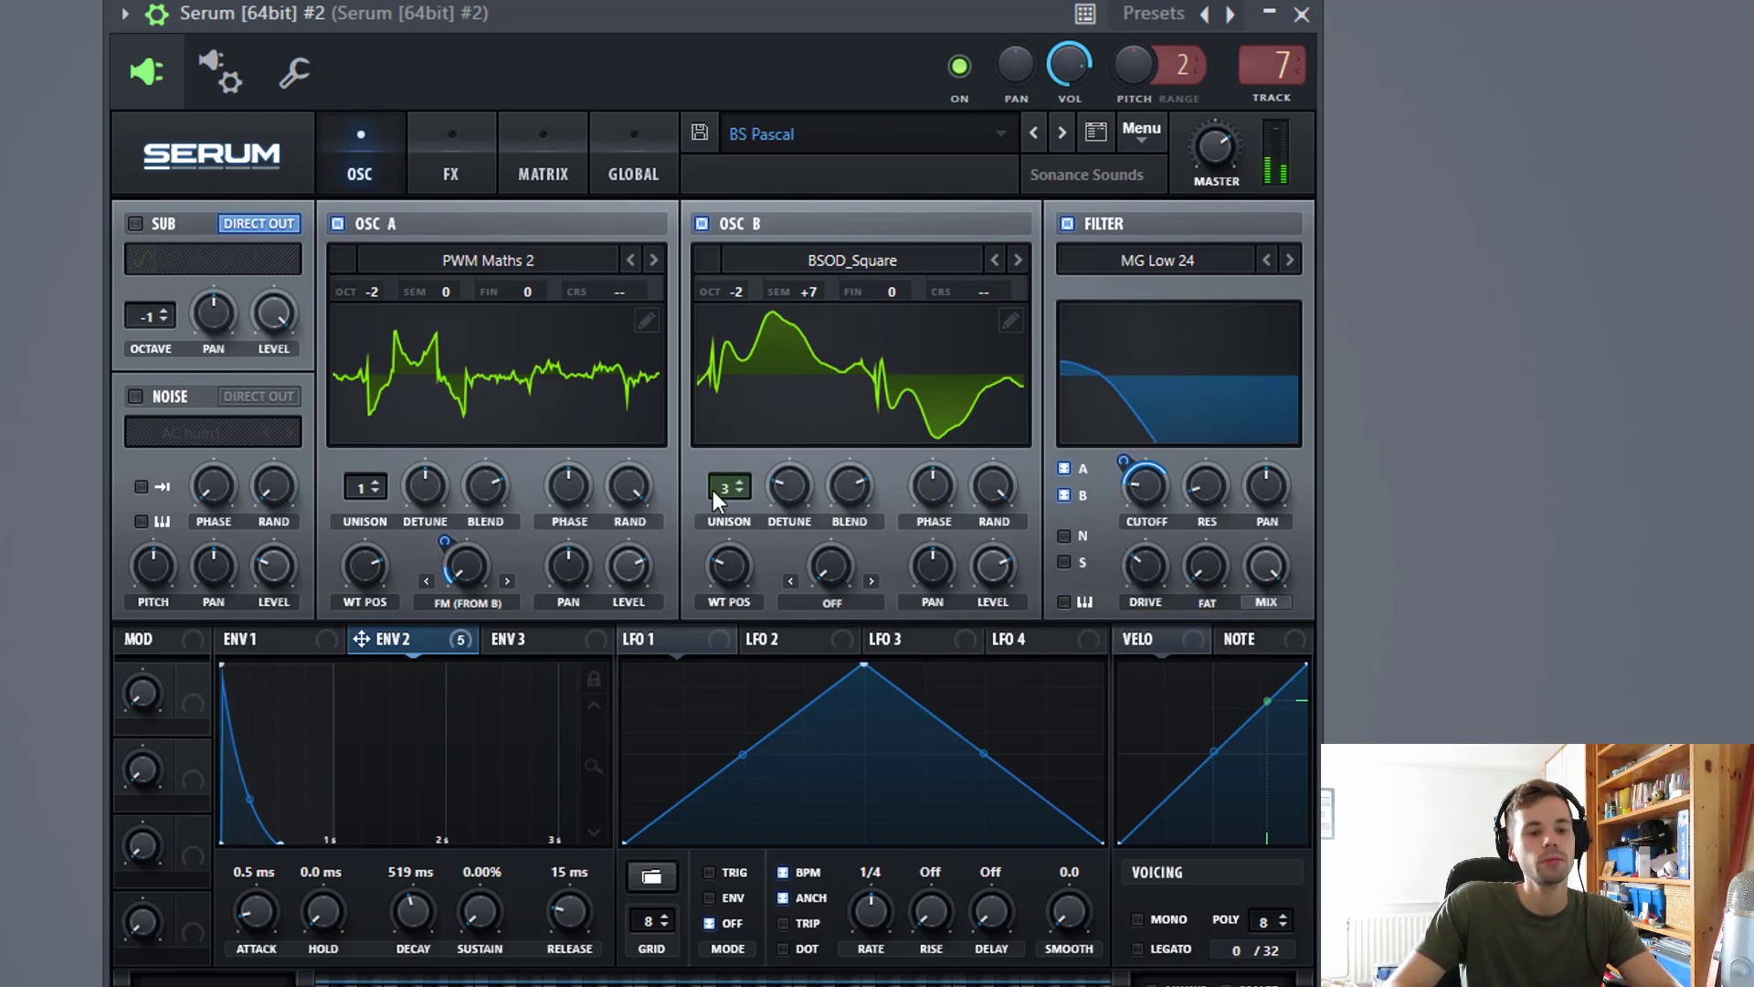
# Try oscillator B with 1 unison voice, restore 3 voices, and adjust Envelope 2's modulation of oscillator A's FM amount.
pyautogui.moveTo(712, 490); pyautogui.dragTo(727, 606)
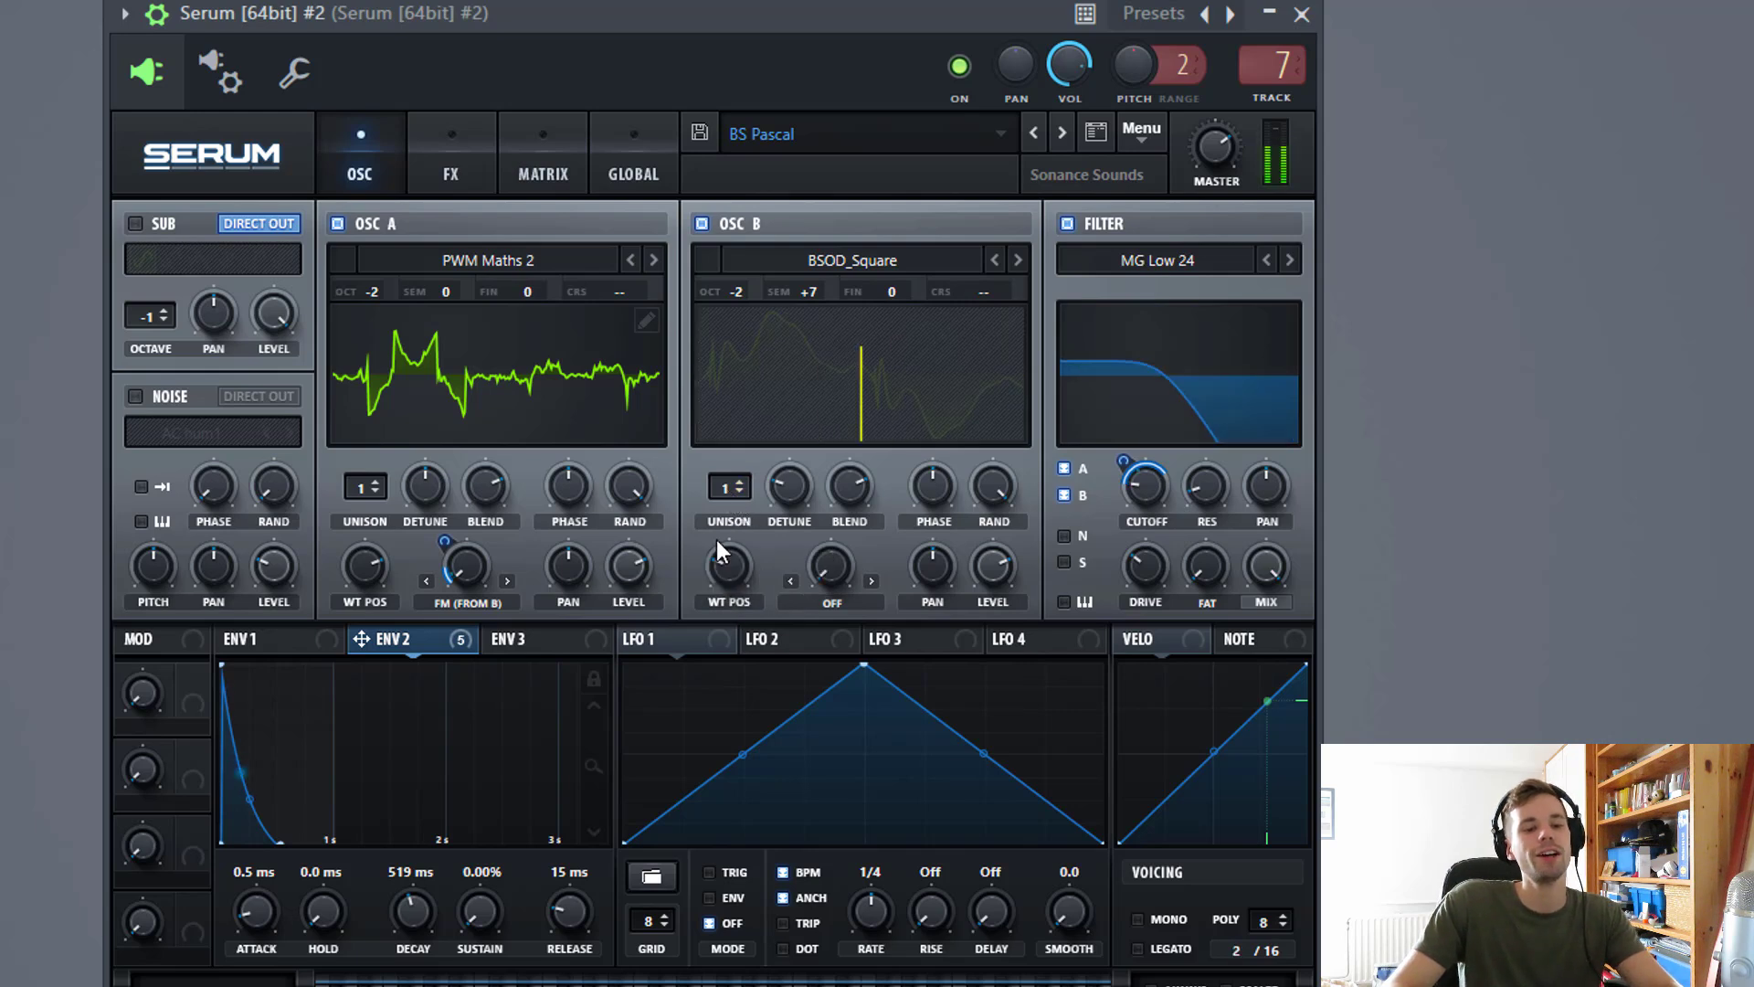
pyautogui.moveTo(725, 495); pyautogui.dragTo(729, 471)
pyautogui.moveTo(447, 548); pyautogui.dragTo(559, 433)
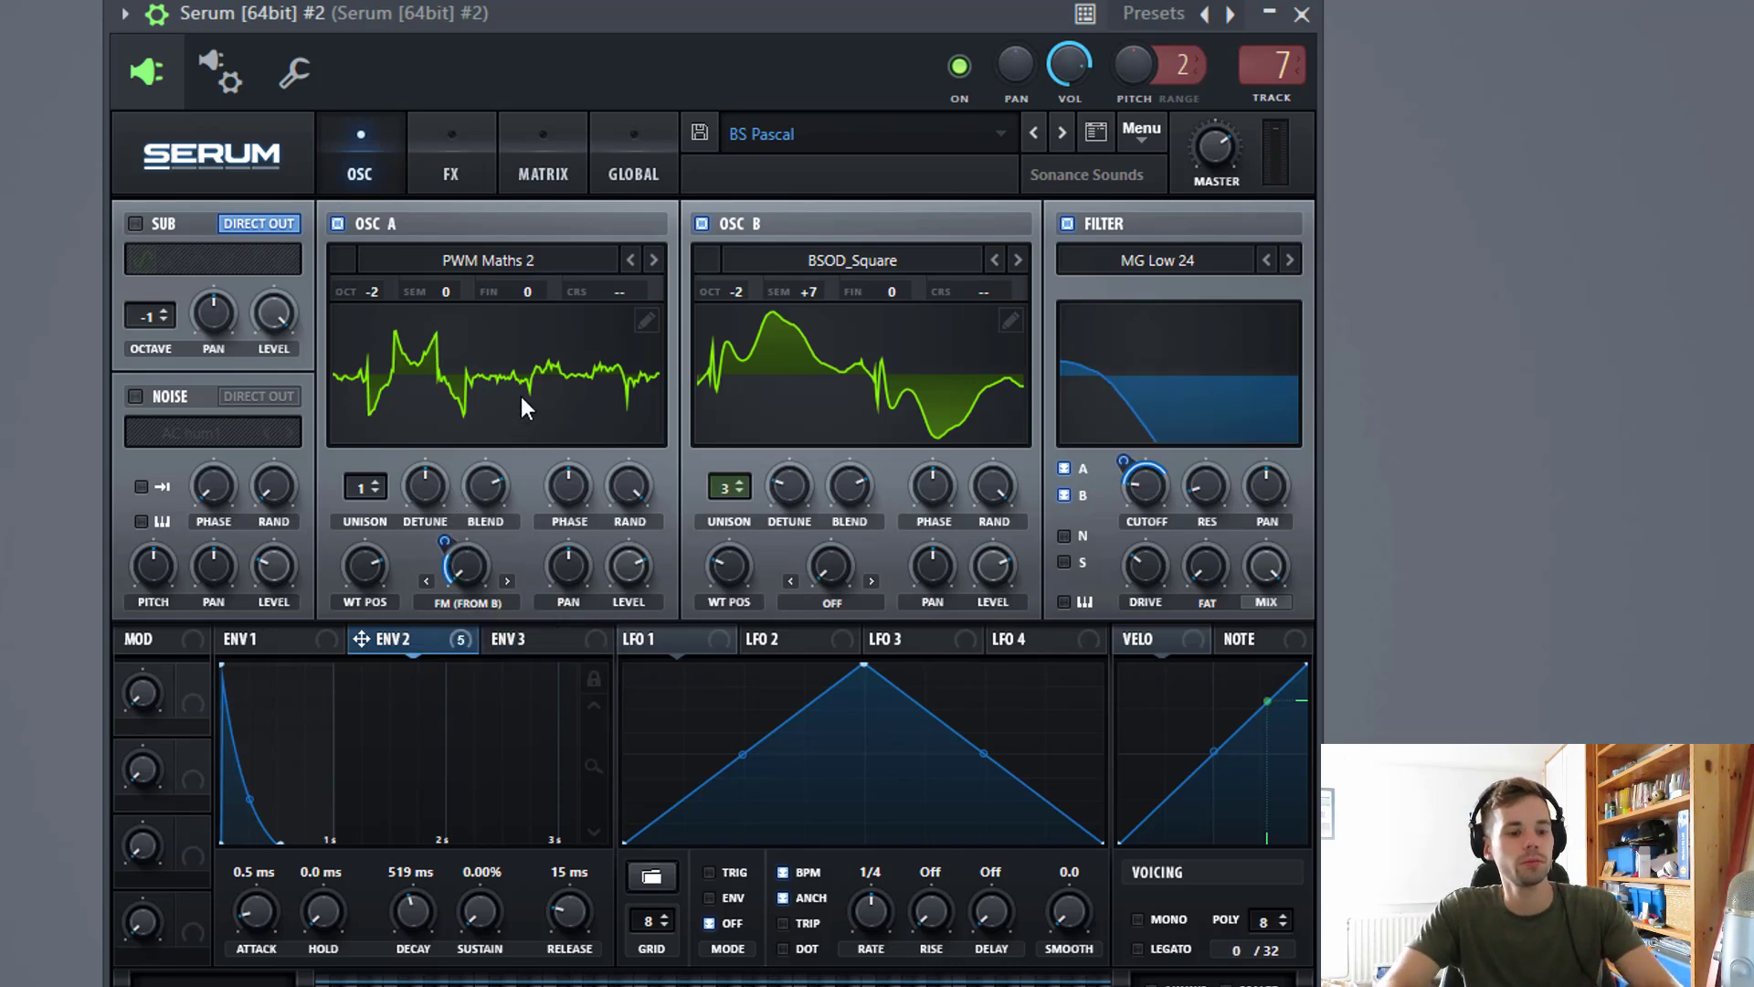
# Enable the multiband Compressor and the Hyper/Dimension effects, with the Dimension mix at 16%.
pyautogui.click(451, 160)
pyautogui.click(1255, 252)
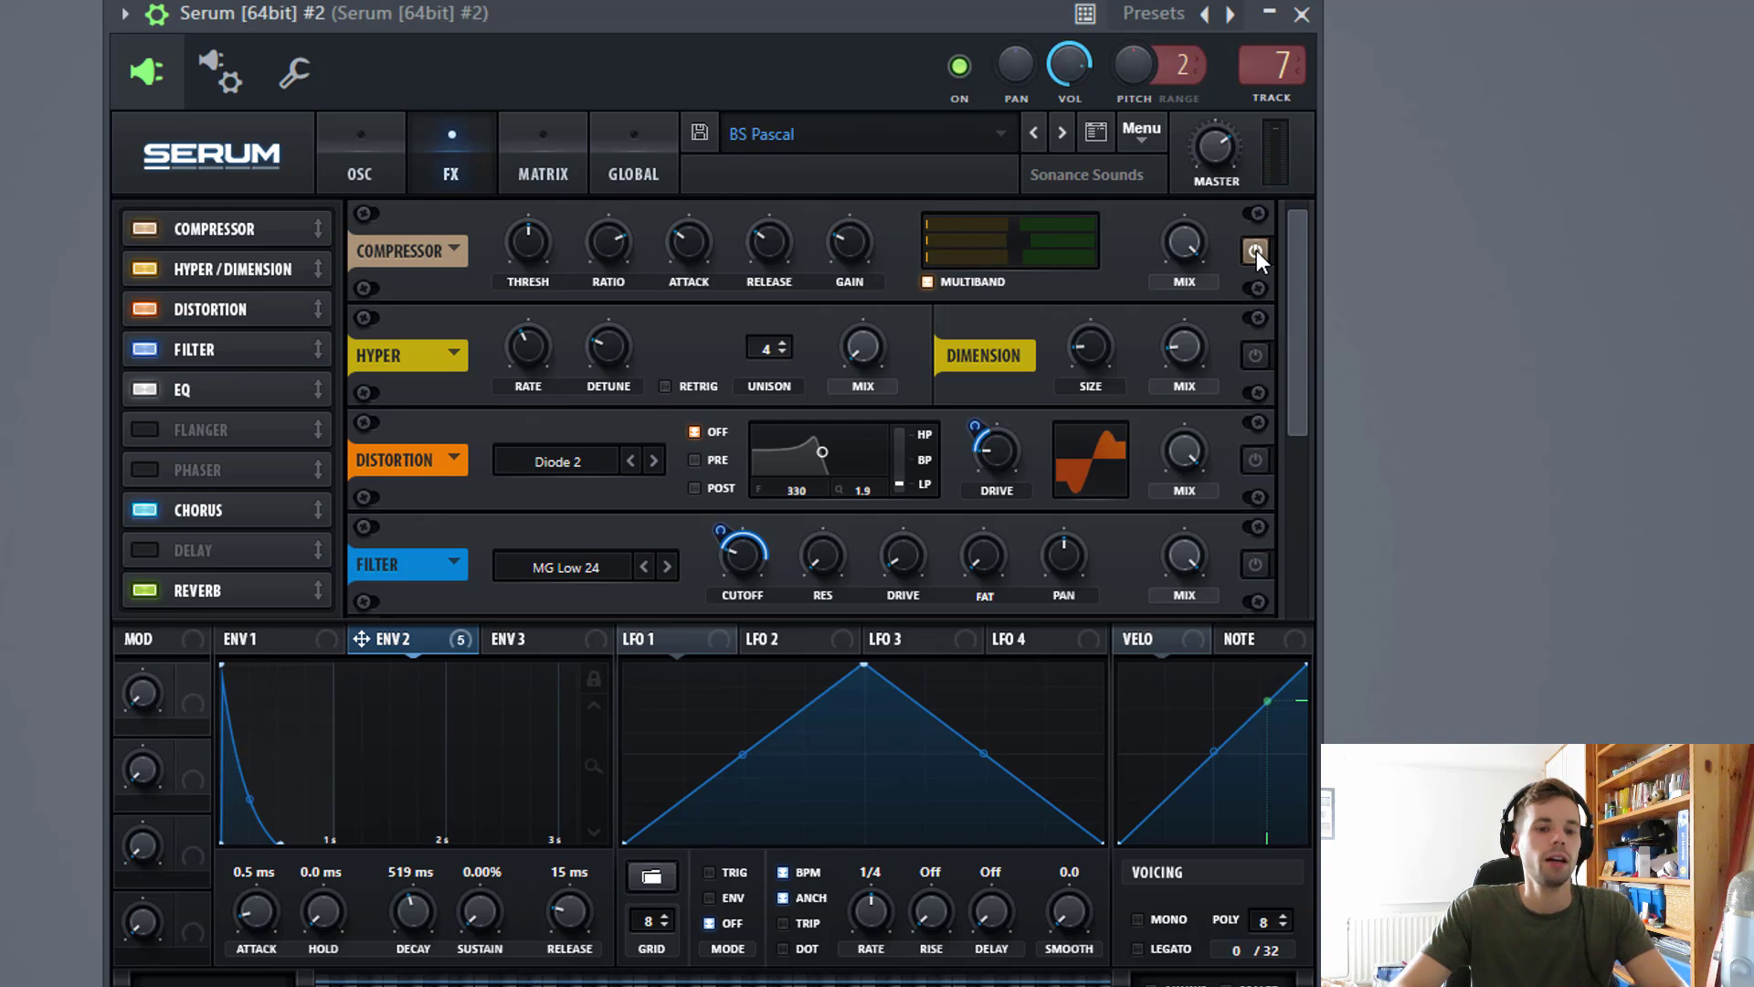
pyautogui.click(1257, 355)
pyautogui.moveTo(1296, 338); pyautogui.dragTo(1297, 360)
pyautogui.moveTo(1184, 305); pyautogui.dragTo(1192, 257)
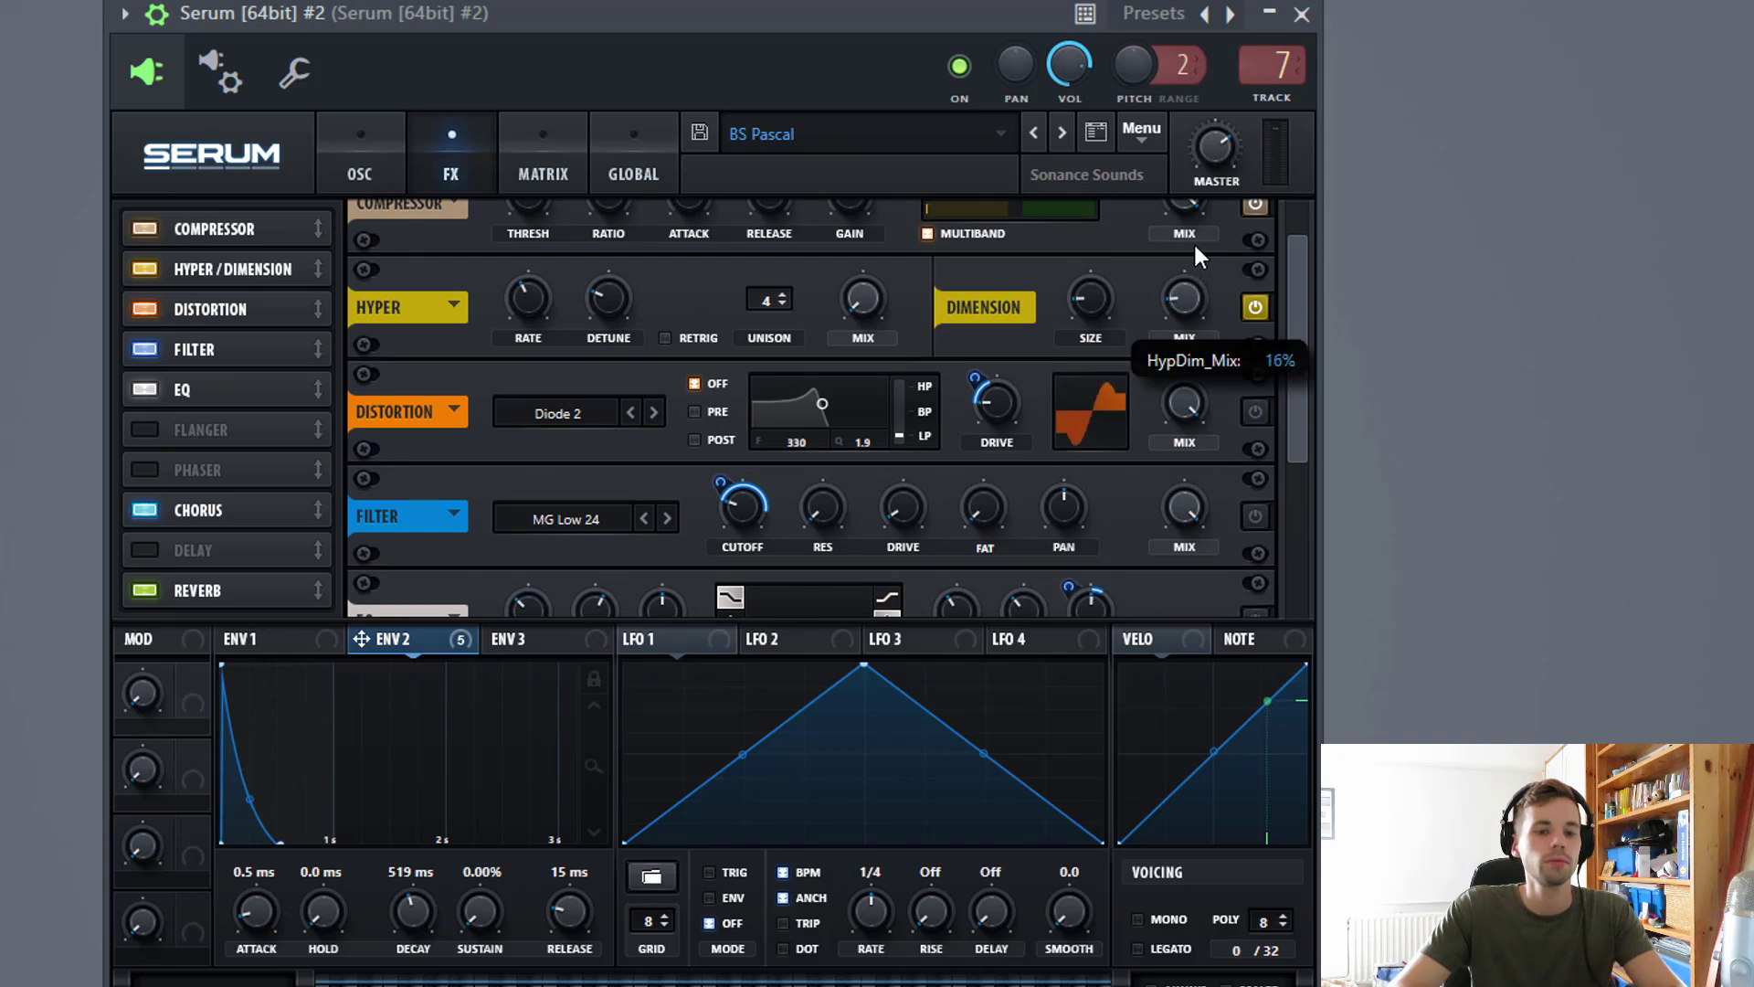
# Enable the Diode 2 Distortion effect and adjust the envelope modulation of its drive.
pyautogui.click(1256, 410)
pyautogui.moveTo(1290, 363); pyautogui.dragTo(1289, 385)
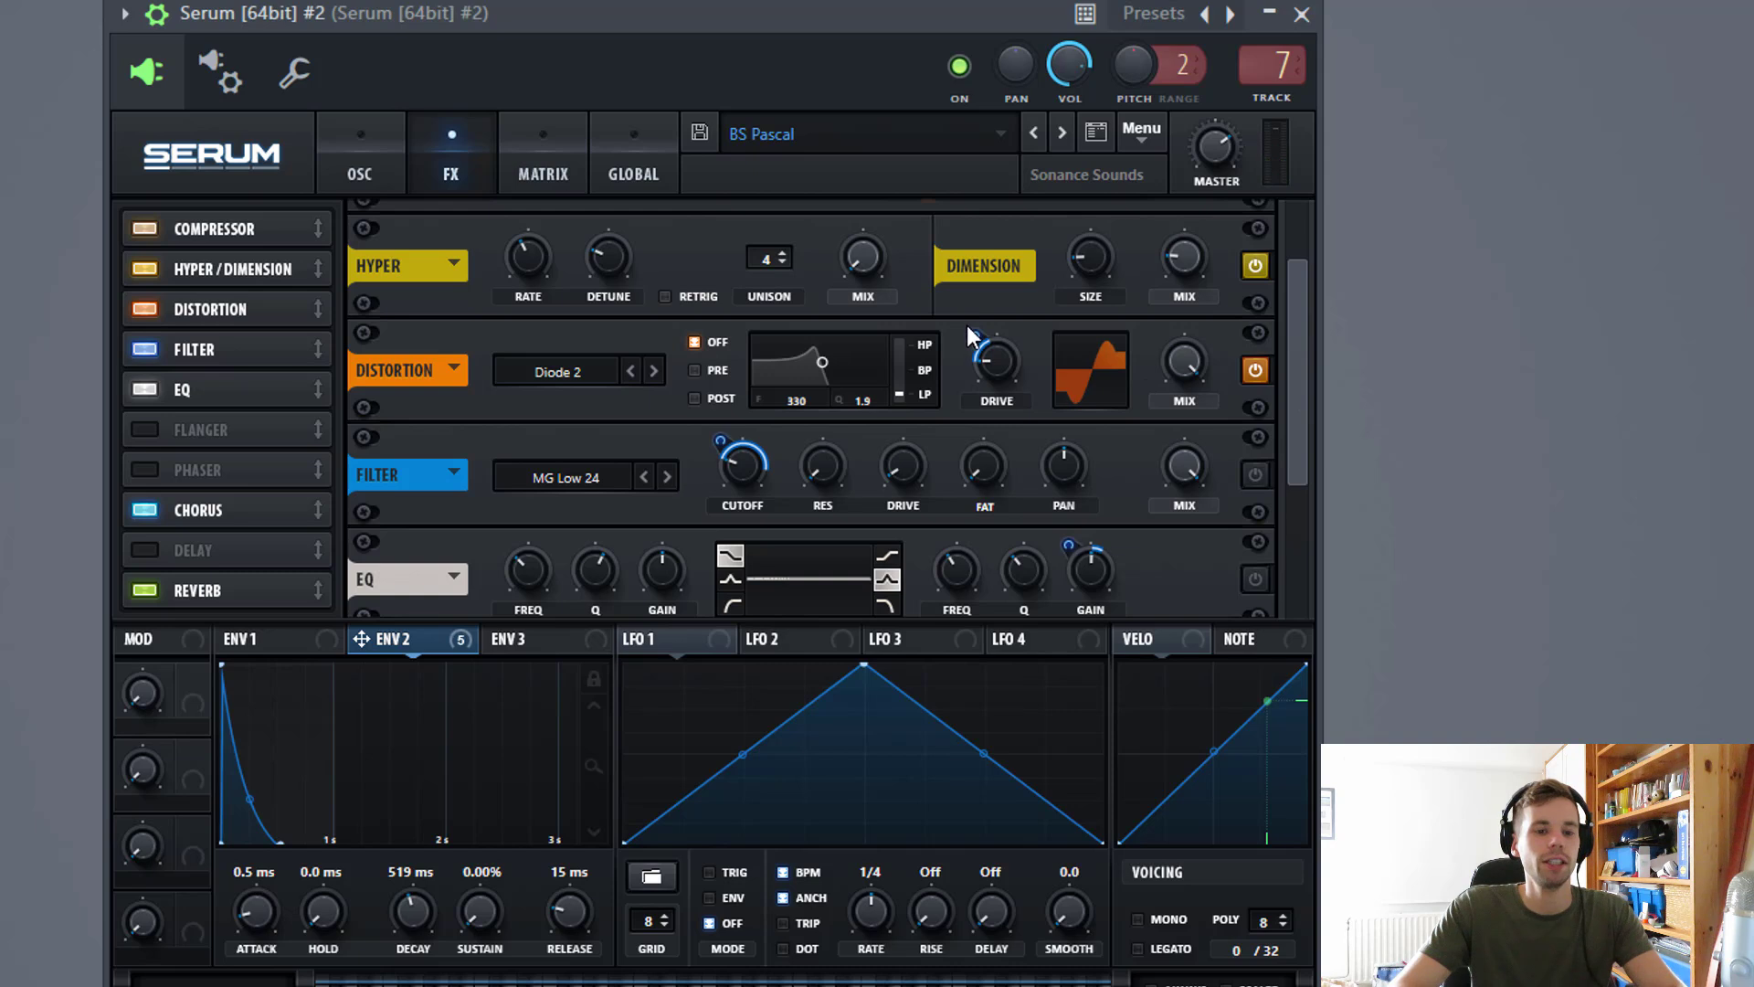
pyautogui.moveTo(974, 329); pyautogui.dragTo(970, 341)
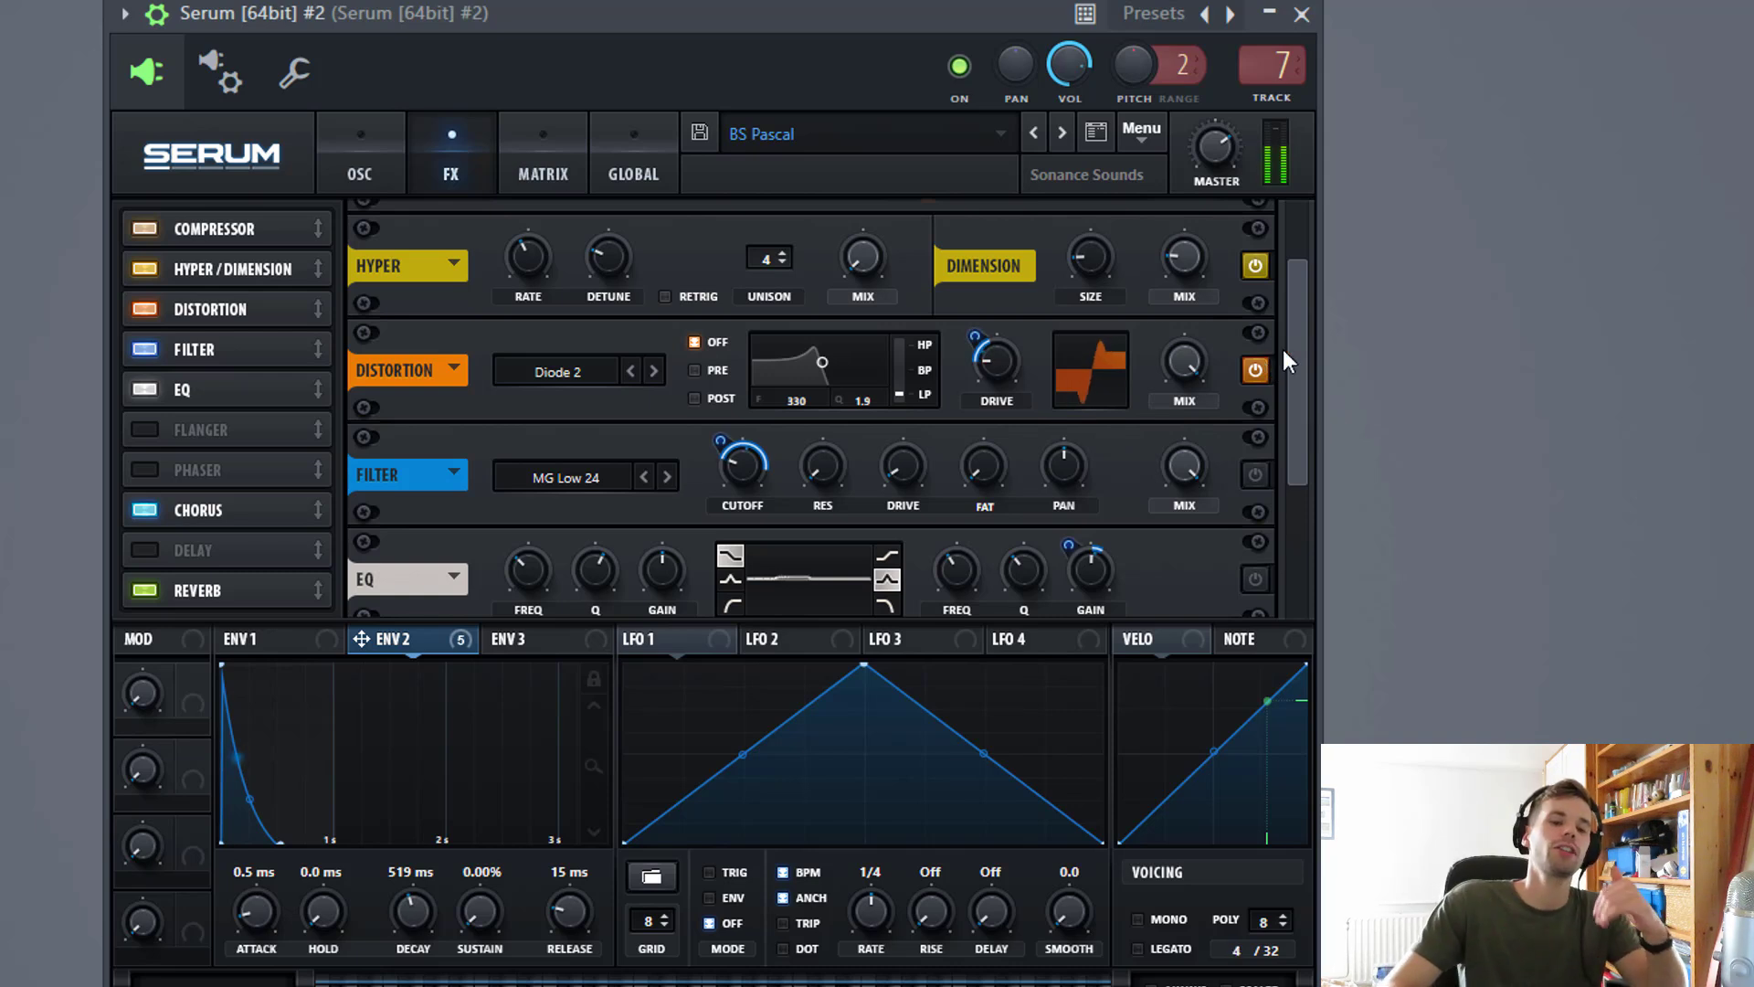
# Enable the MG Low 24 Filter effect and the EQ, and adjust the modulation of the EQ's high-band gain.
pyautogui.moveTo(1288, 348); pyautogui.dragTo(1290, 388)
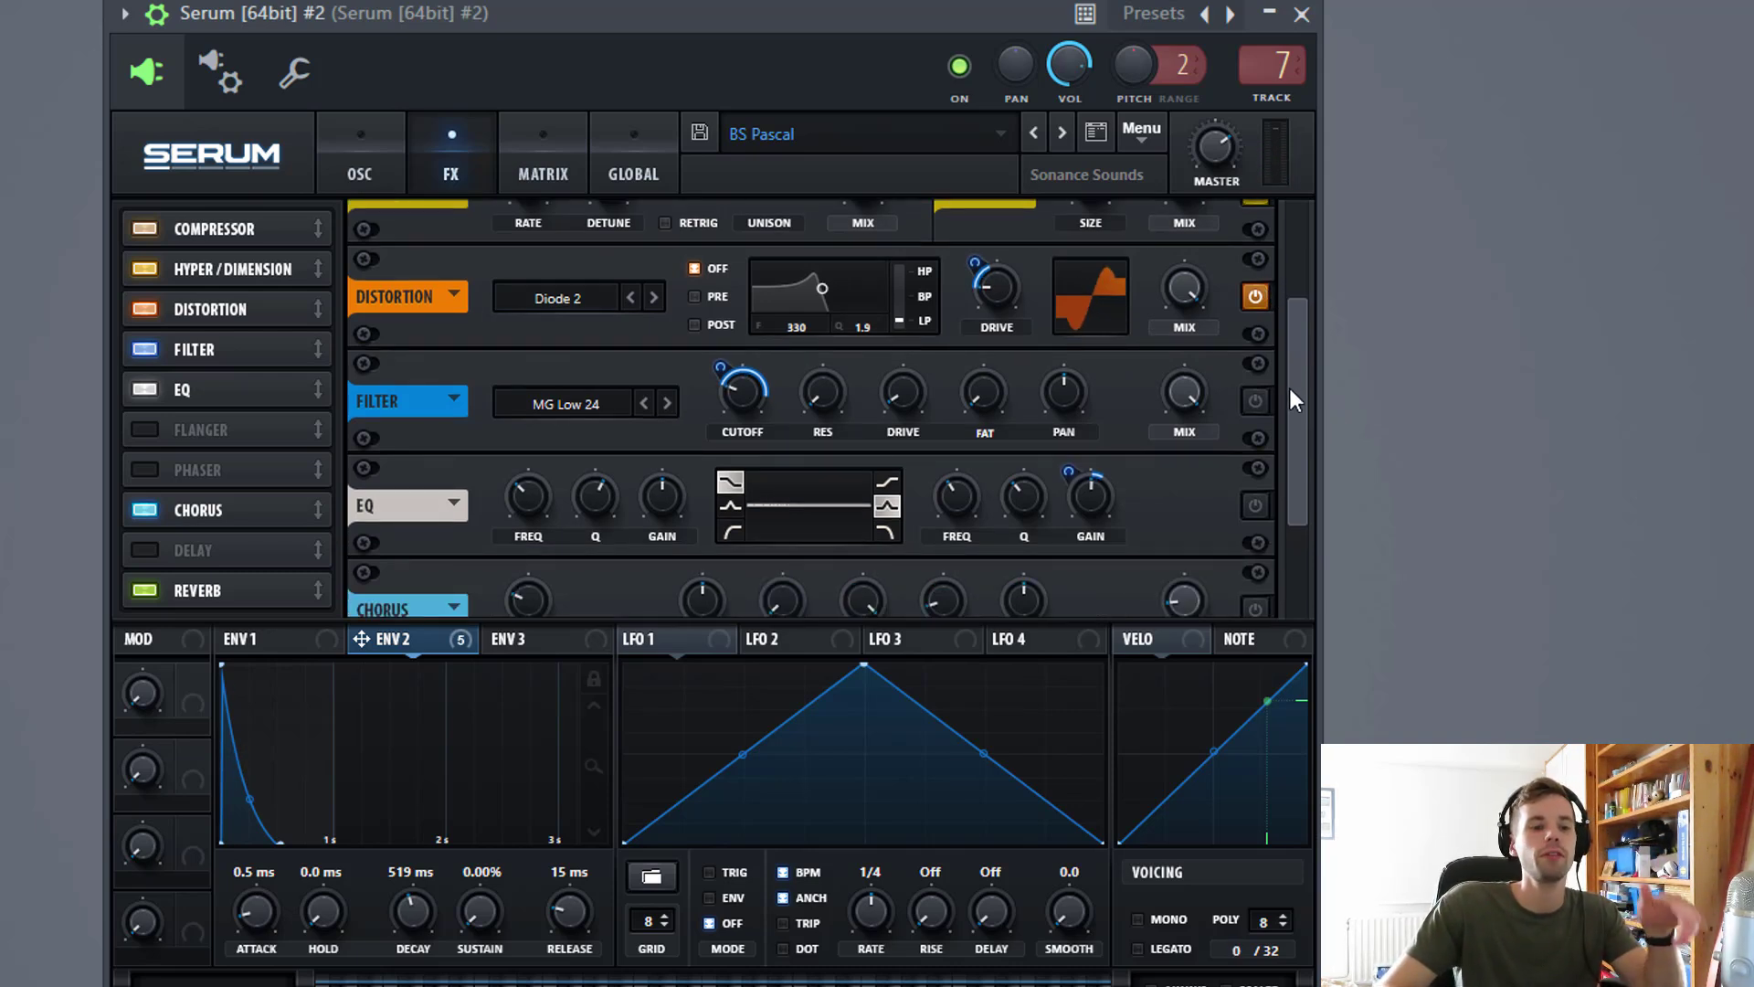
pyautogui.click(1254, 401)
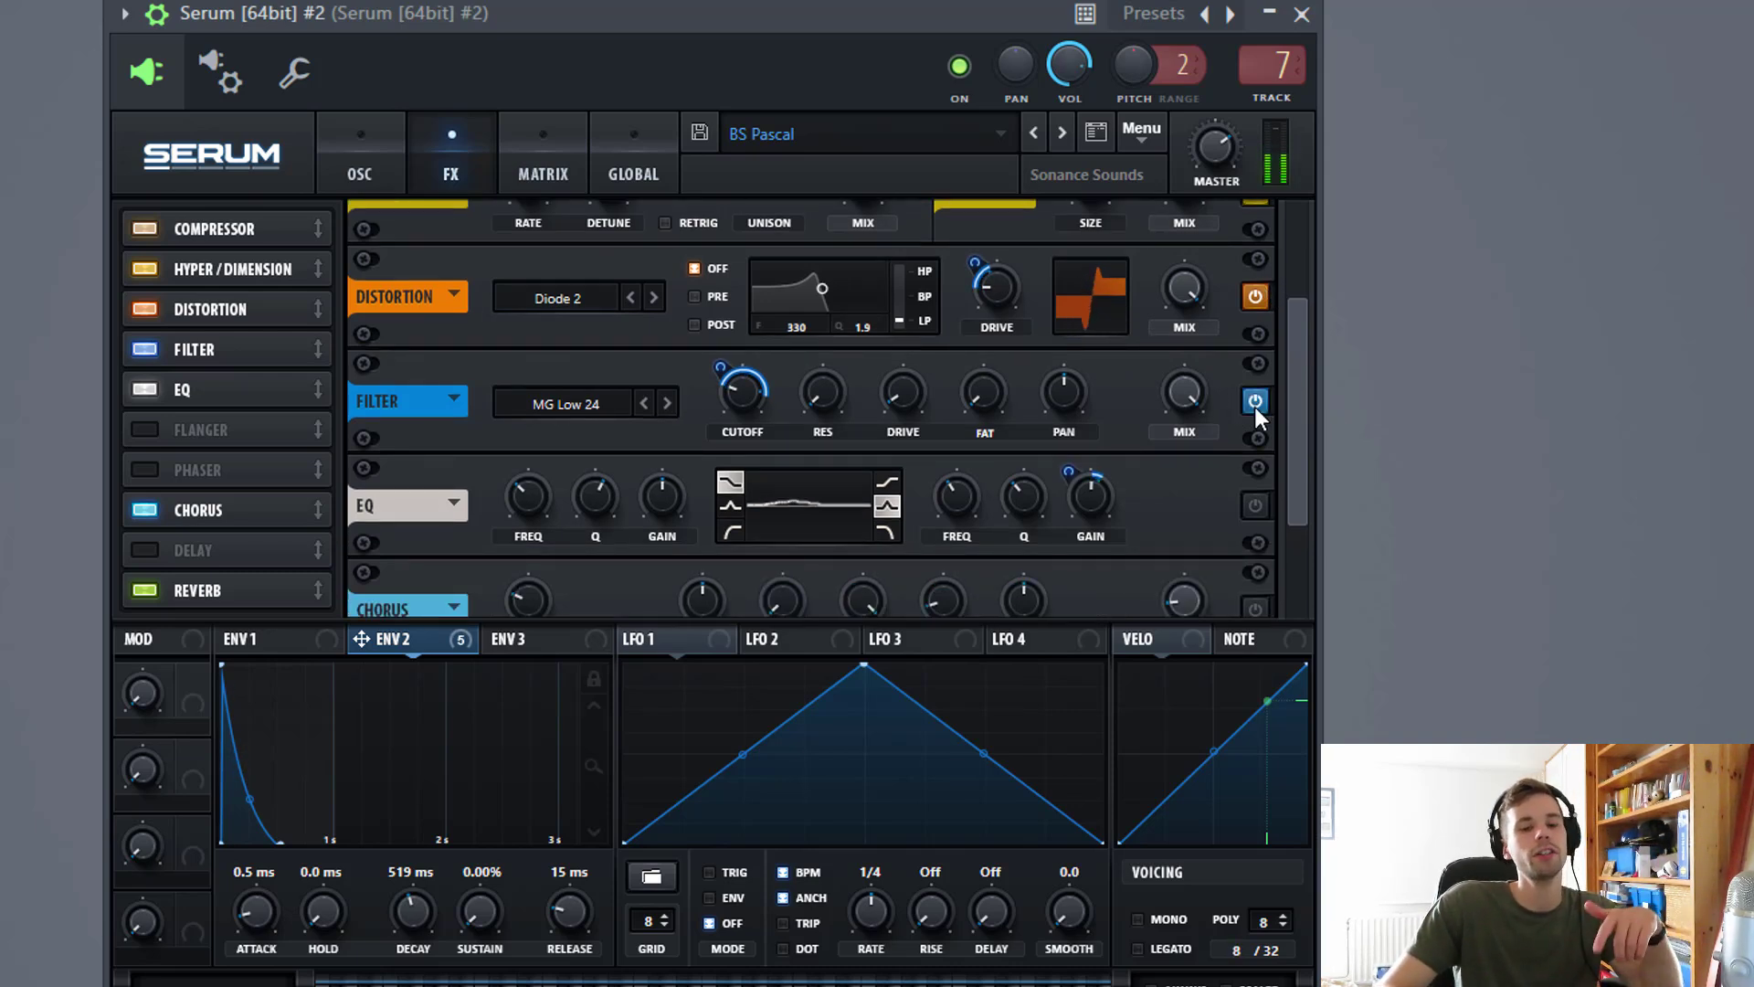
pyautogui.scroll(-1, 1302, 392)
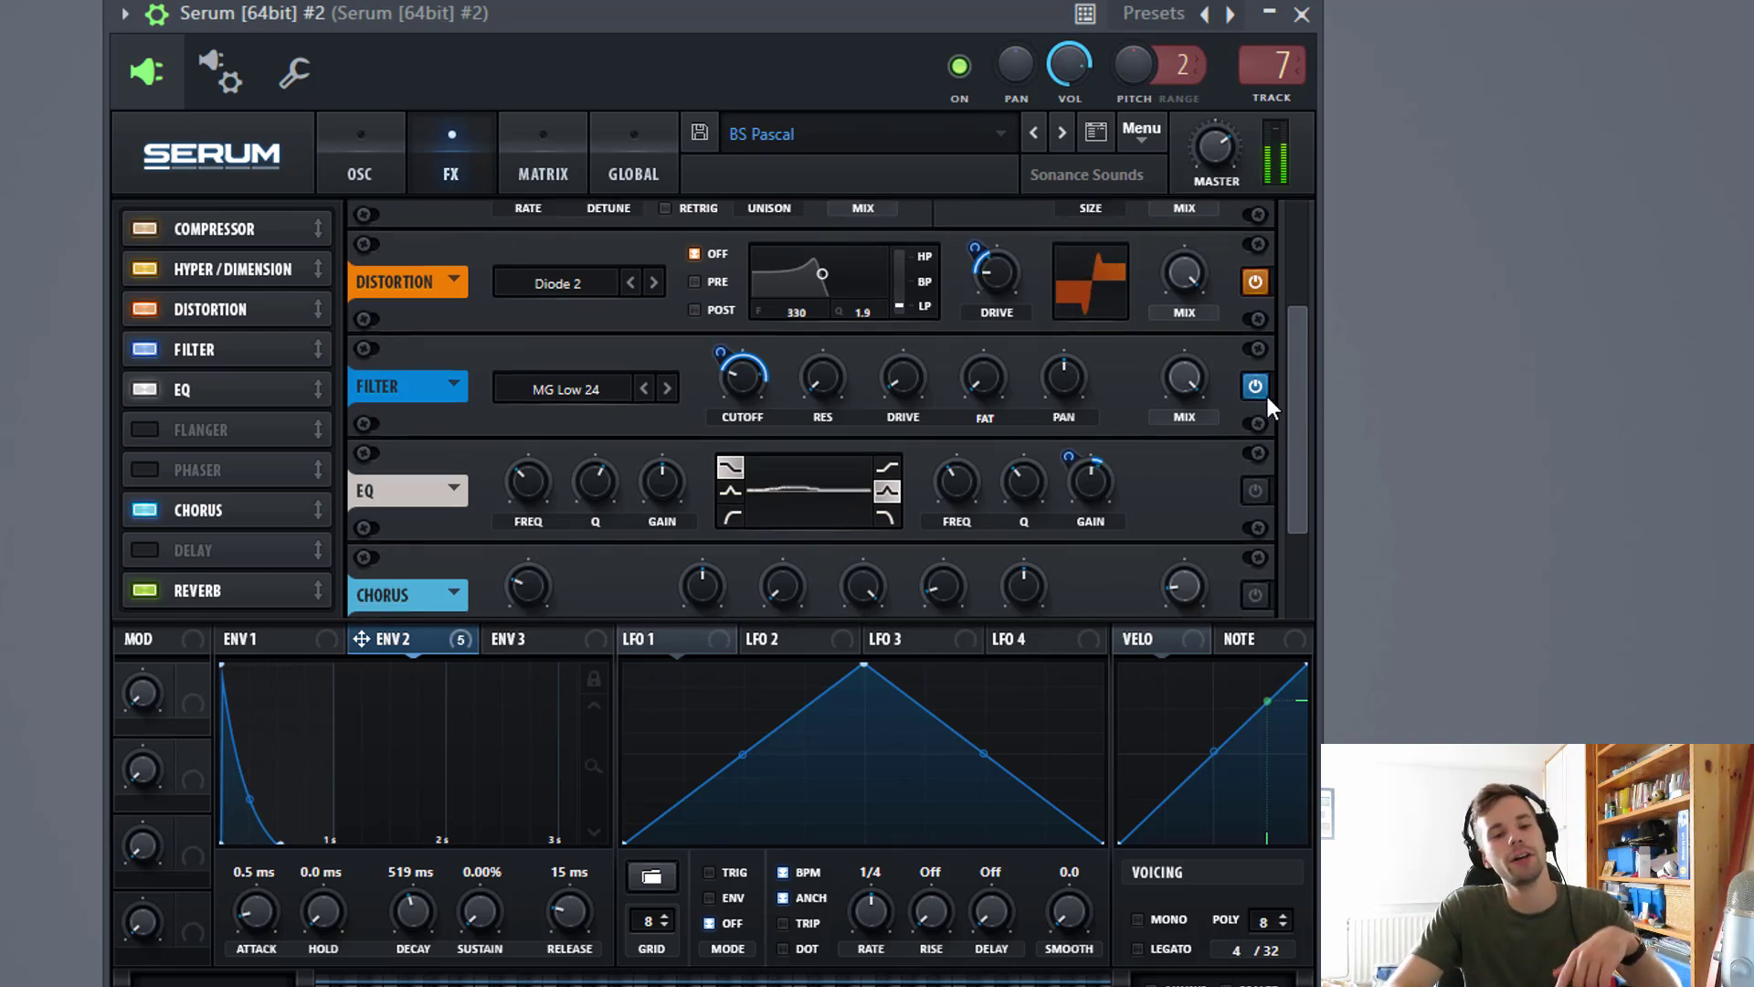
pyautogui.click(1256, 491)
pyautogui.scroll(-1, 1299, 456)
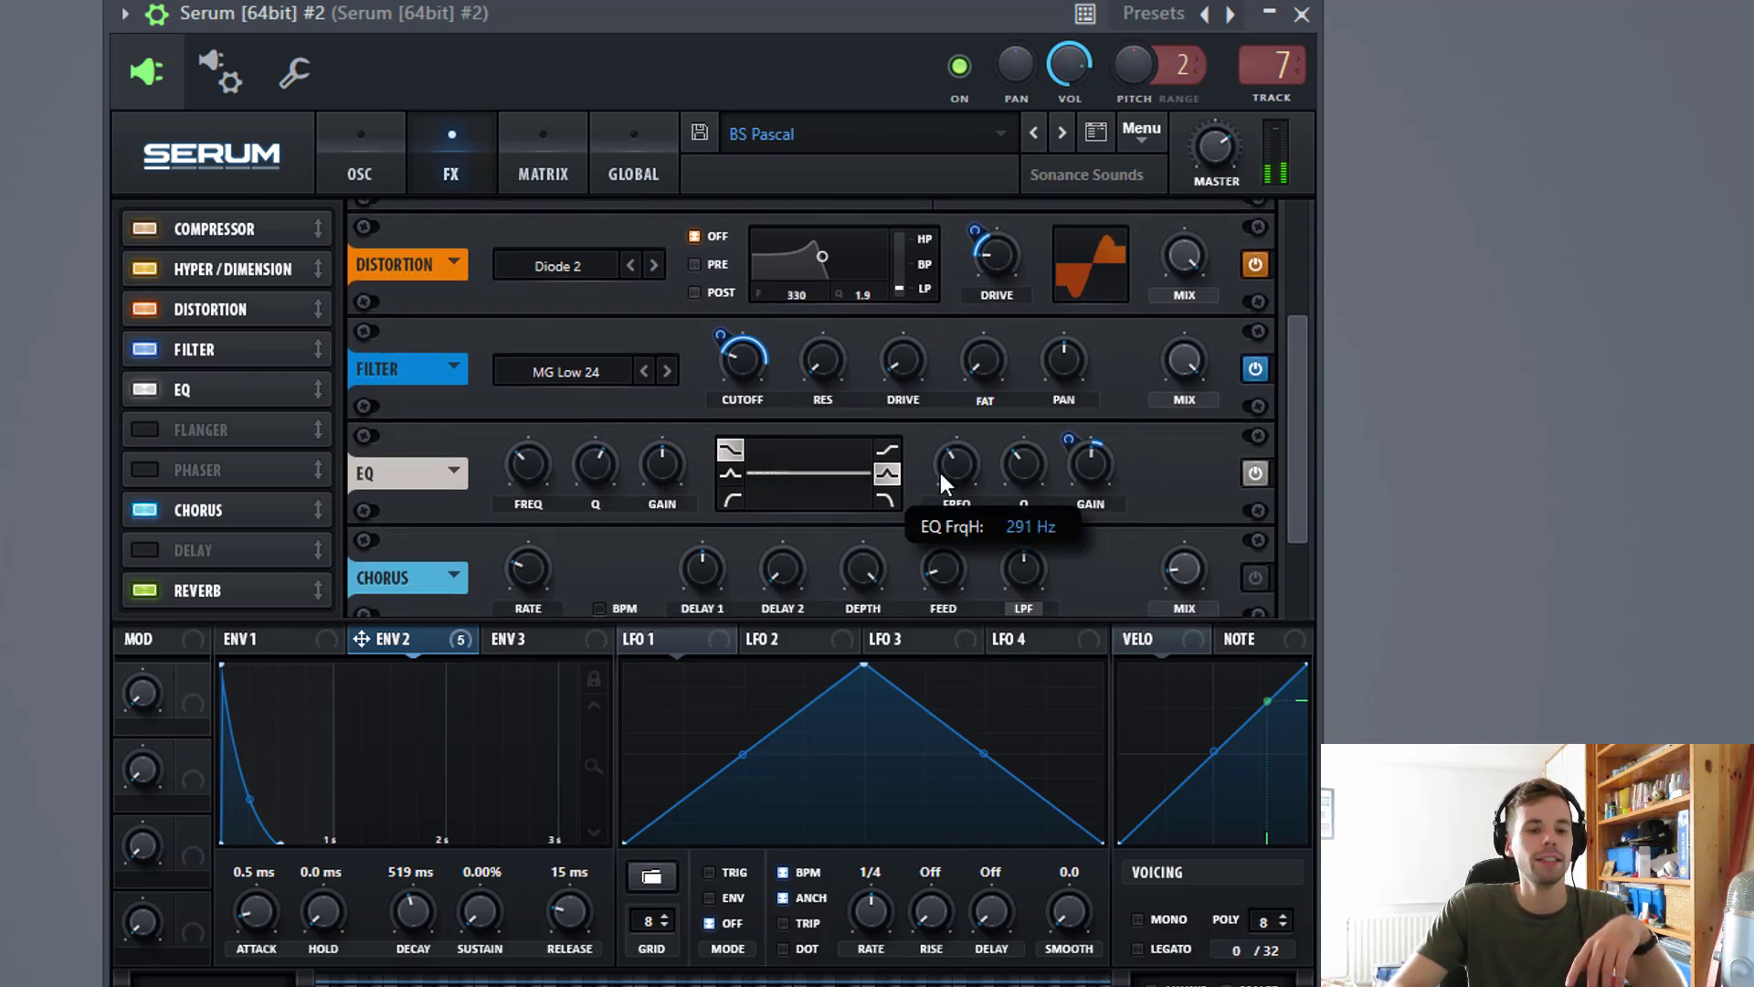
pyautogui.moveTo(1098, 447)
pyautogui.mouseDown()
pyautogui.moveTo(1098, 387)
pyautogui.moveTo(1070, 438)
pyautogui.mouseUp()
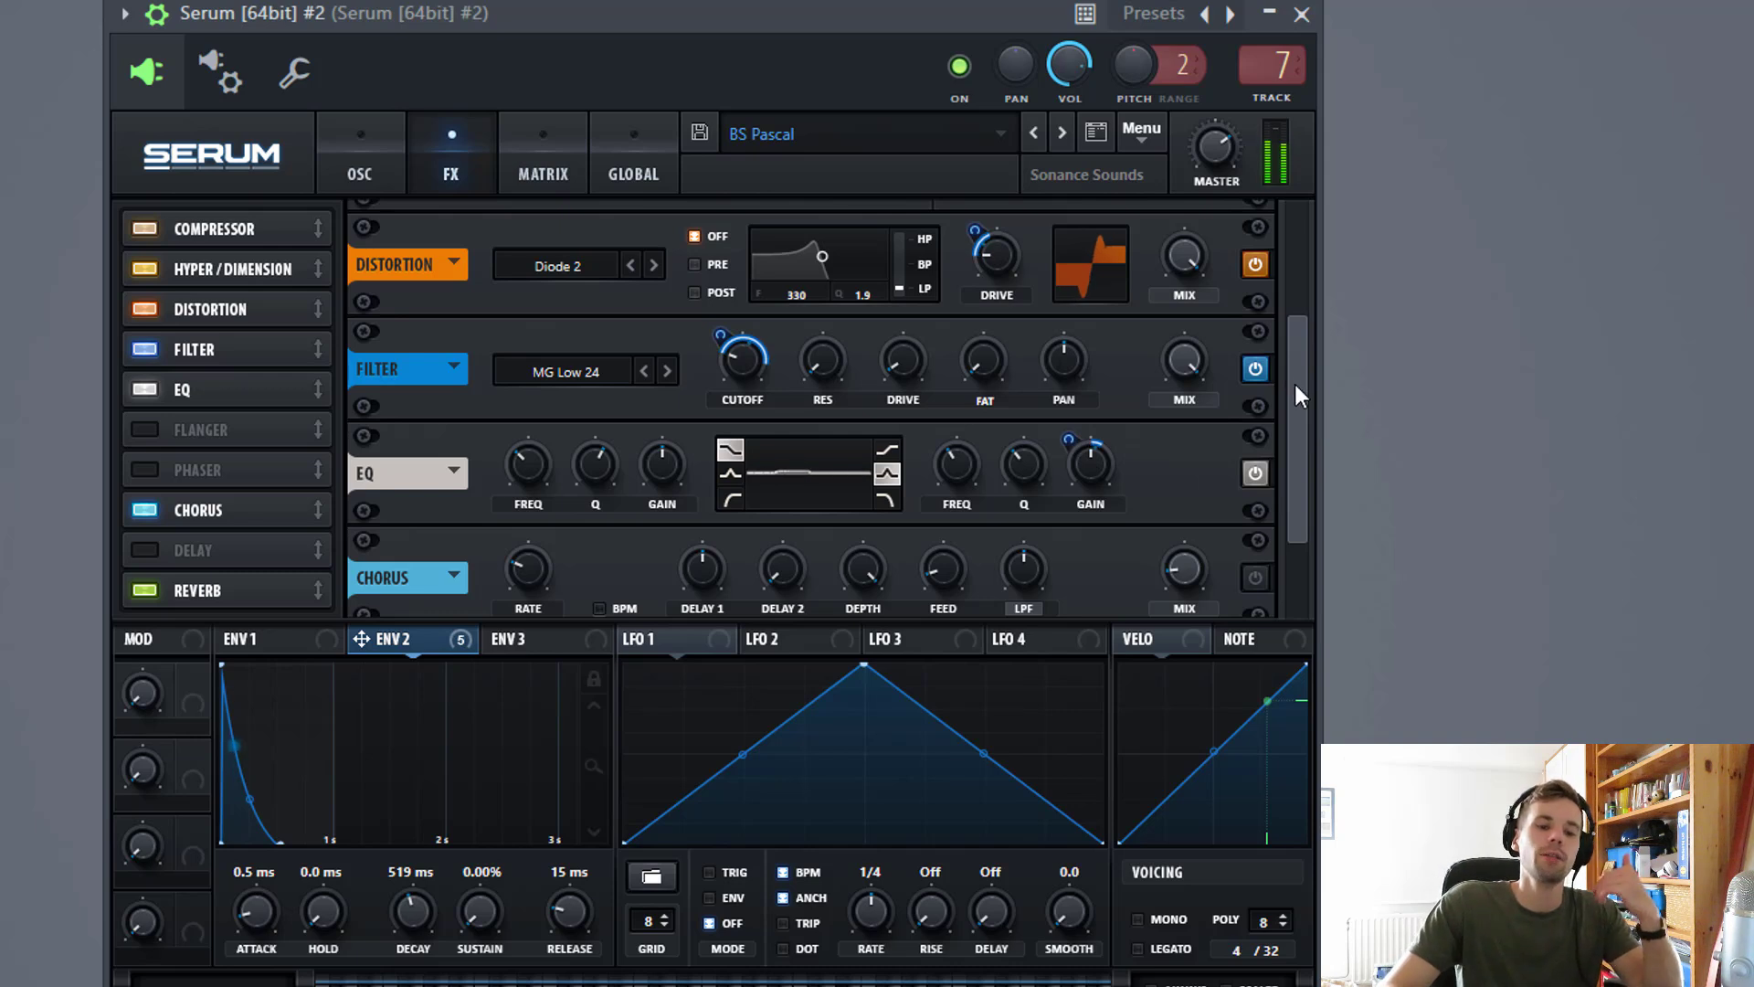
# Enable the Chorus and Reverb effects at the end of the effects chain.
pyautogui.moveTo(1292, 382); pyautogui.dragTo(1308, 448)
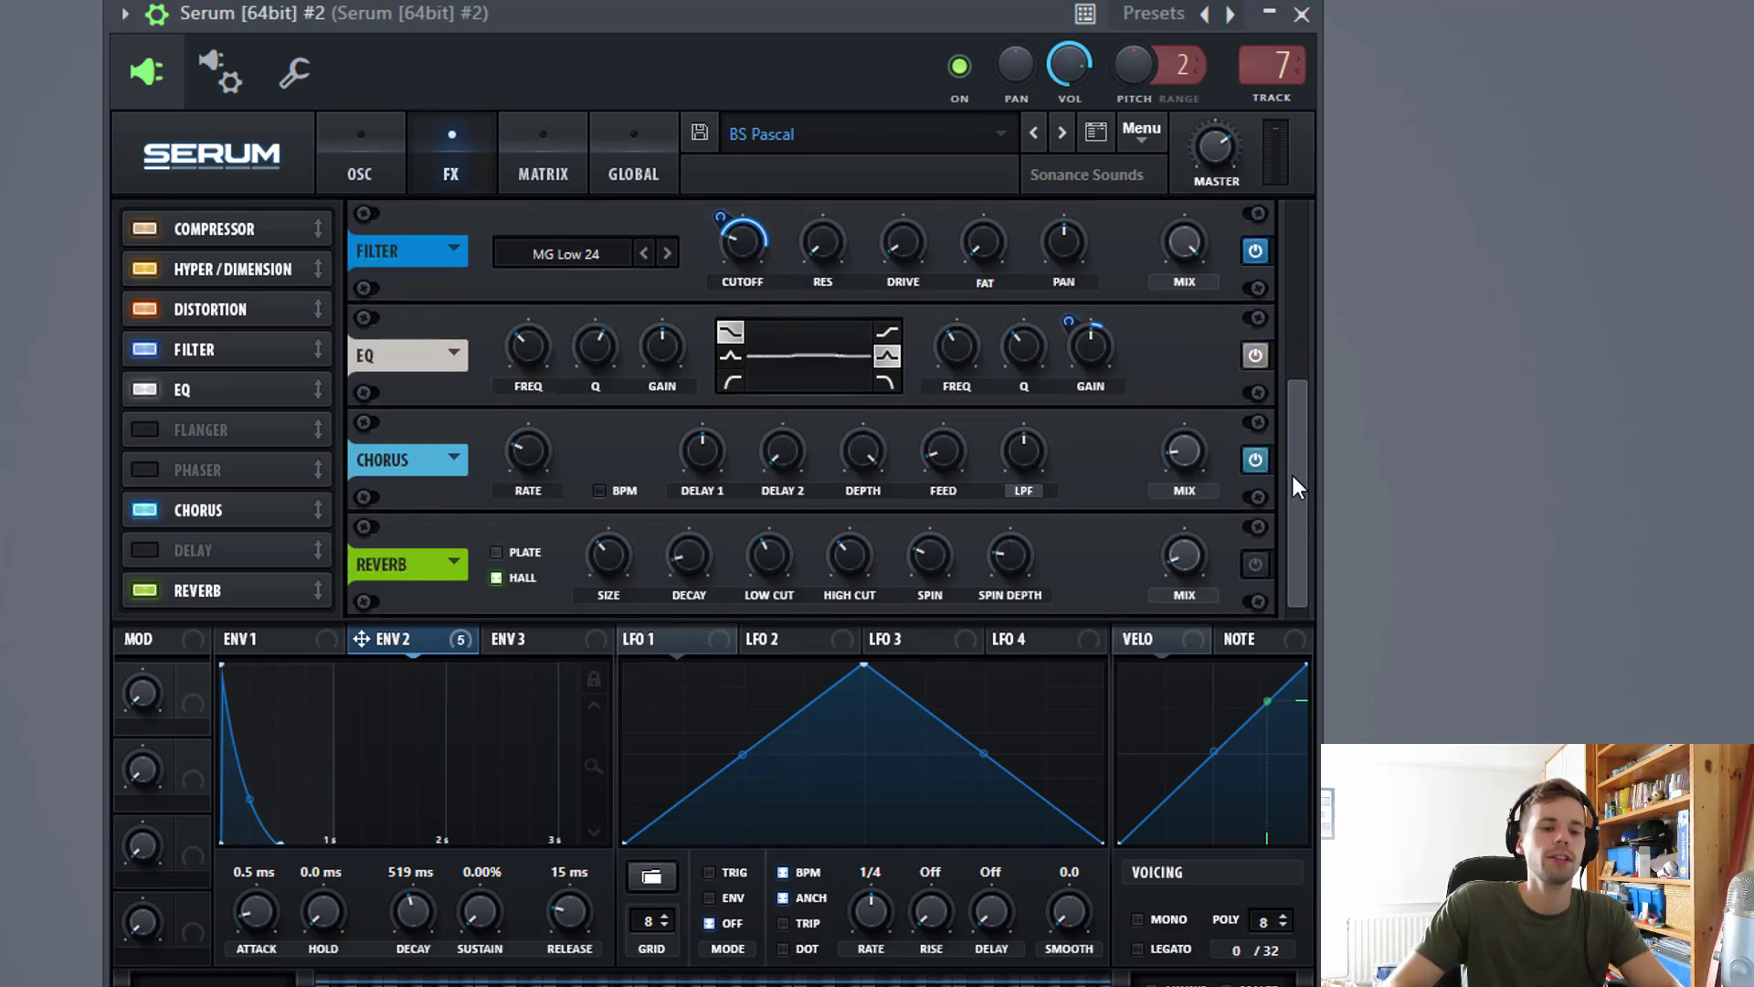
pyautogui.click(1256, 568)
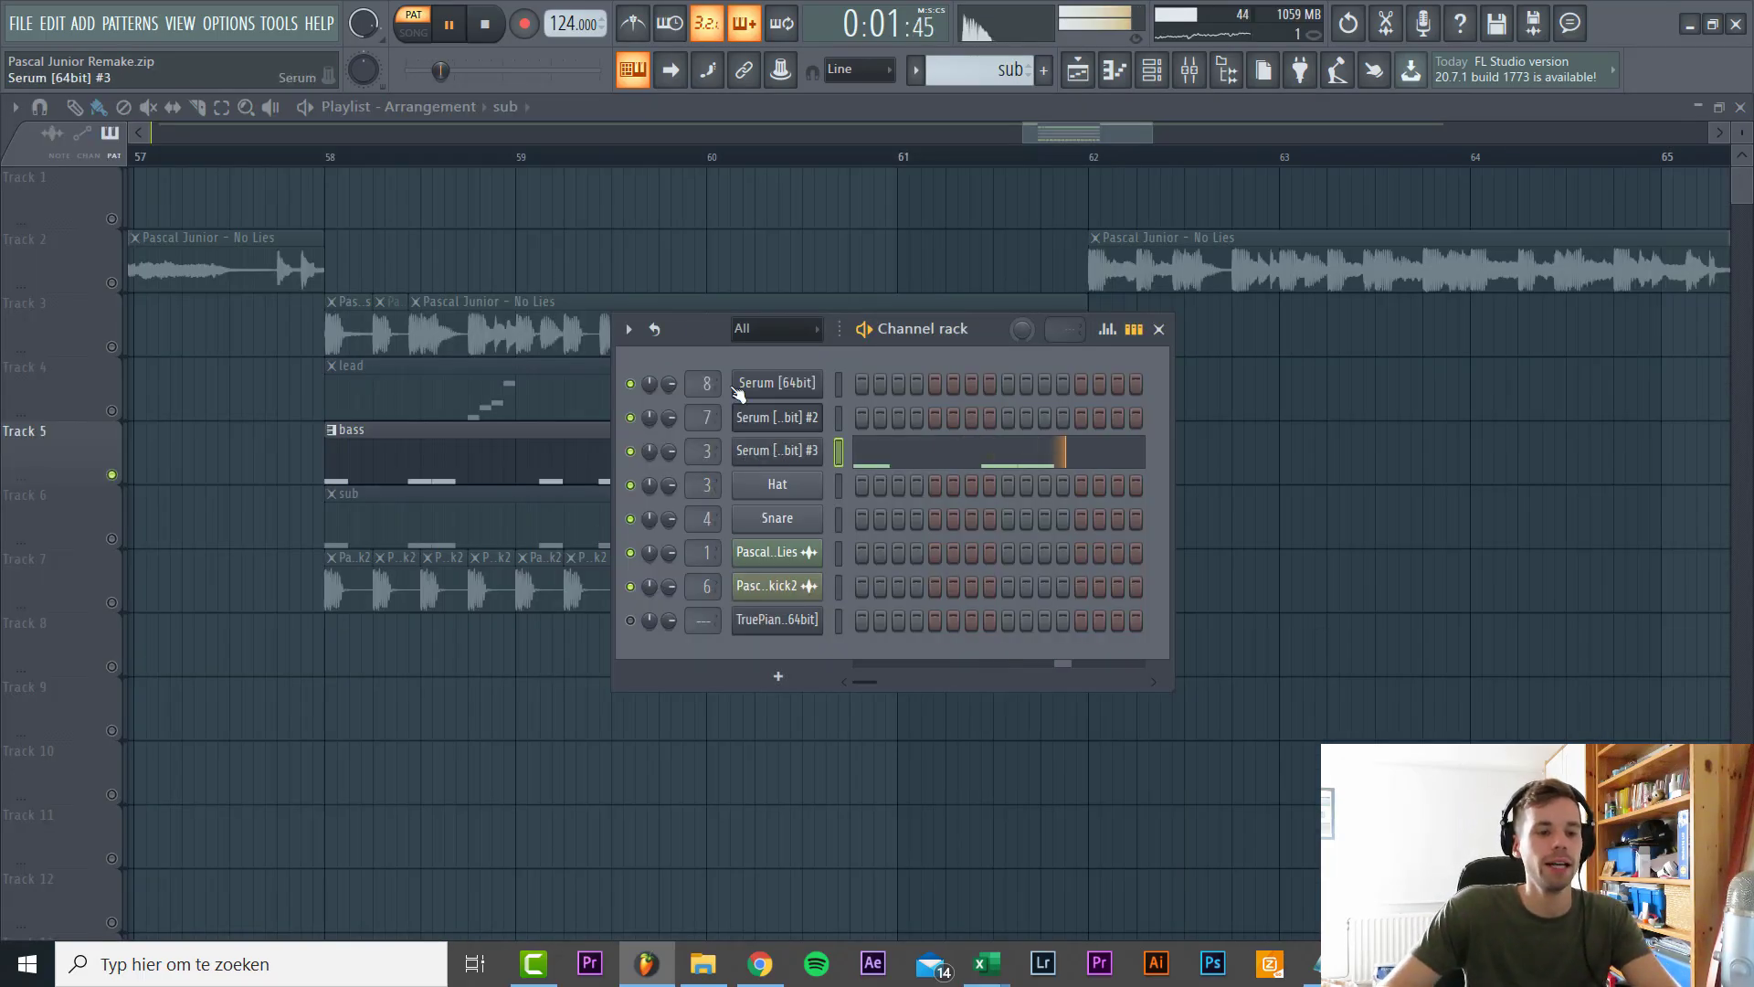
# Open the Serum #3 channel and the FabFilter Pro-Q 2 on its mixer insert 3.
pyautogui.click(777, 450)
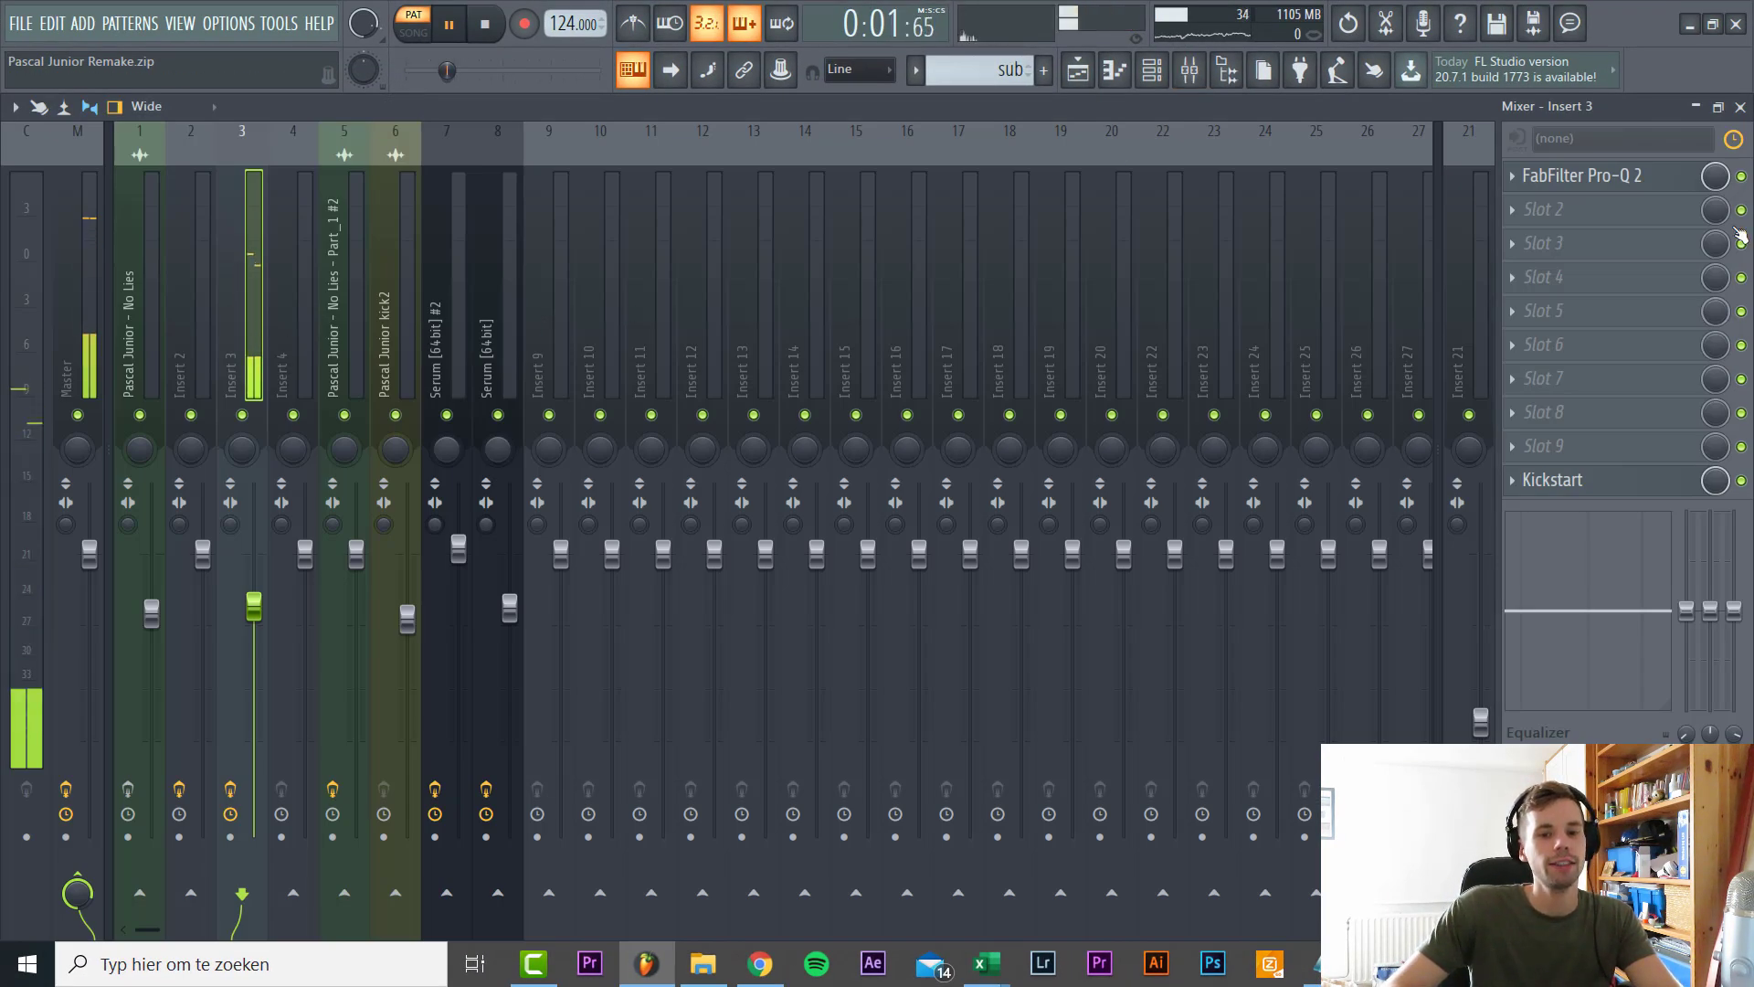
pyautogui.click(1664, 182)
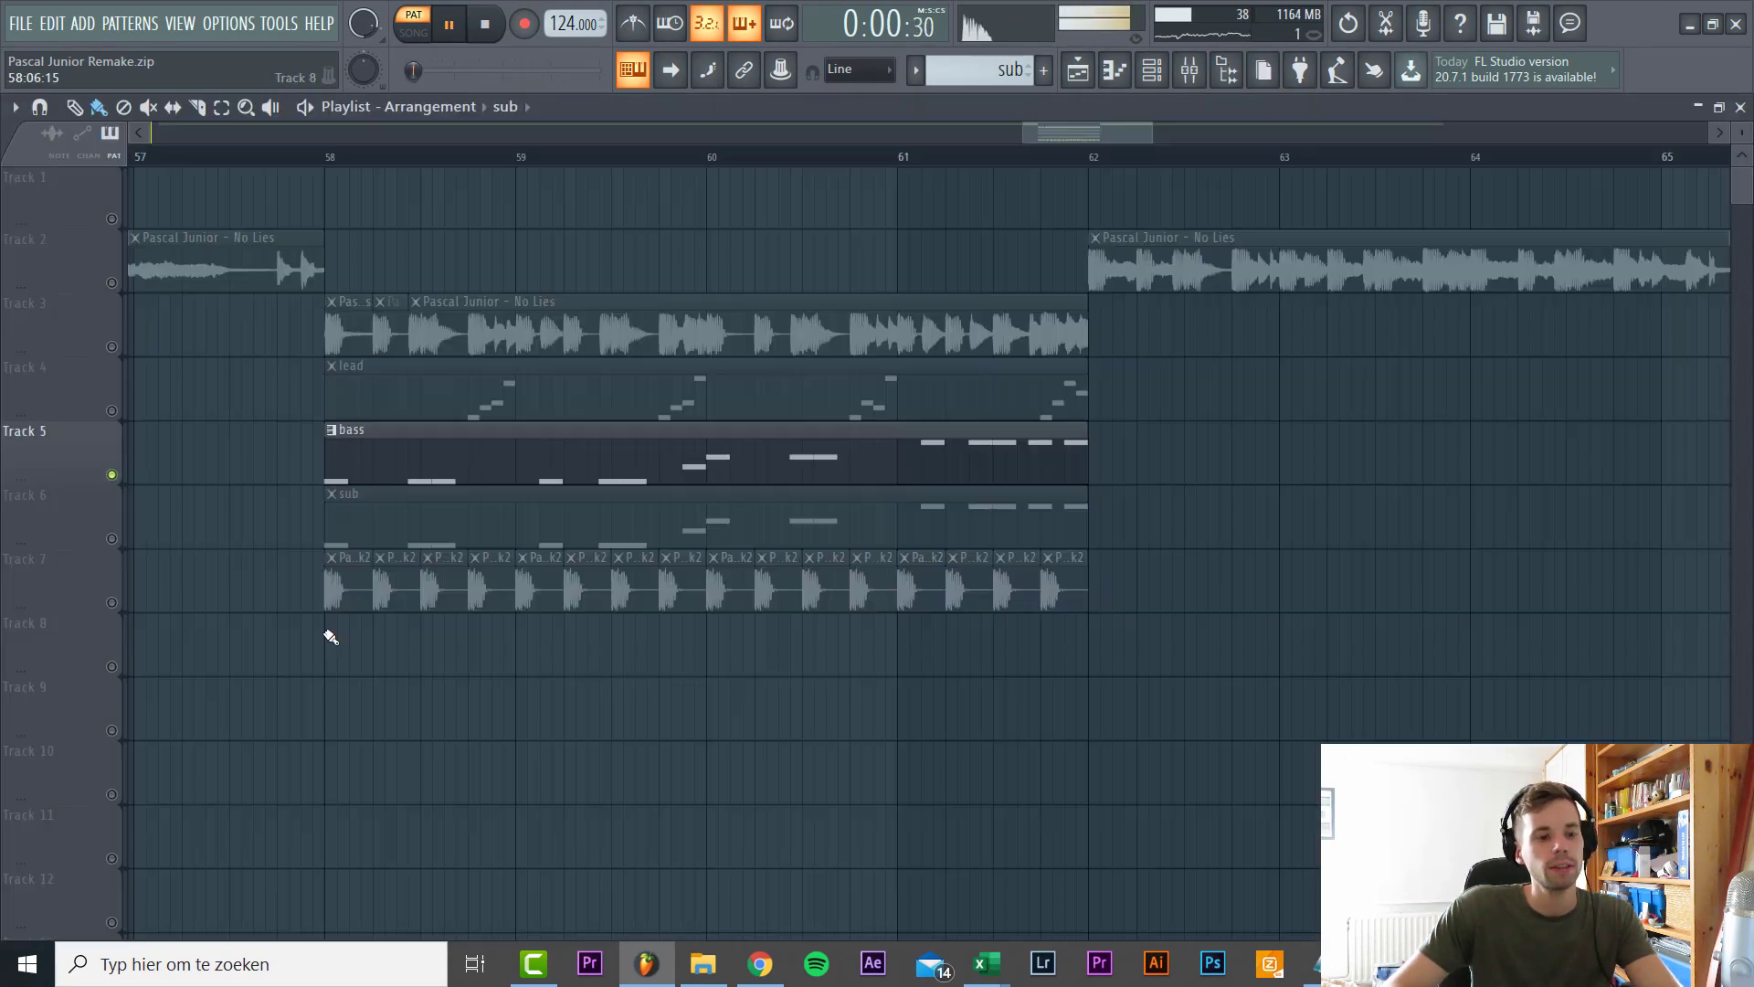
# Unmute the sub track and play it together with the bass track, stopping playback near bar 61.
pyautogui.click(111, 539)
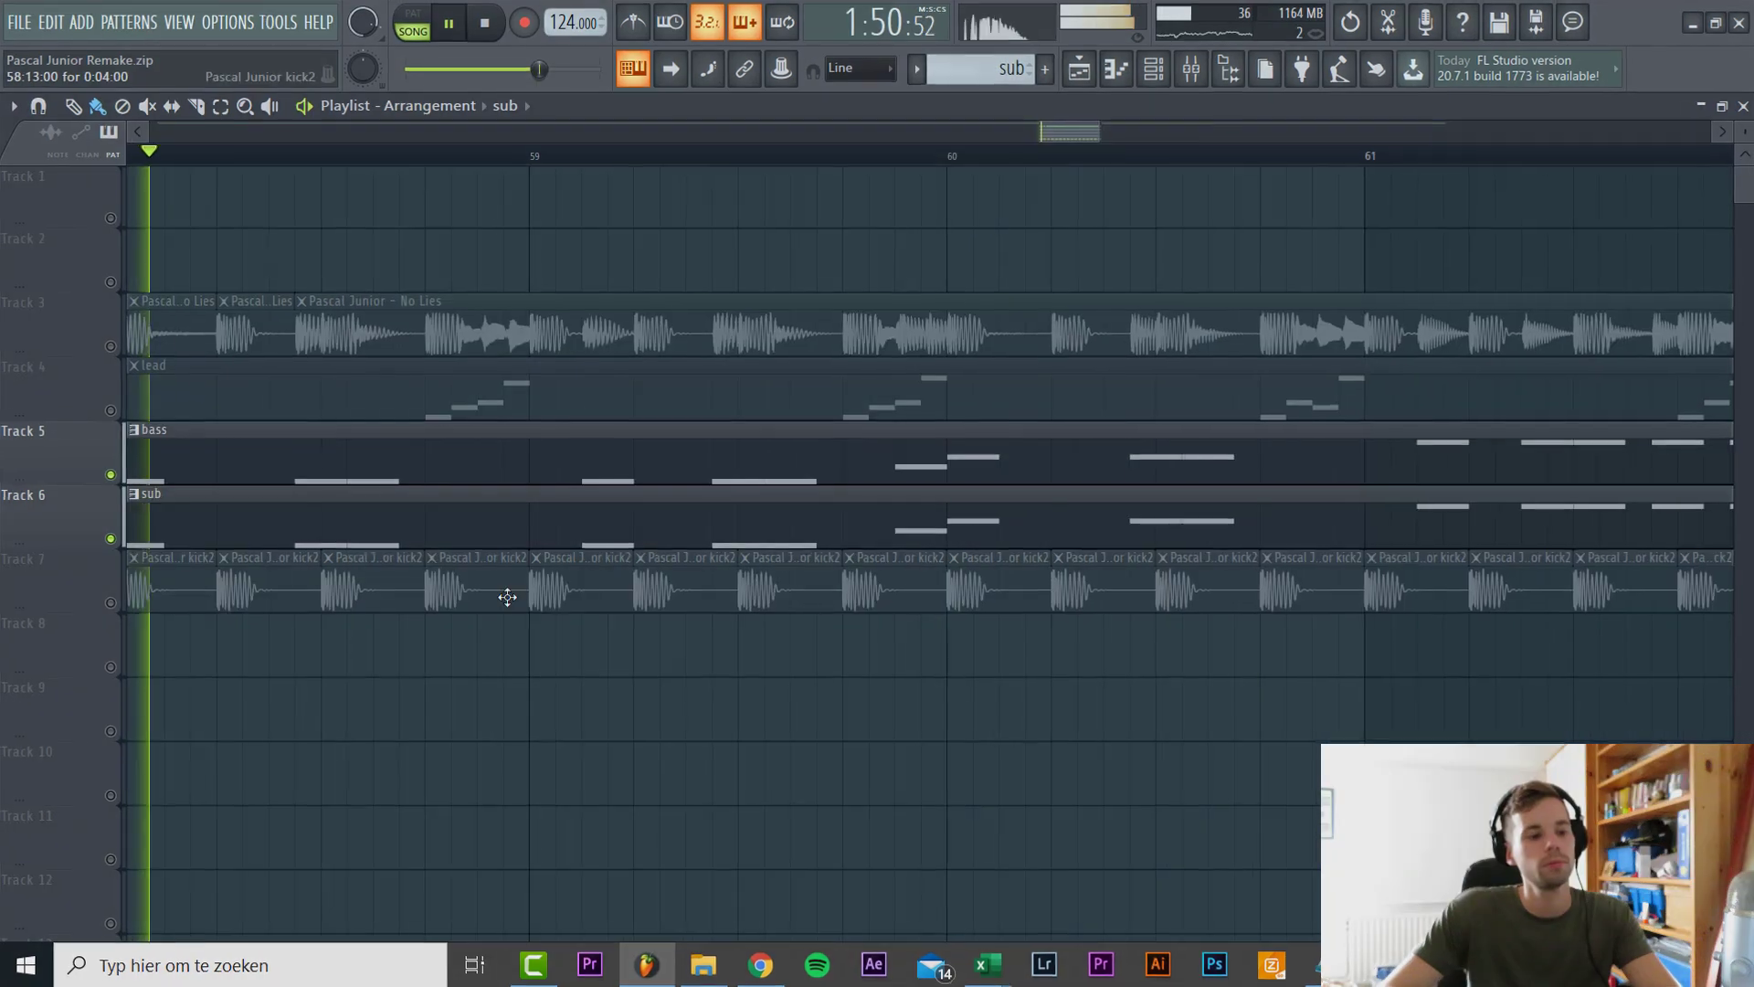
pyautogui.scroll(-3, 505, 598)
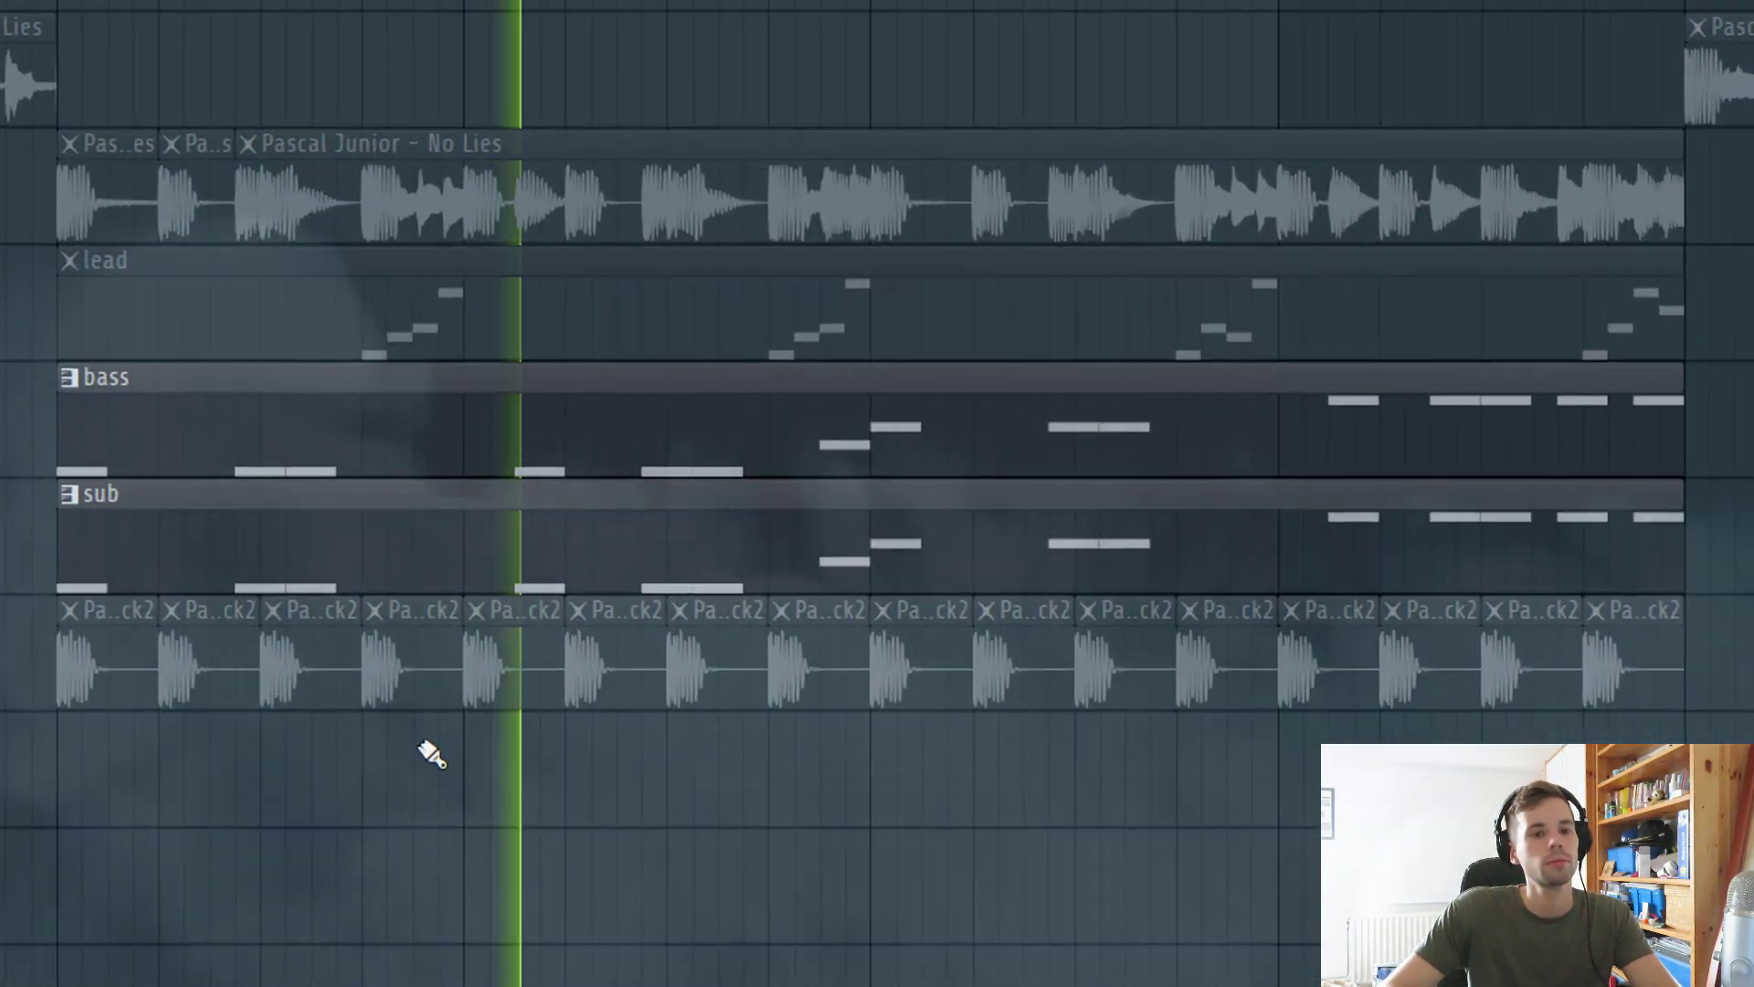
pyautogui.scroll(-2, 409, 753)
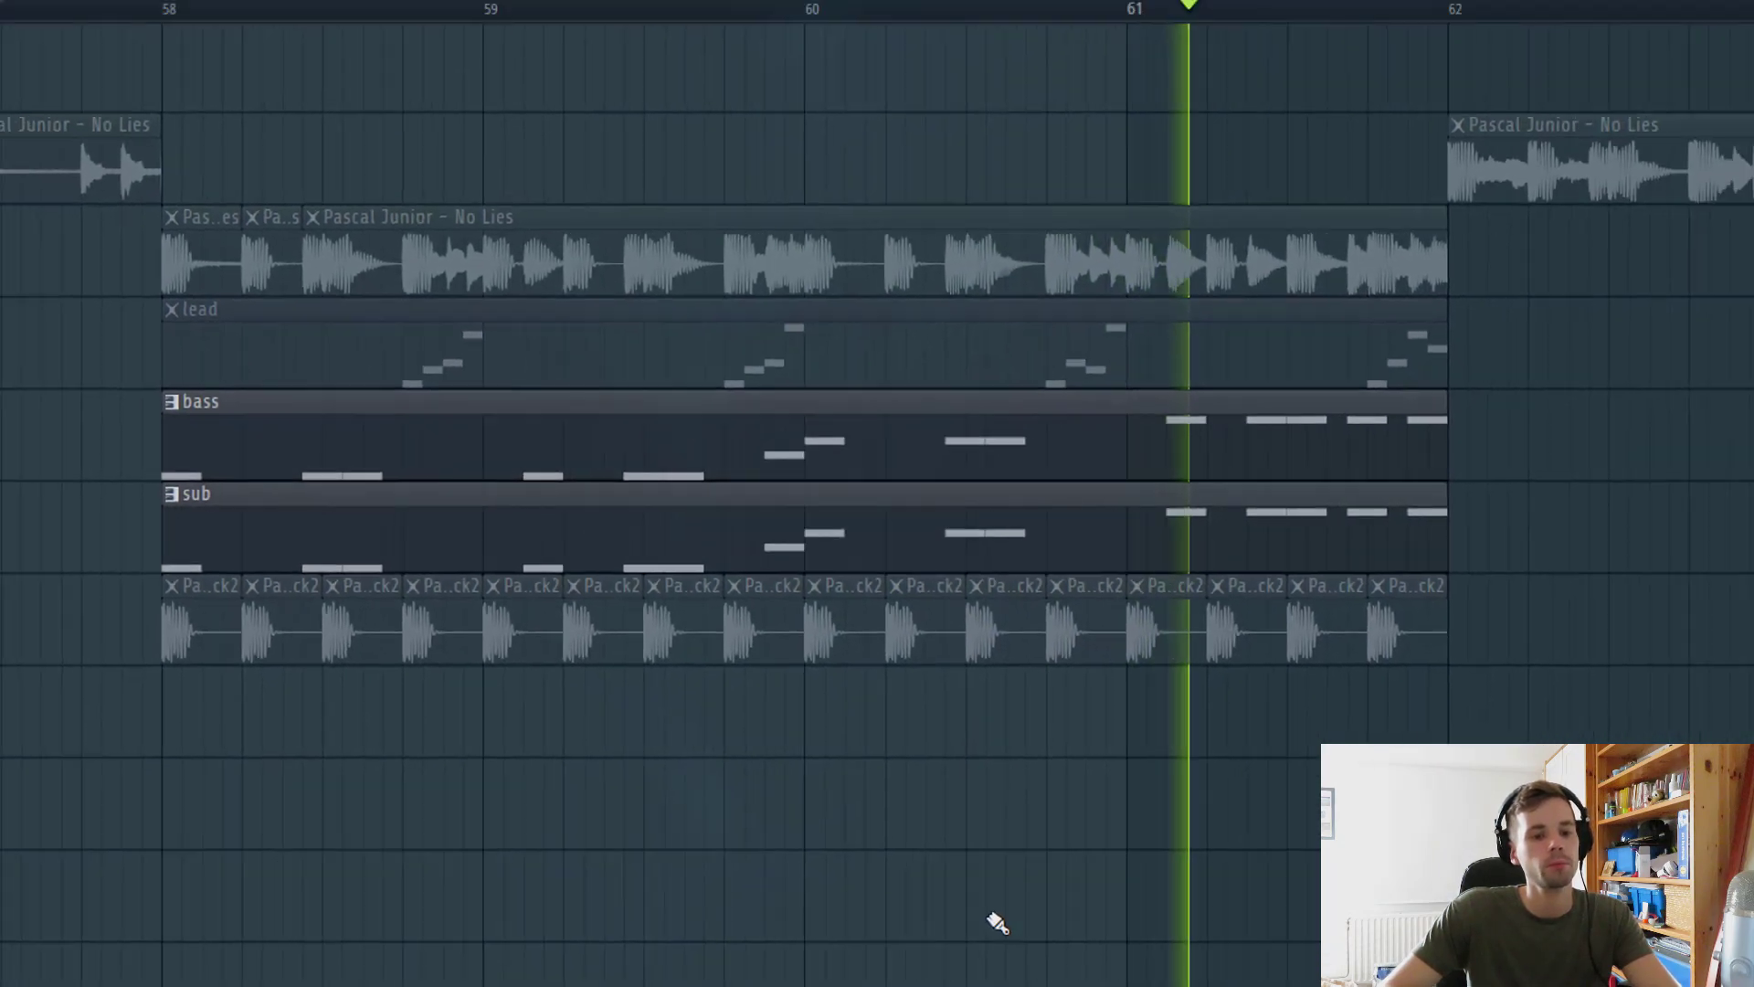
pyautogui.press('space')
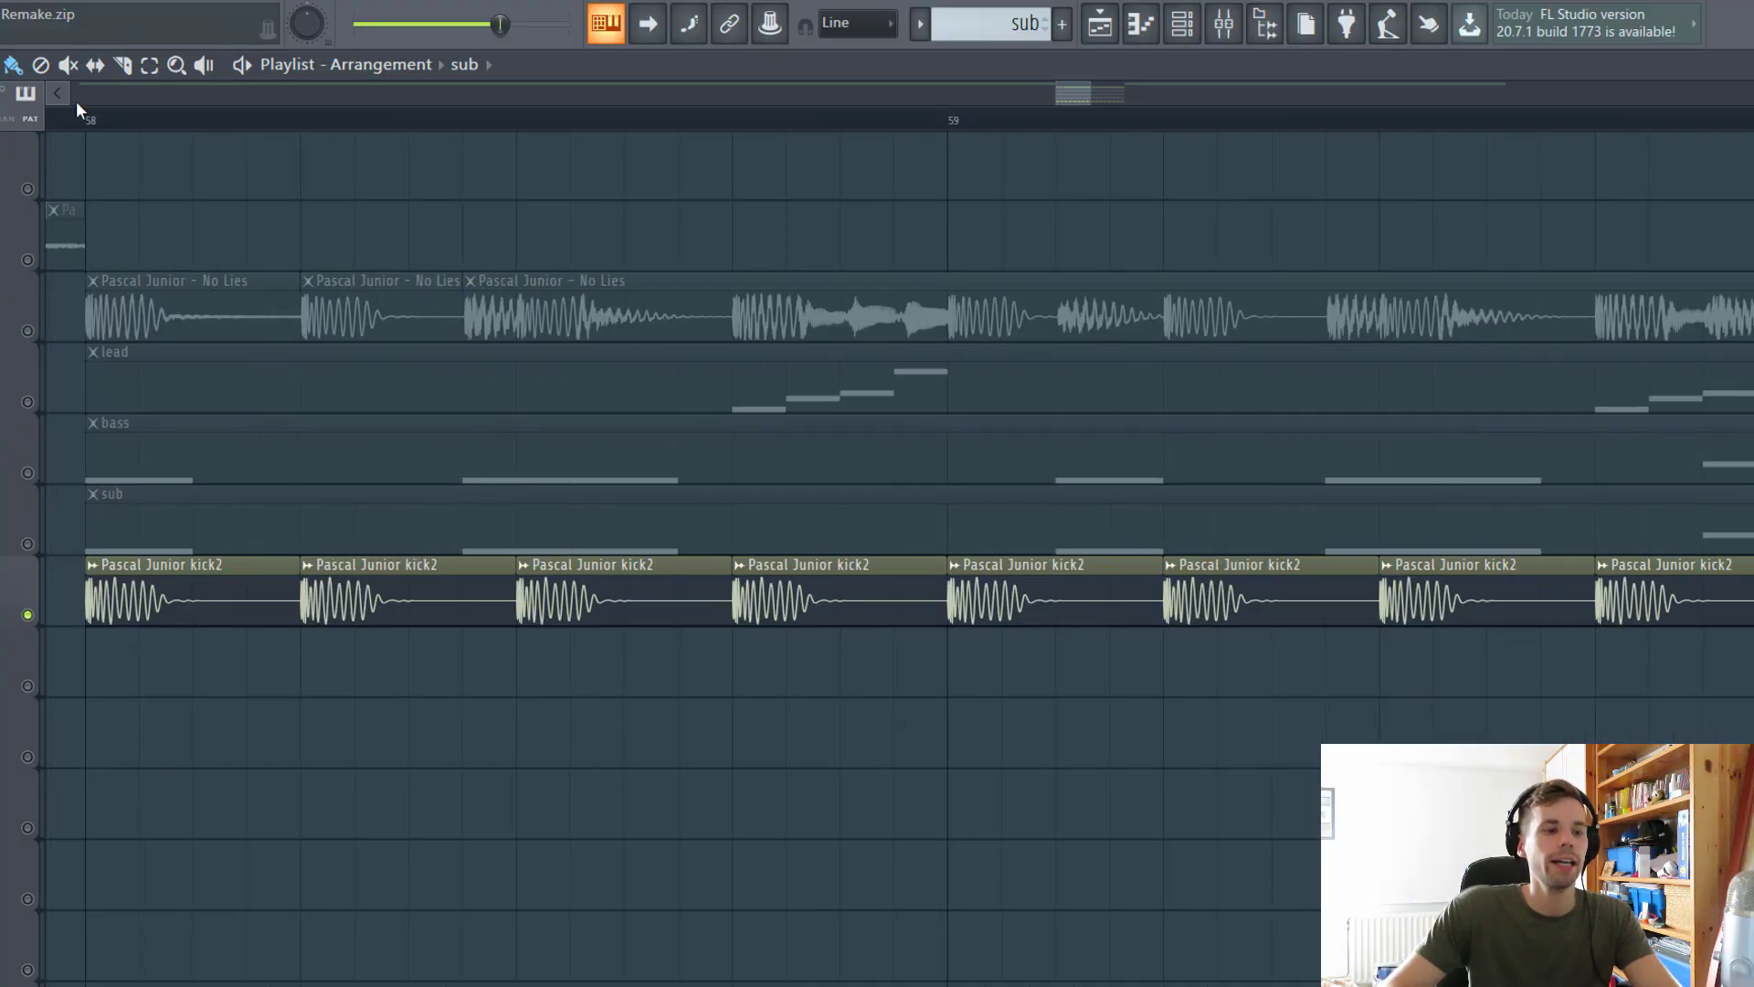
# Play the kick track on its own from bar 58.
pyautogui.press('space')
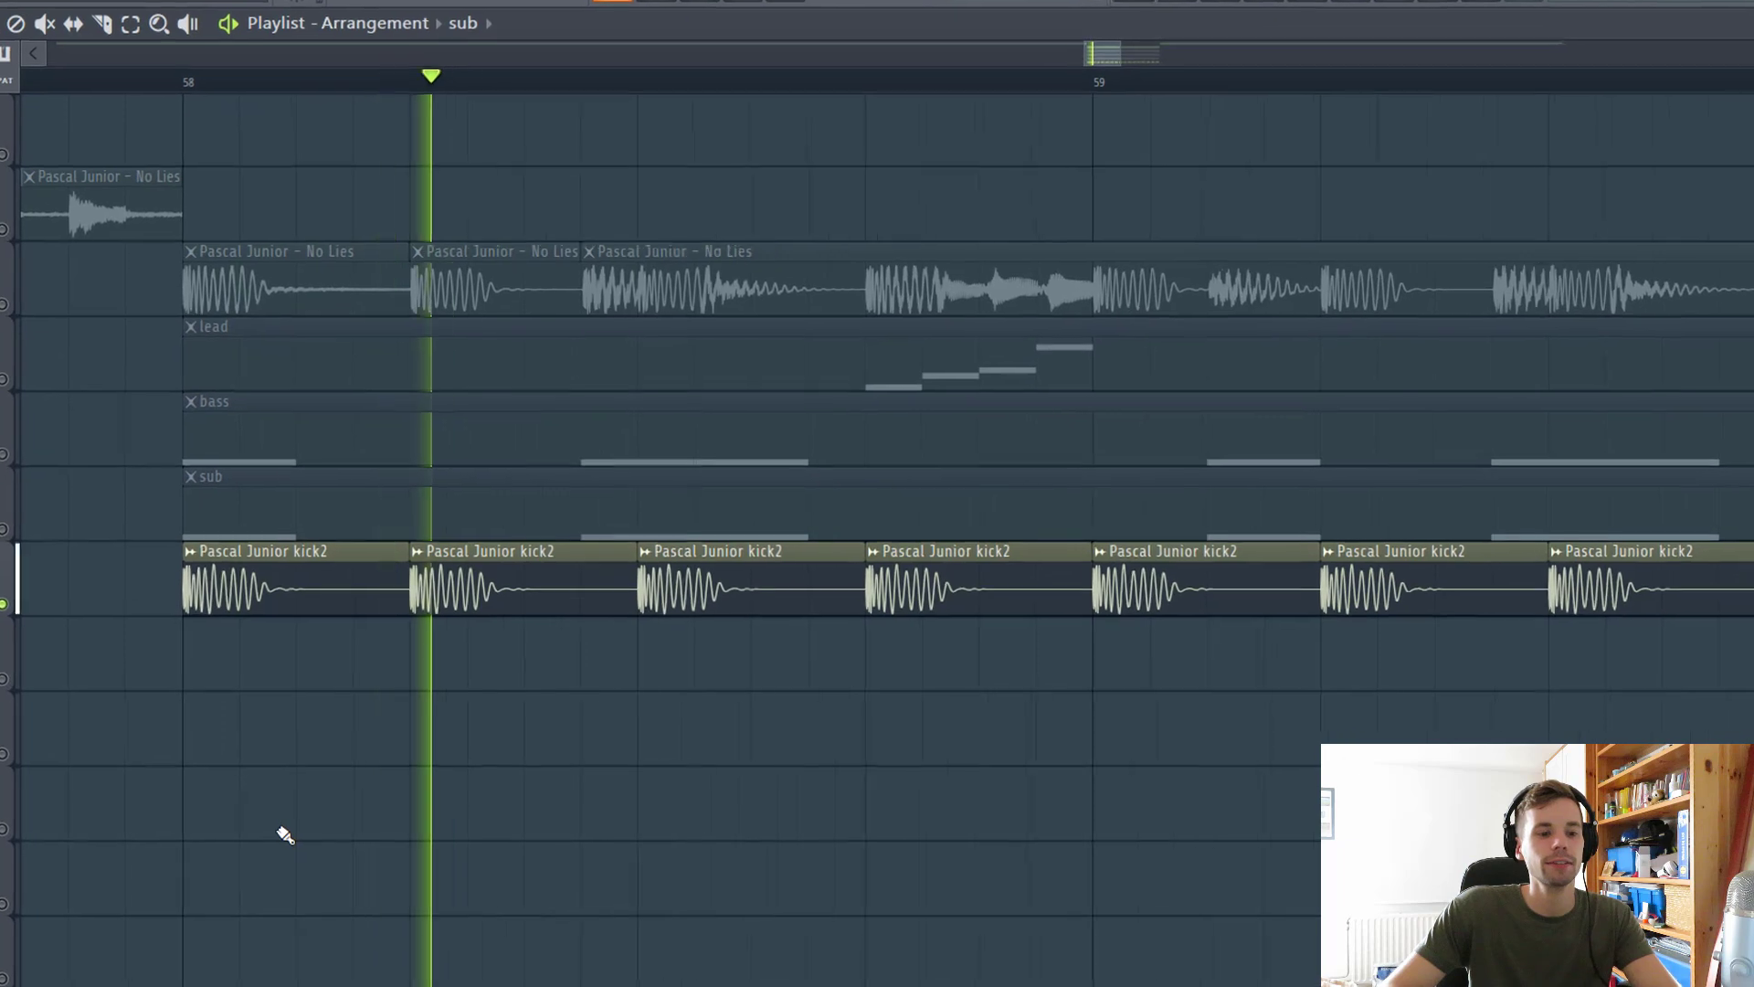
pyautogui.scroll(-1, 228, 841)
pyautogui.scroll(-2, 214, 843)
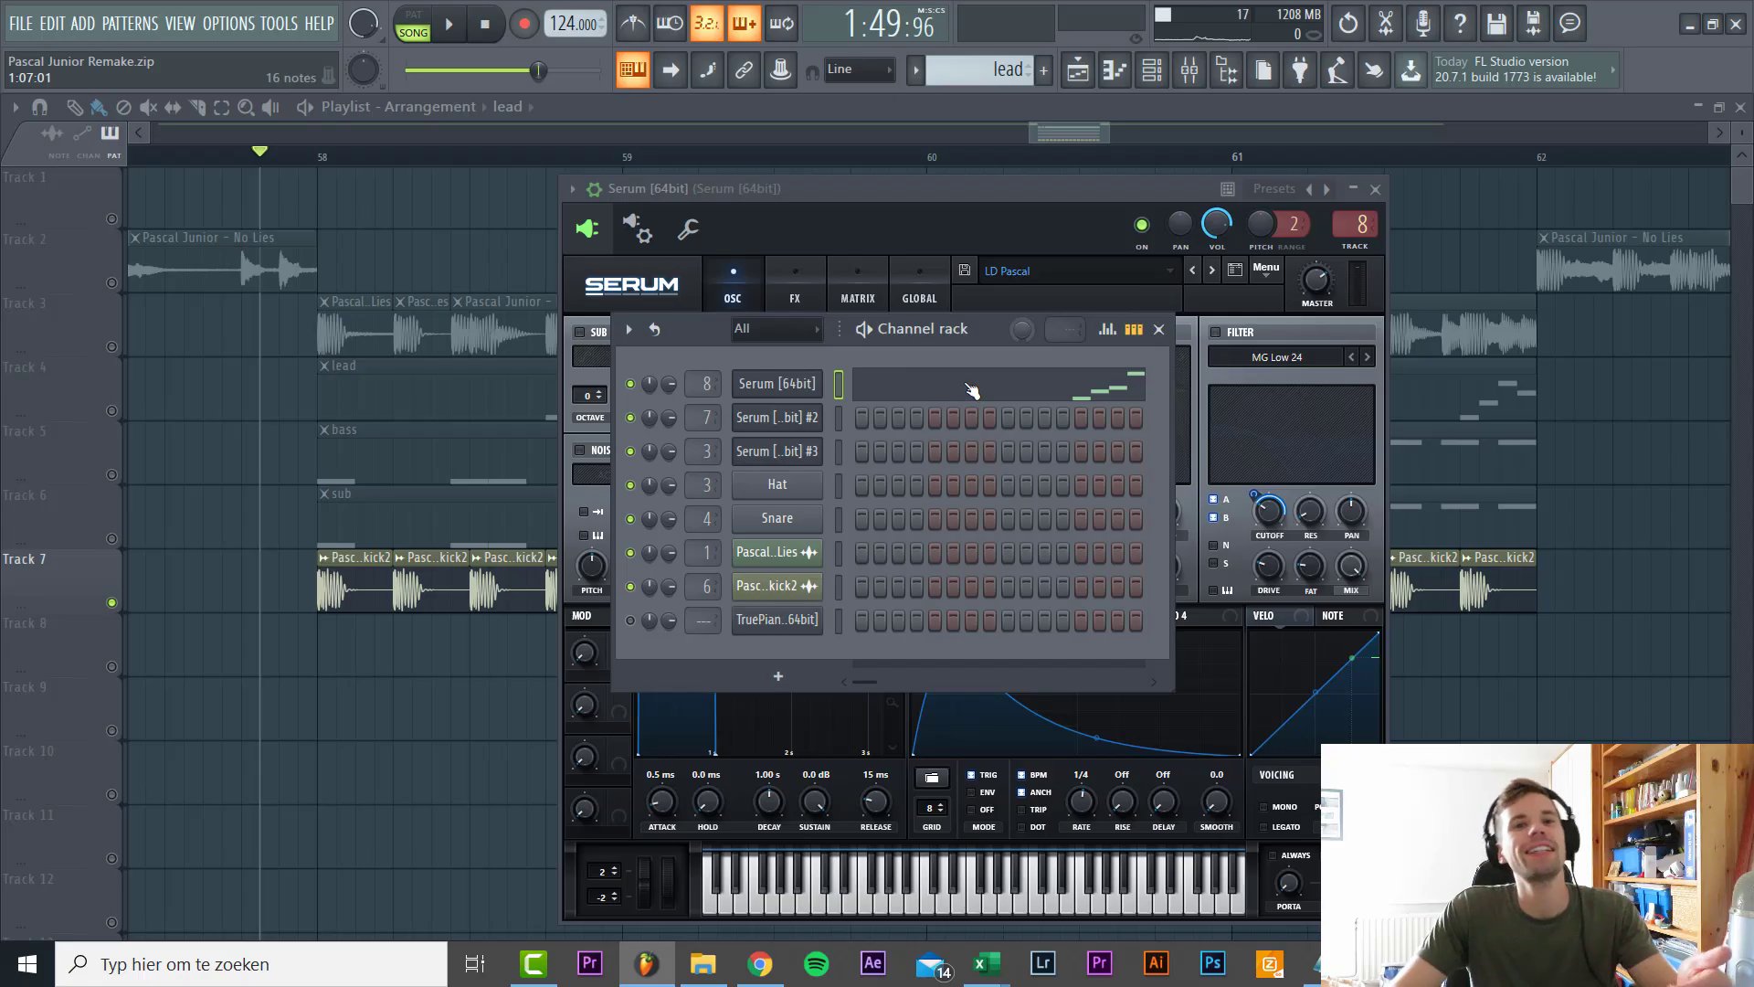
# Examine the lead pattern's notes in the piano roll and set the playback position just before the first notes.
pyautogui.scroll(-2, 750, 442)
pyautogui.scroll(-2, 469, 578)
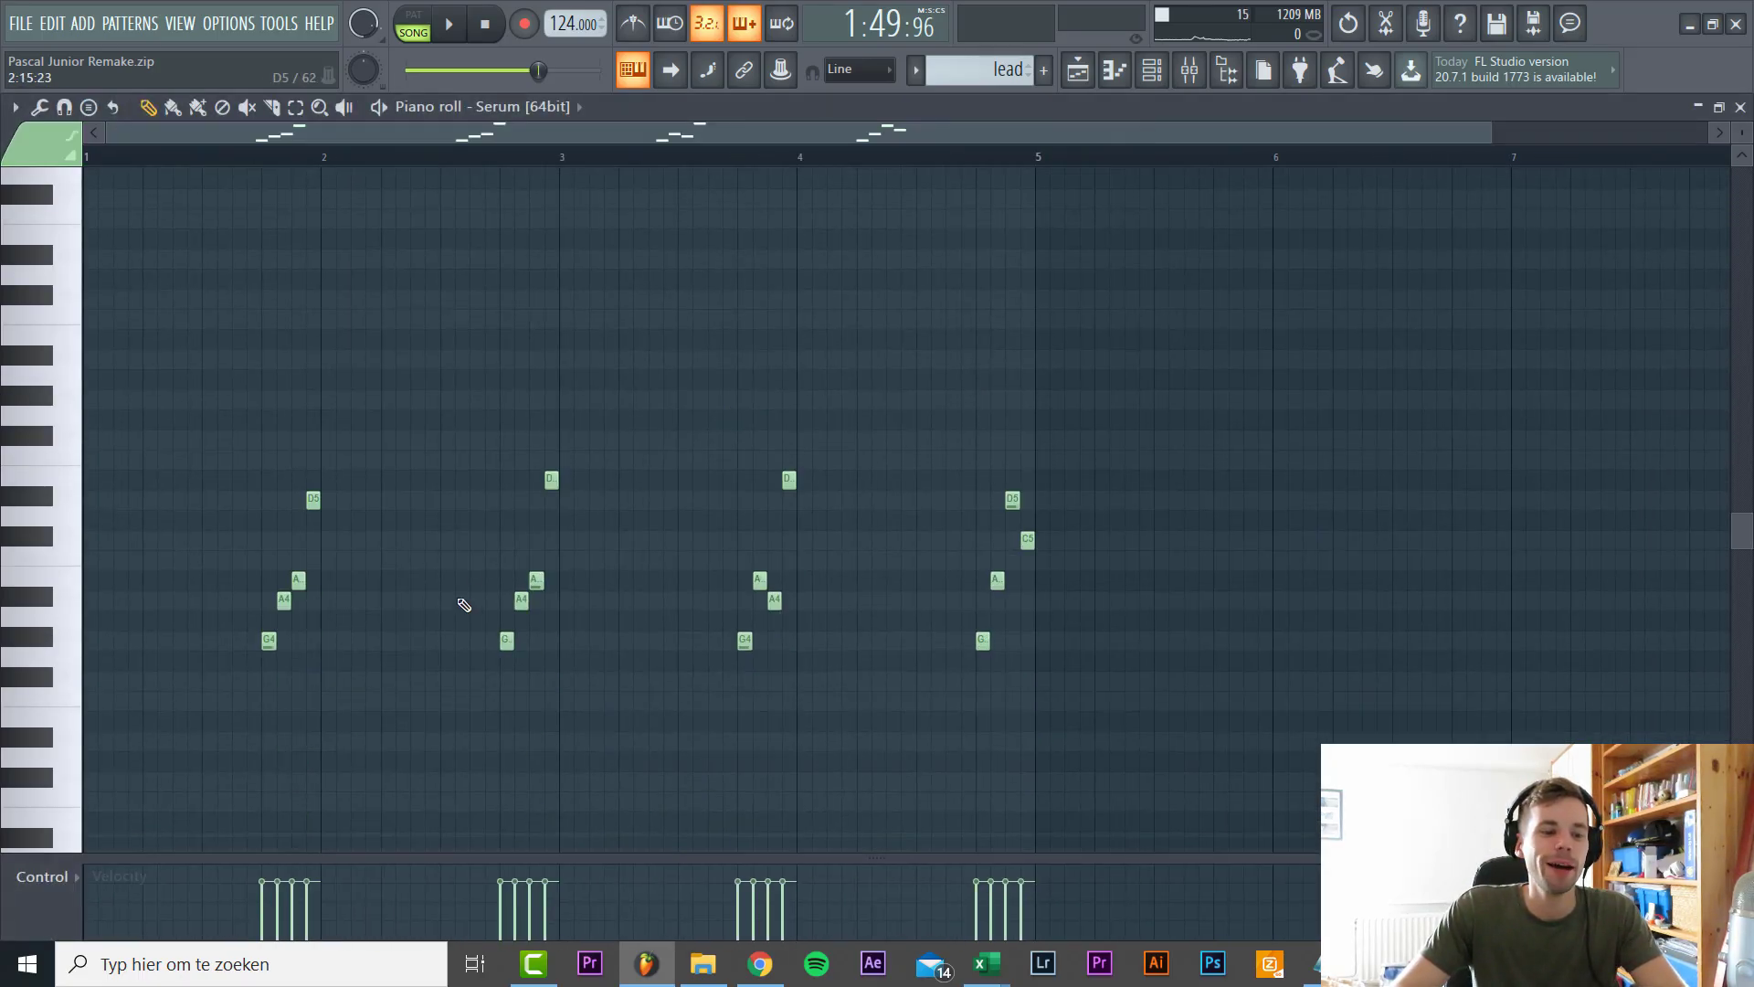
pyautogui.scroll(2, 168, 607)
pyautogui.scroll(-1, 365, 507)
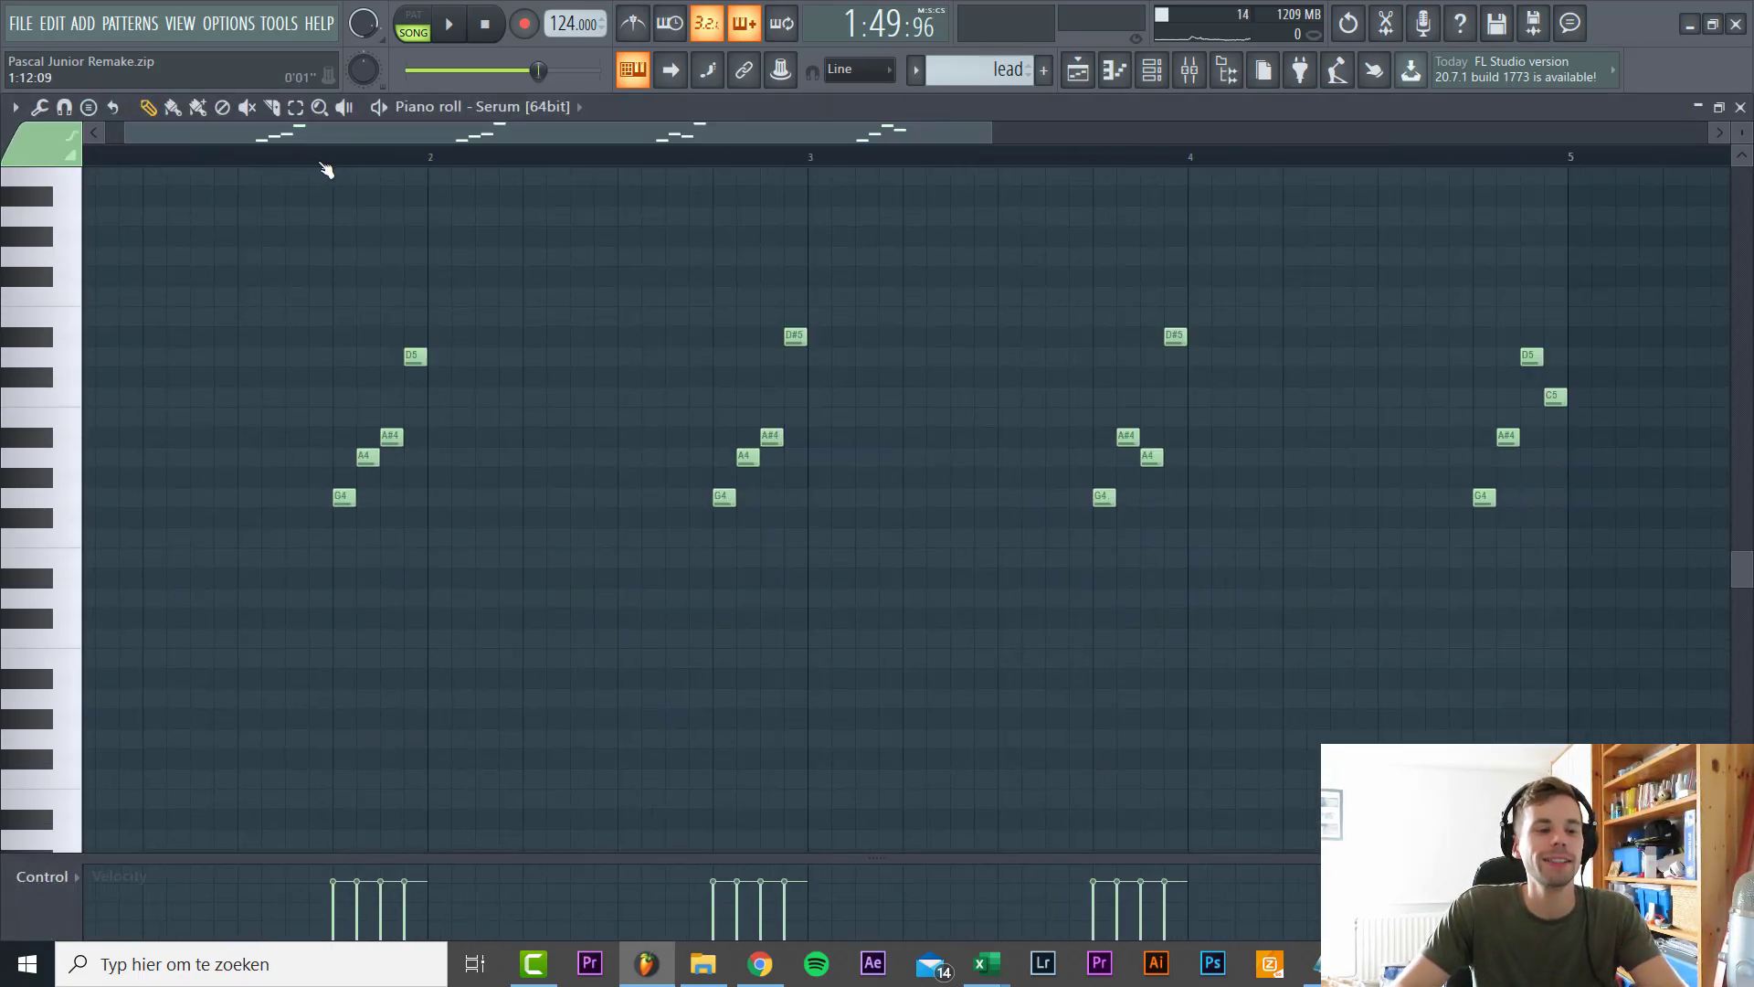
pyautogui.click(305, 156)
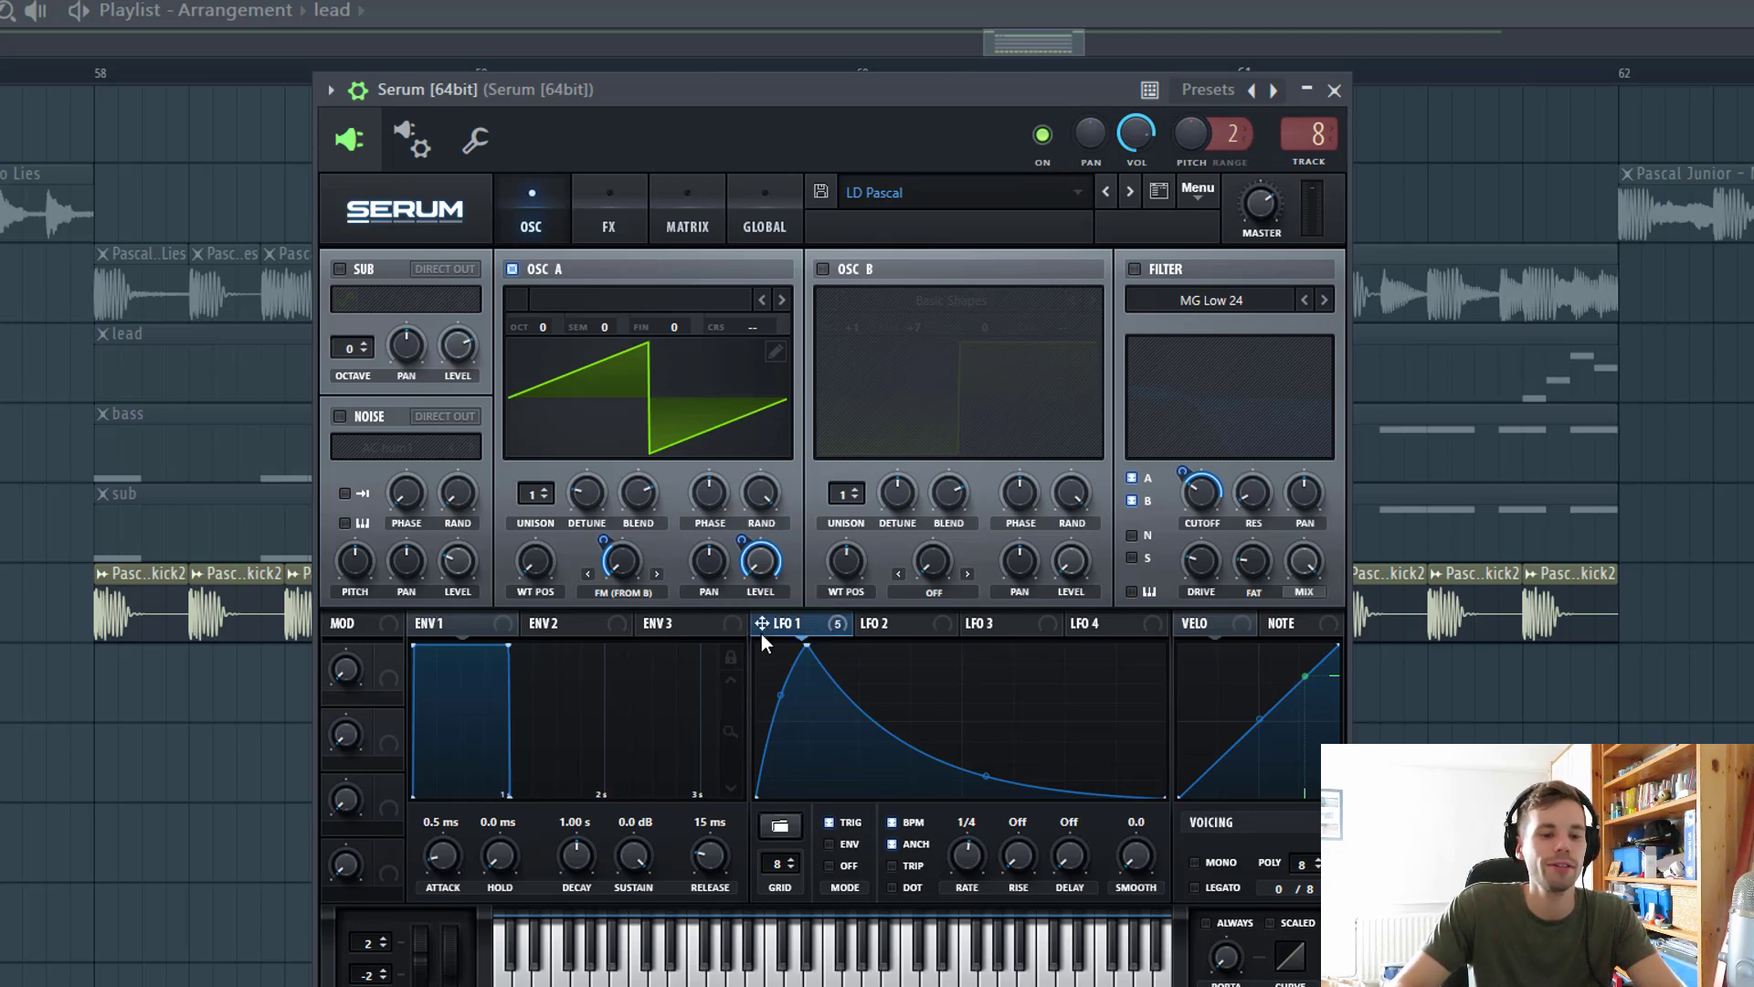
# Set oscillator A's unison to 3 voices in the LD Pascal lead patch and adjust its detune.
pyautogui.moveTo(534, 497); pyautogui.dragTo(541, 471)
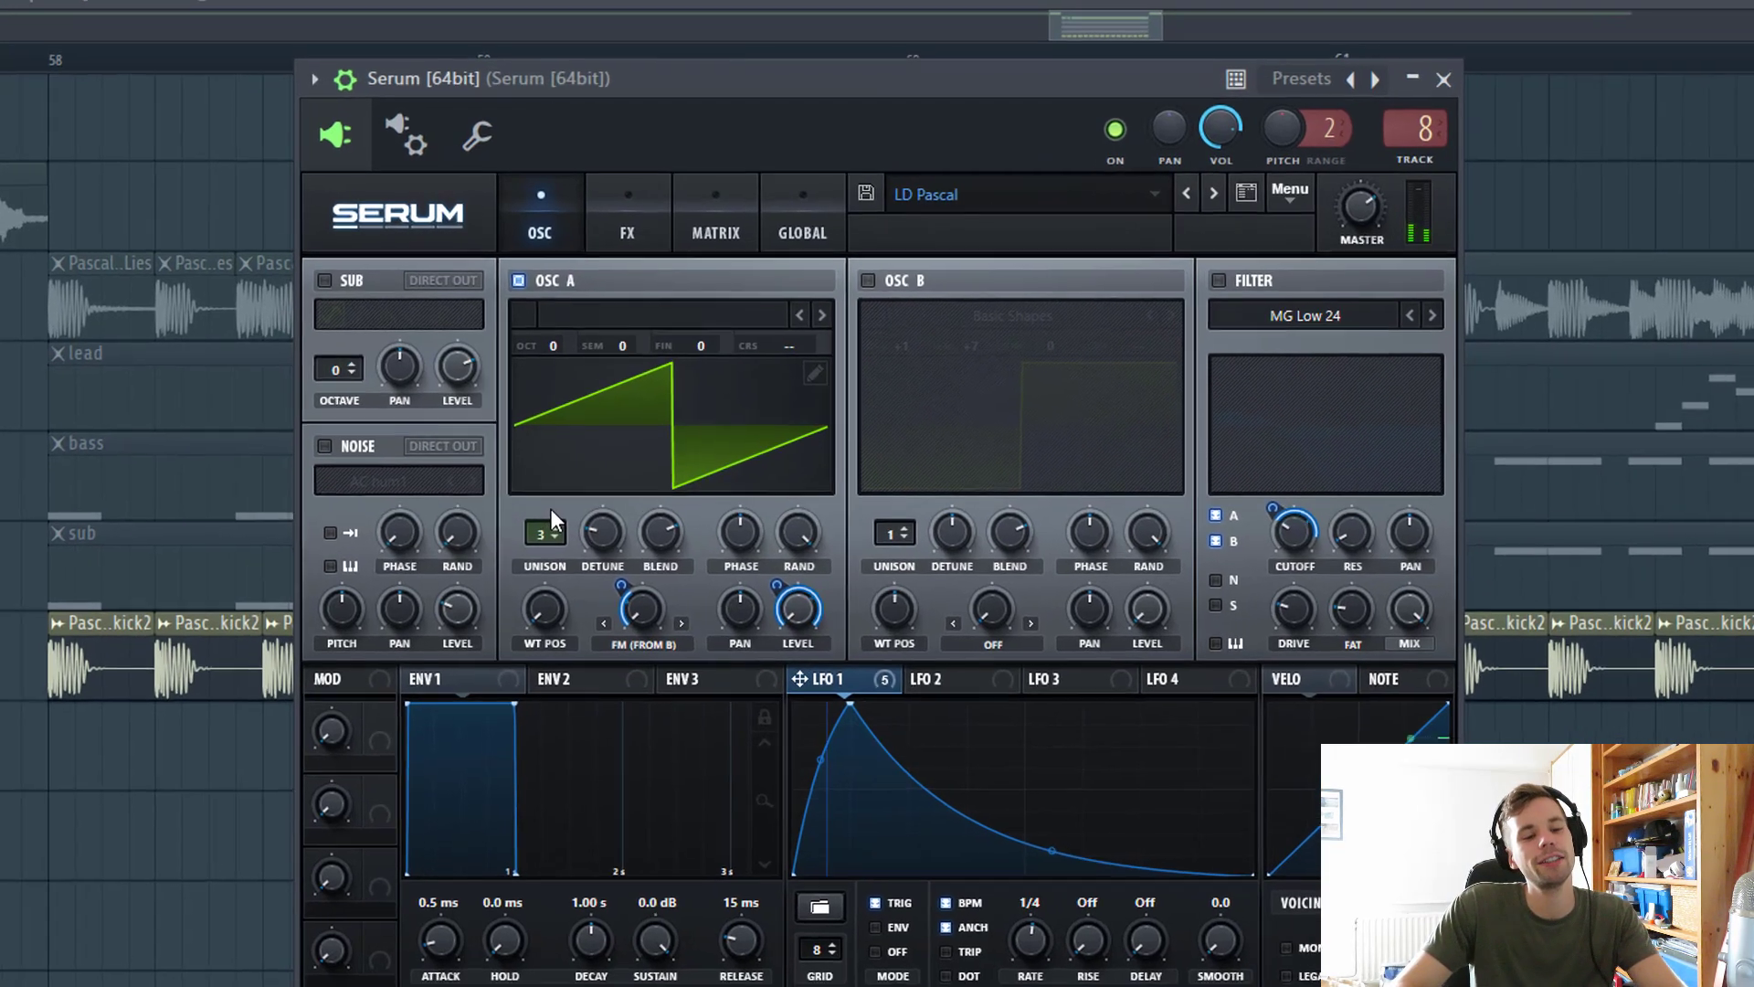
pyautogui.moveTo(597, 528)
pyautogui.mouseDown()
pyautogui.moveTo(597, 559)
pyautogui.moveTo(605, 501)
pyautogui.mouseUp()
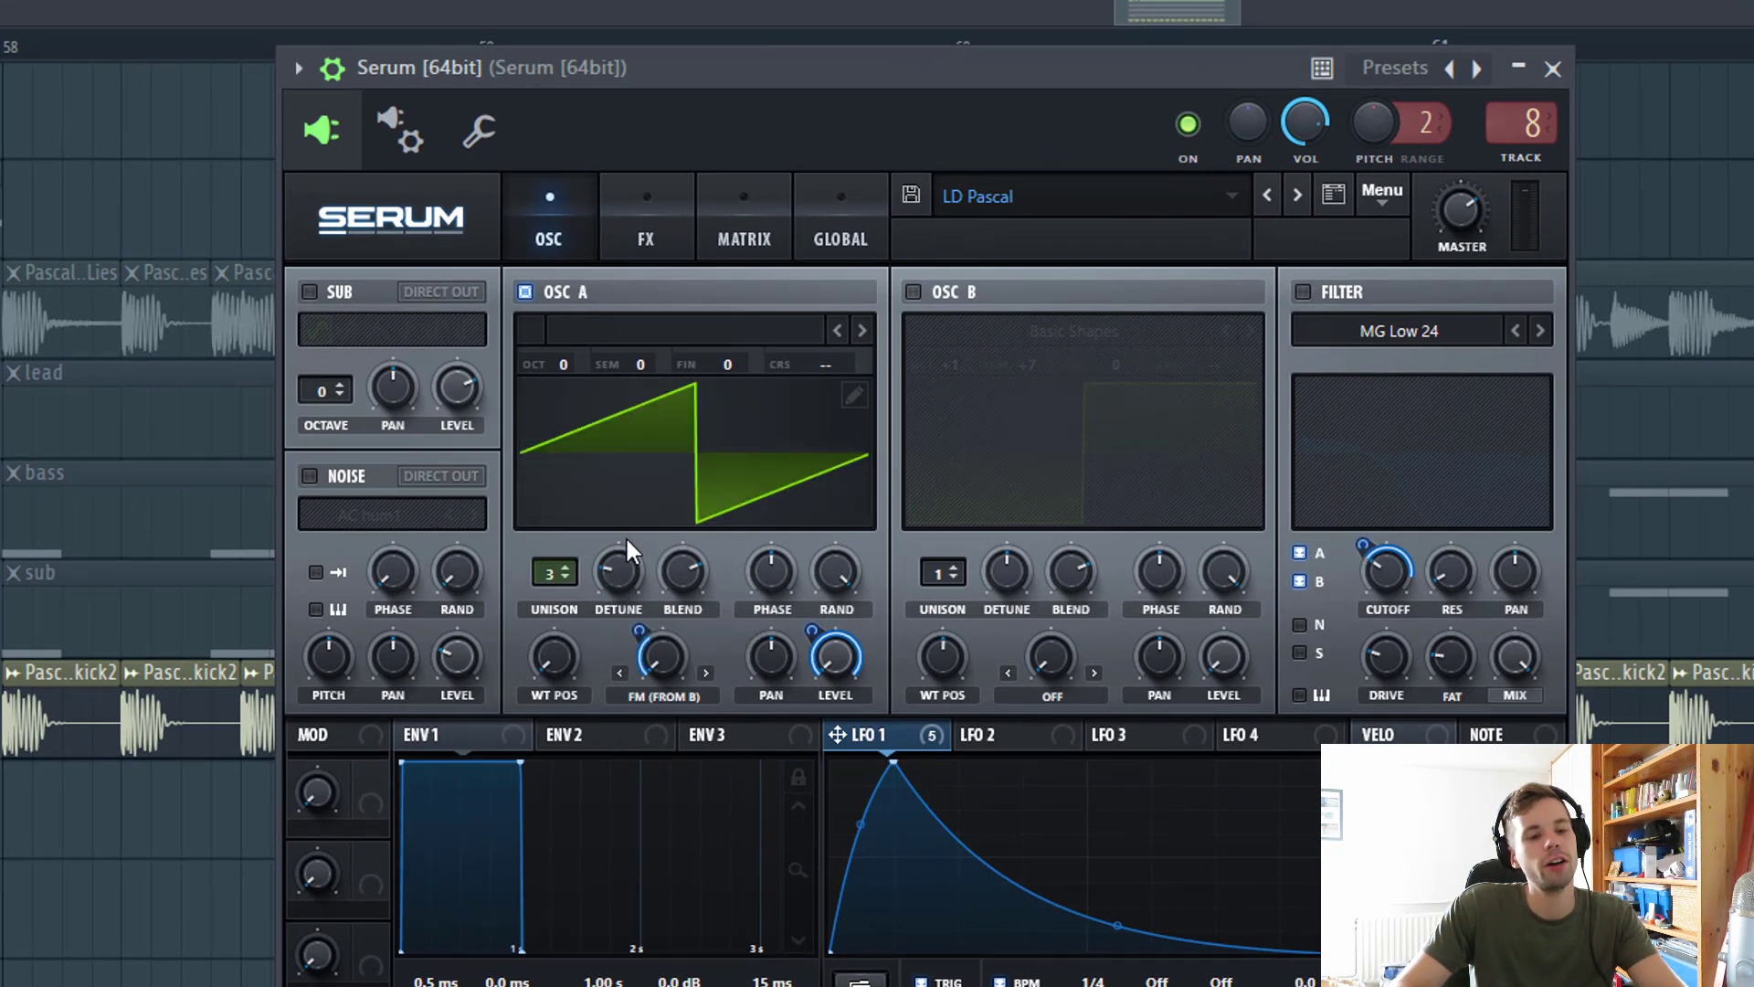
# Enable oscillator B, raise oscillator A's blend, and set LFO 1's modulation of oscillator A's FM warp to about 36.
pyautogui.click(925, 290)
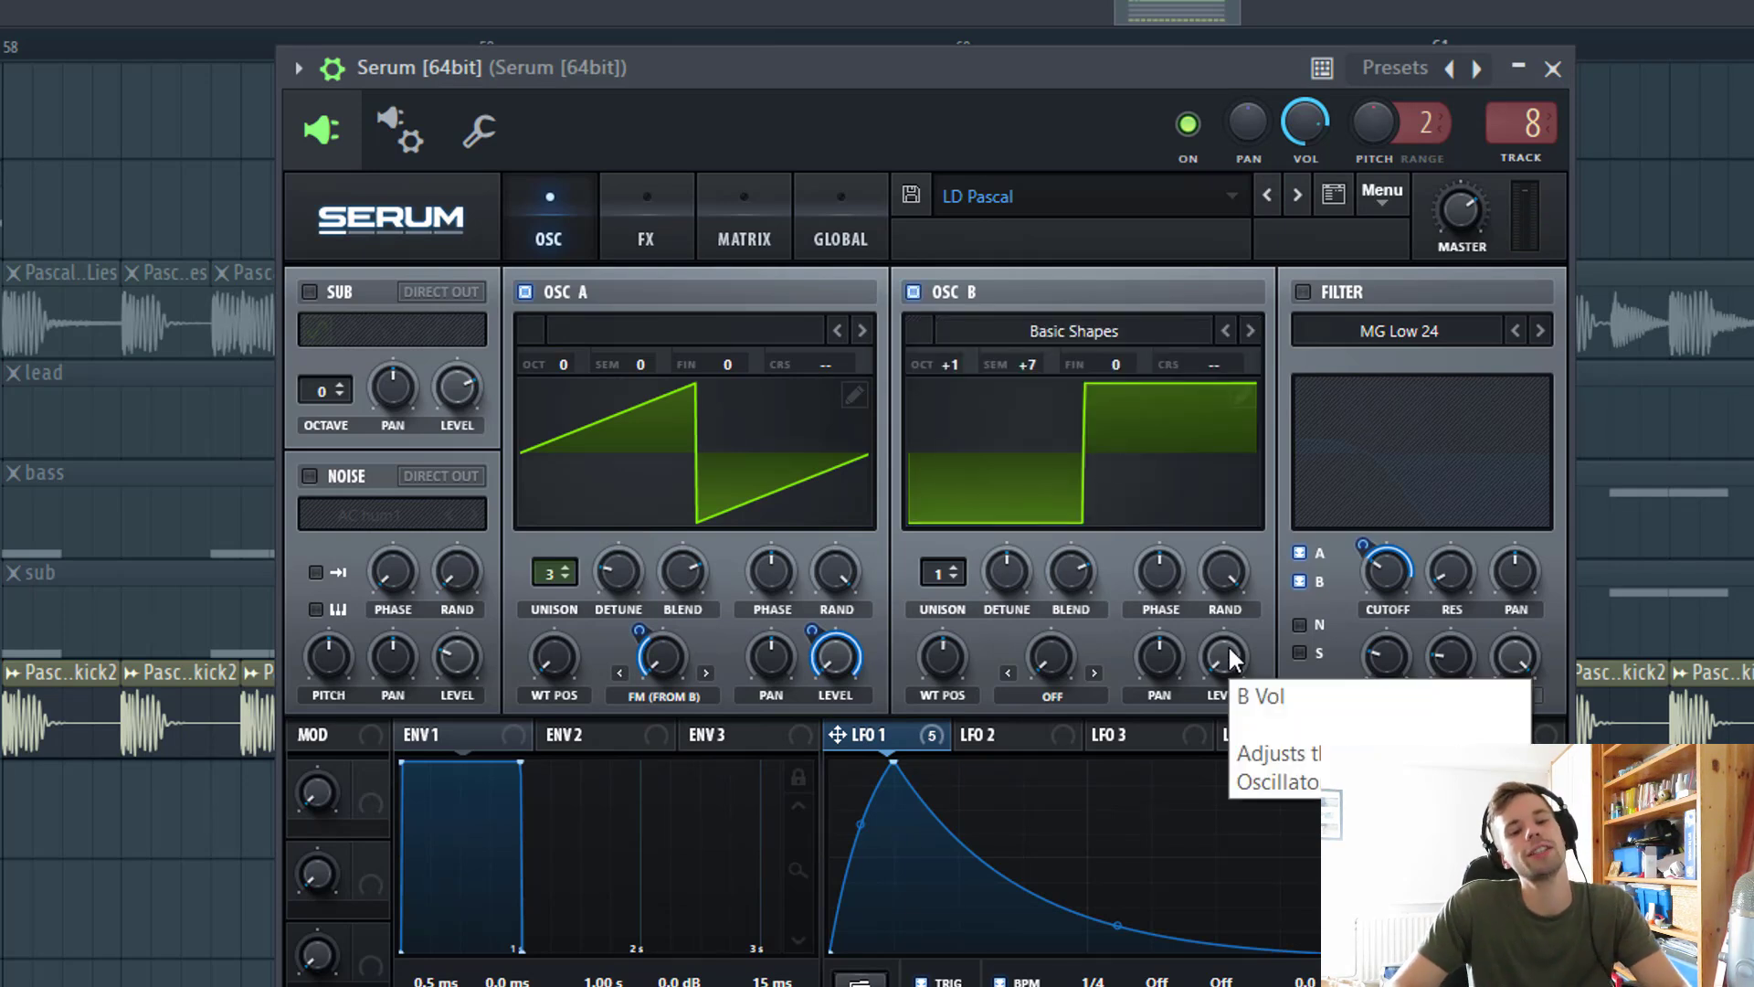
pyautogui.moveTo(670, 568)
pyautogui.mouseDown()
pyautogui.moveTo(687, 535)
pyautogui.moveTo(685, 550)
pyautogui.mouseUp()
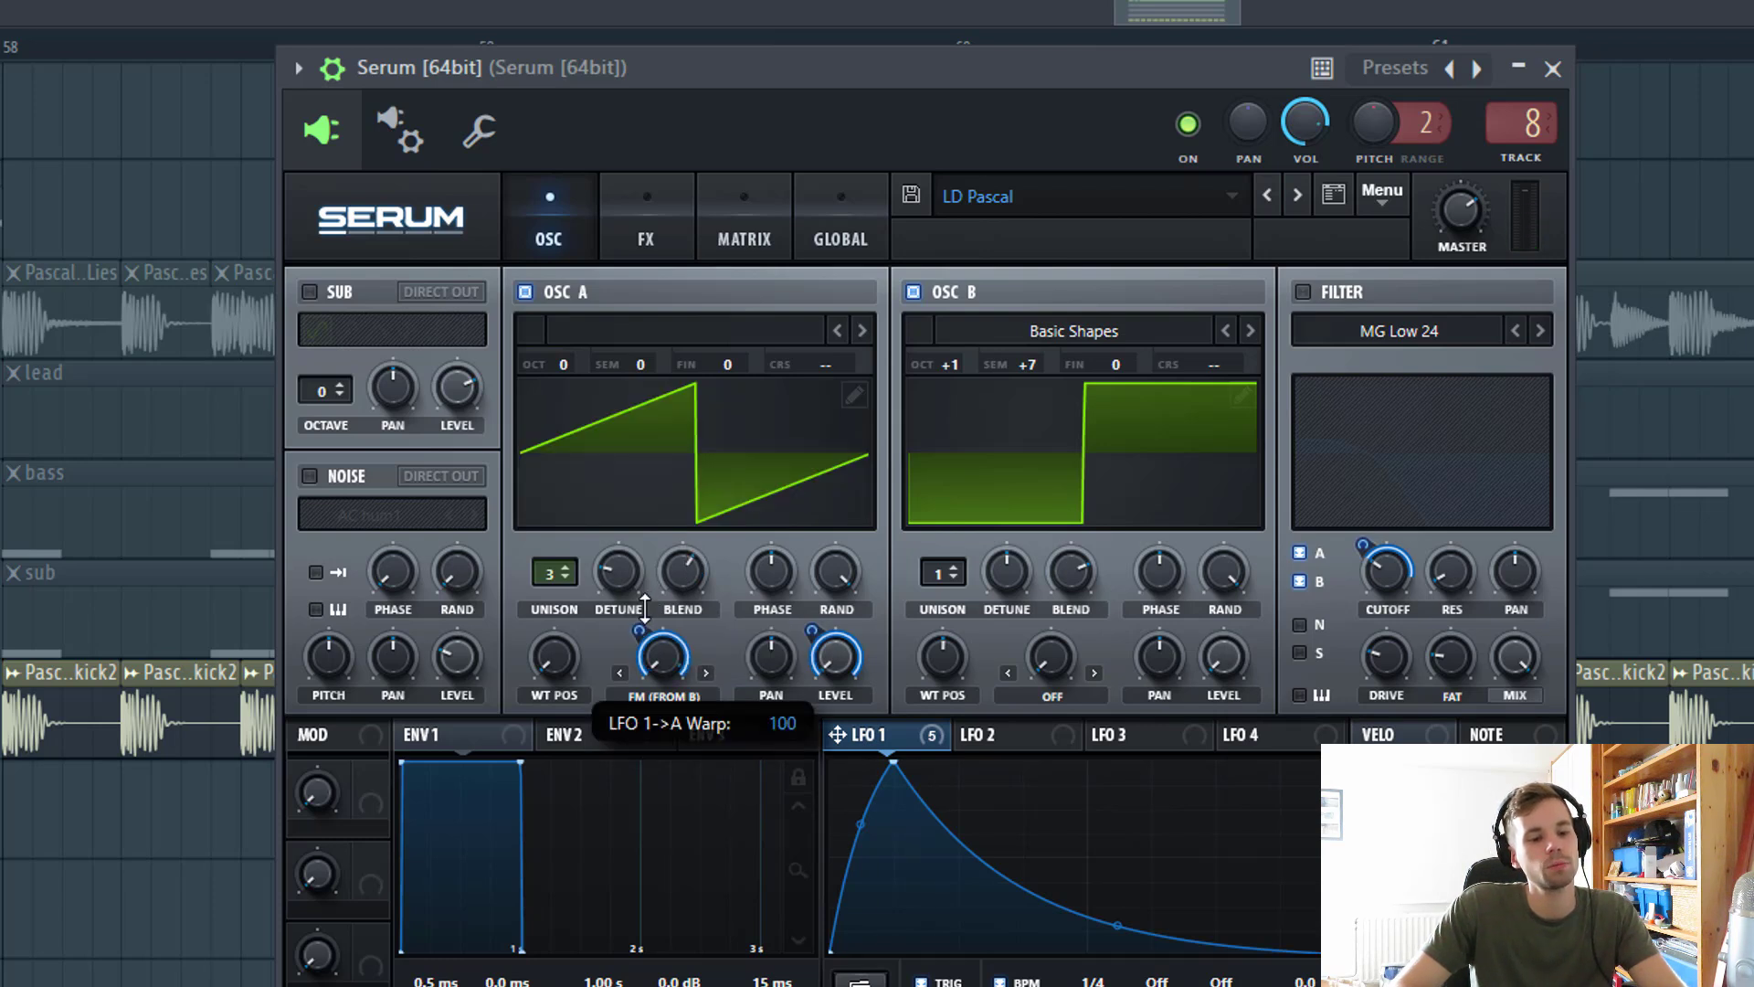
pyautogui.moveTo(638, 621); pyautogui.dragTo(609, 664)
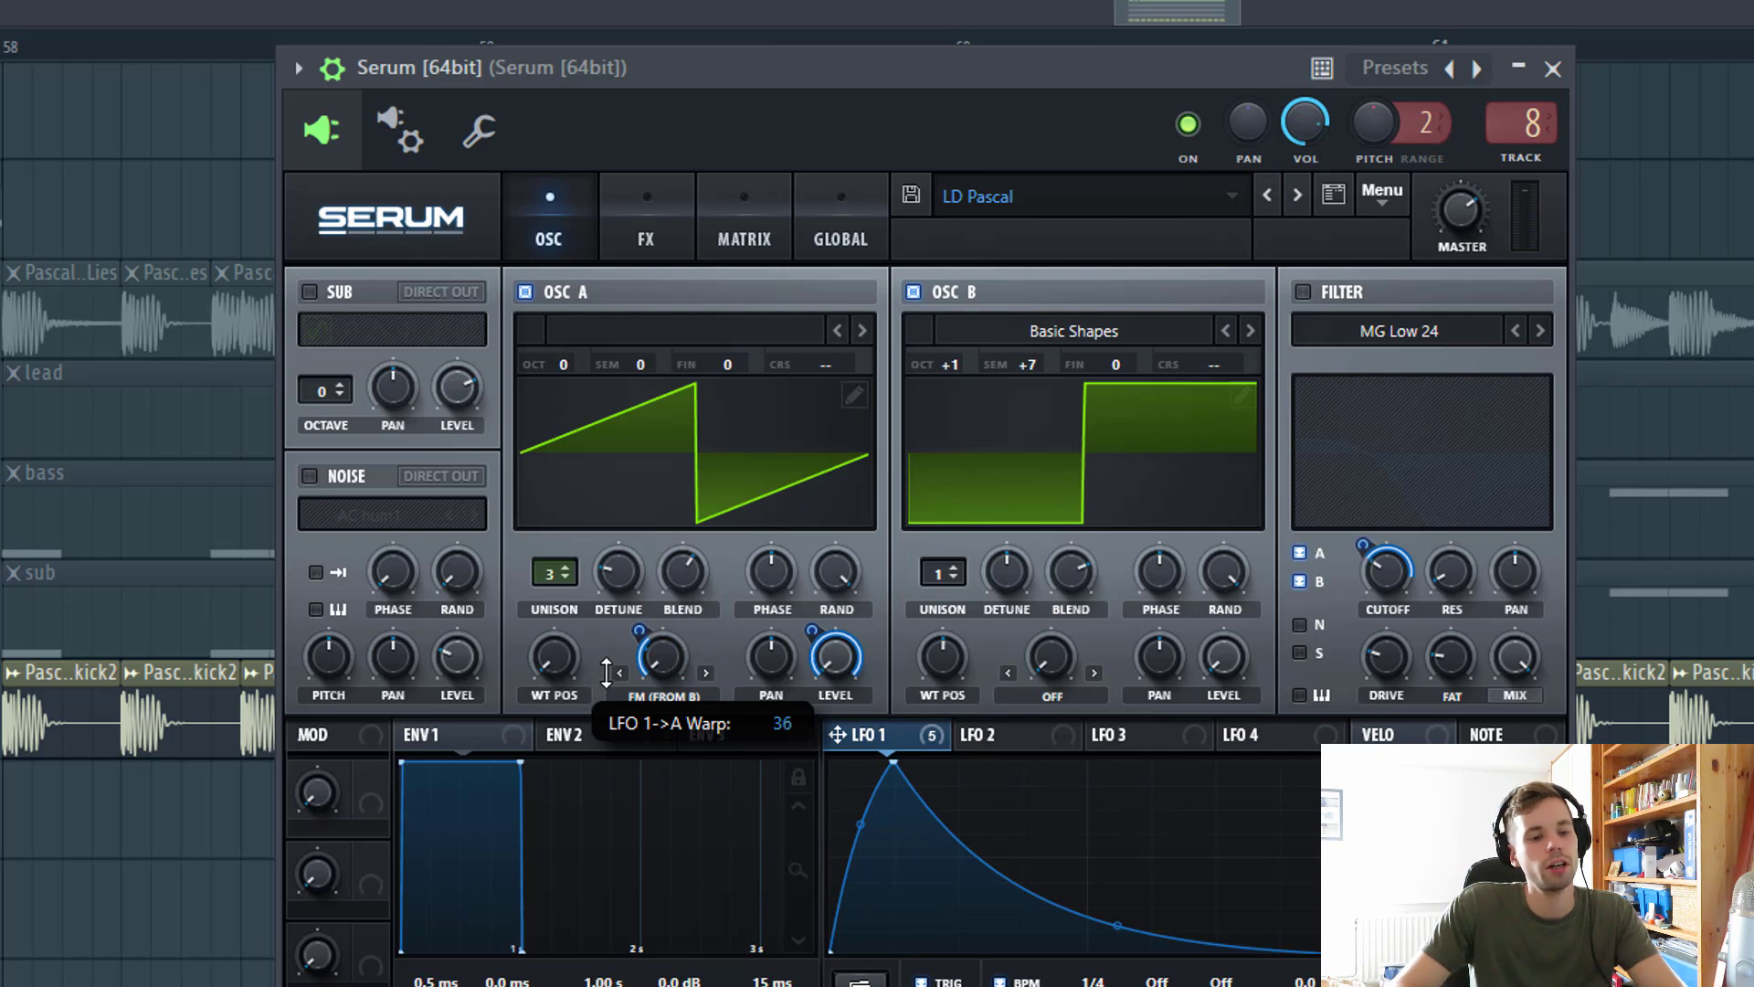
pyautogui.moveTo(606, 674); pyautogui.dragTo(606, 676)
# Compare the lead with oscillator B off and on, and with its pitch at 0 and +7 semitones.
pyautogui.click(917, 293)
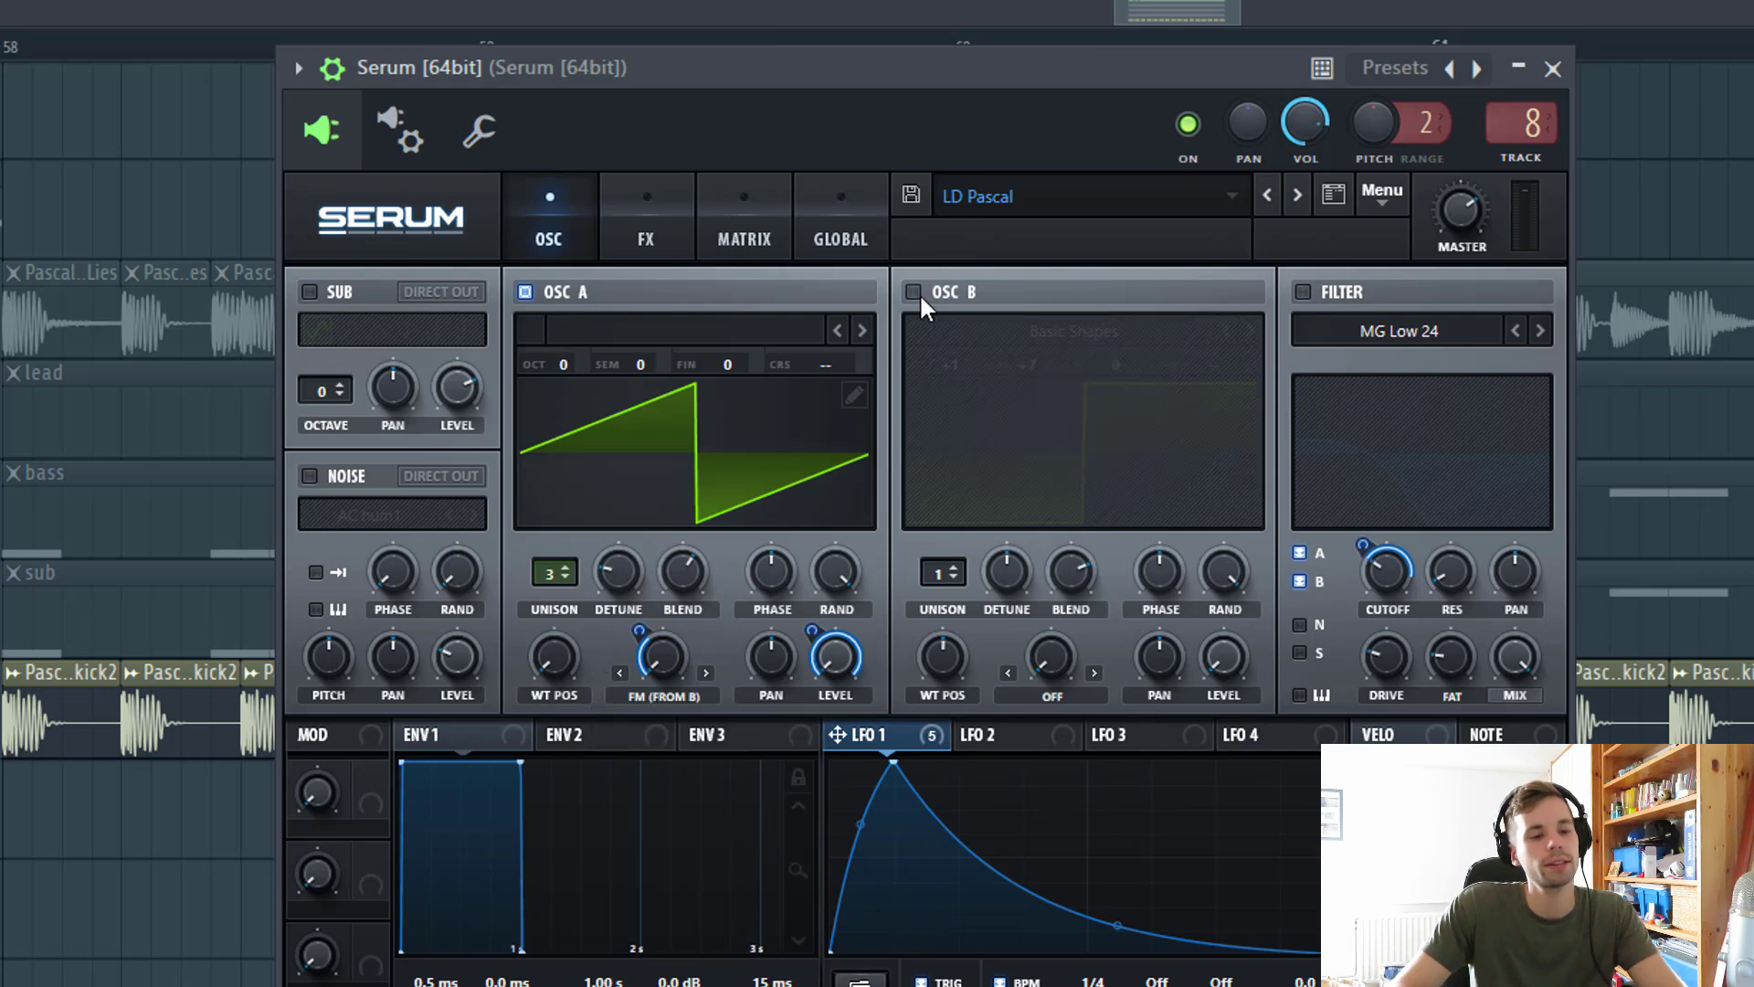
pyautogui.click(913, 293)
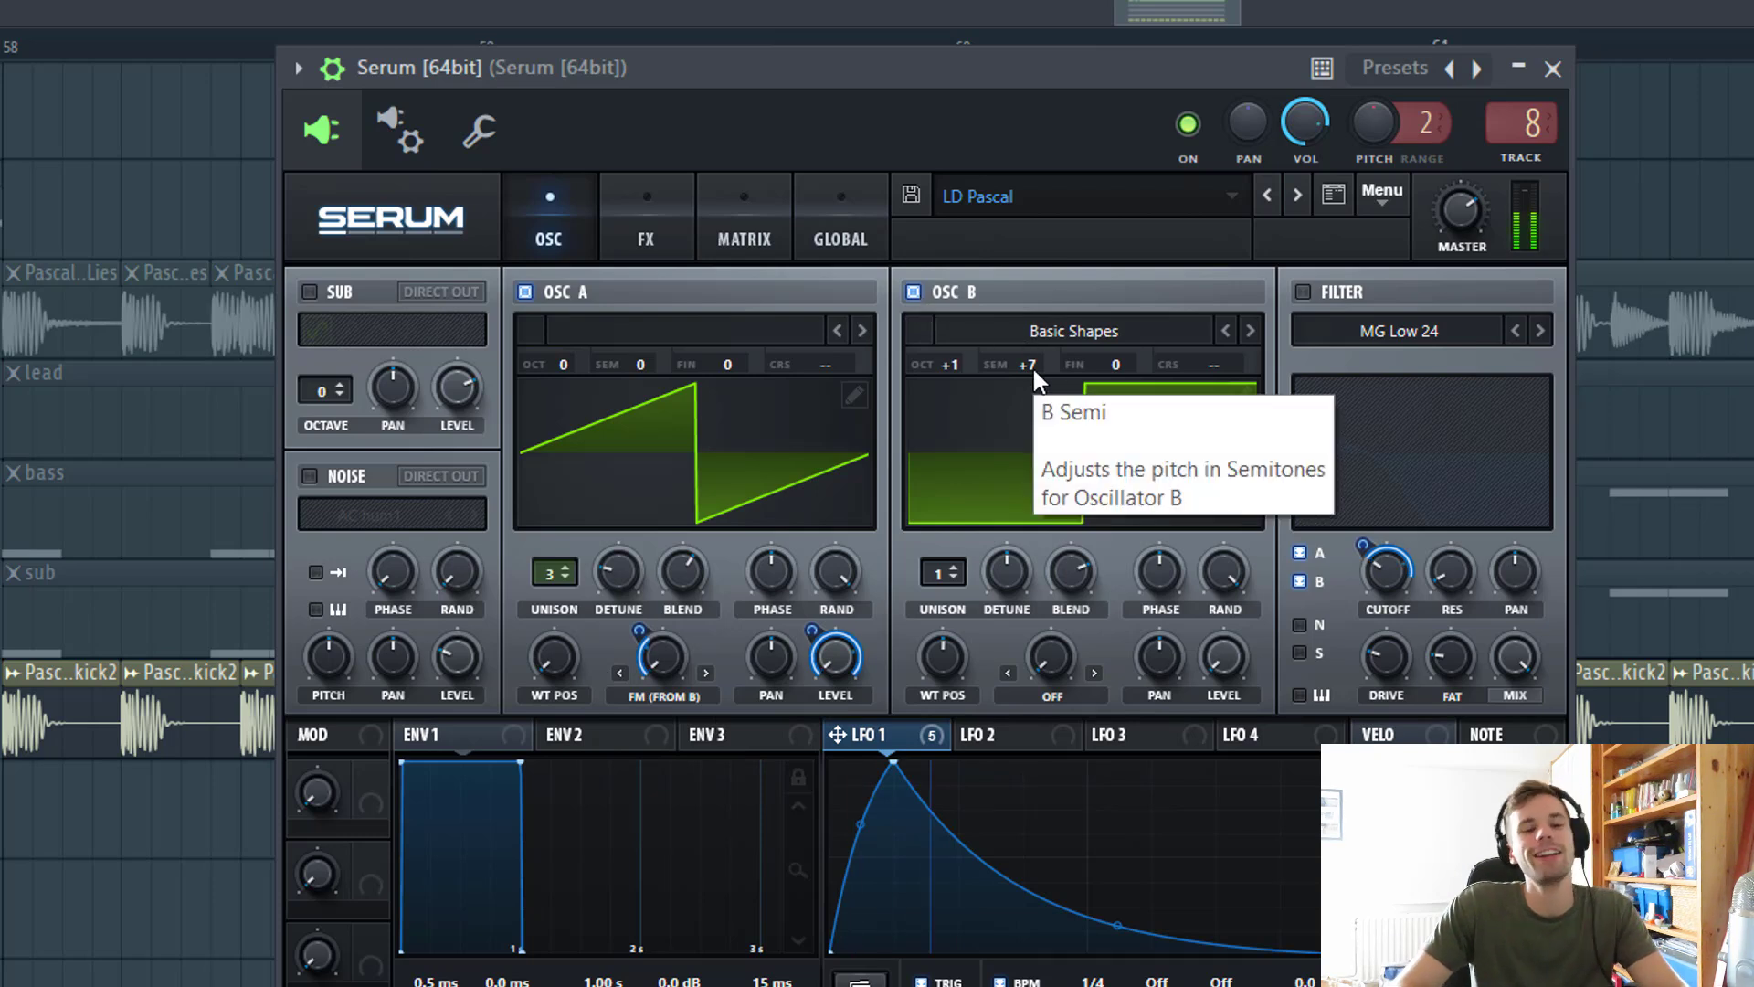
pyautogui.moveTo(1031, 365); pyautogui.dragTo(1028, 464)
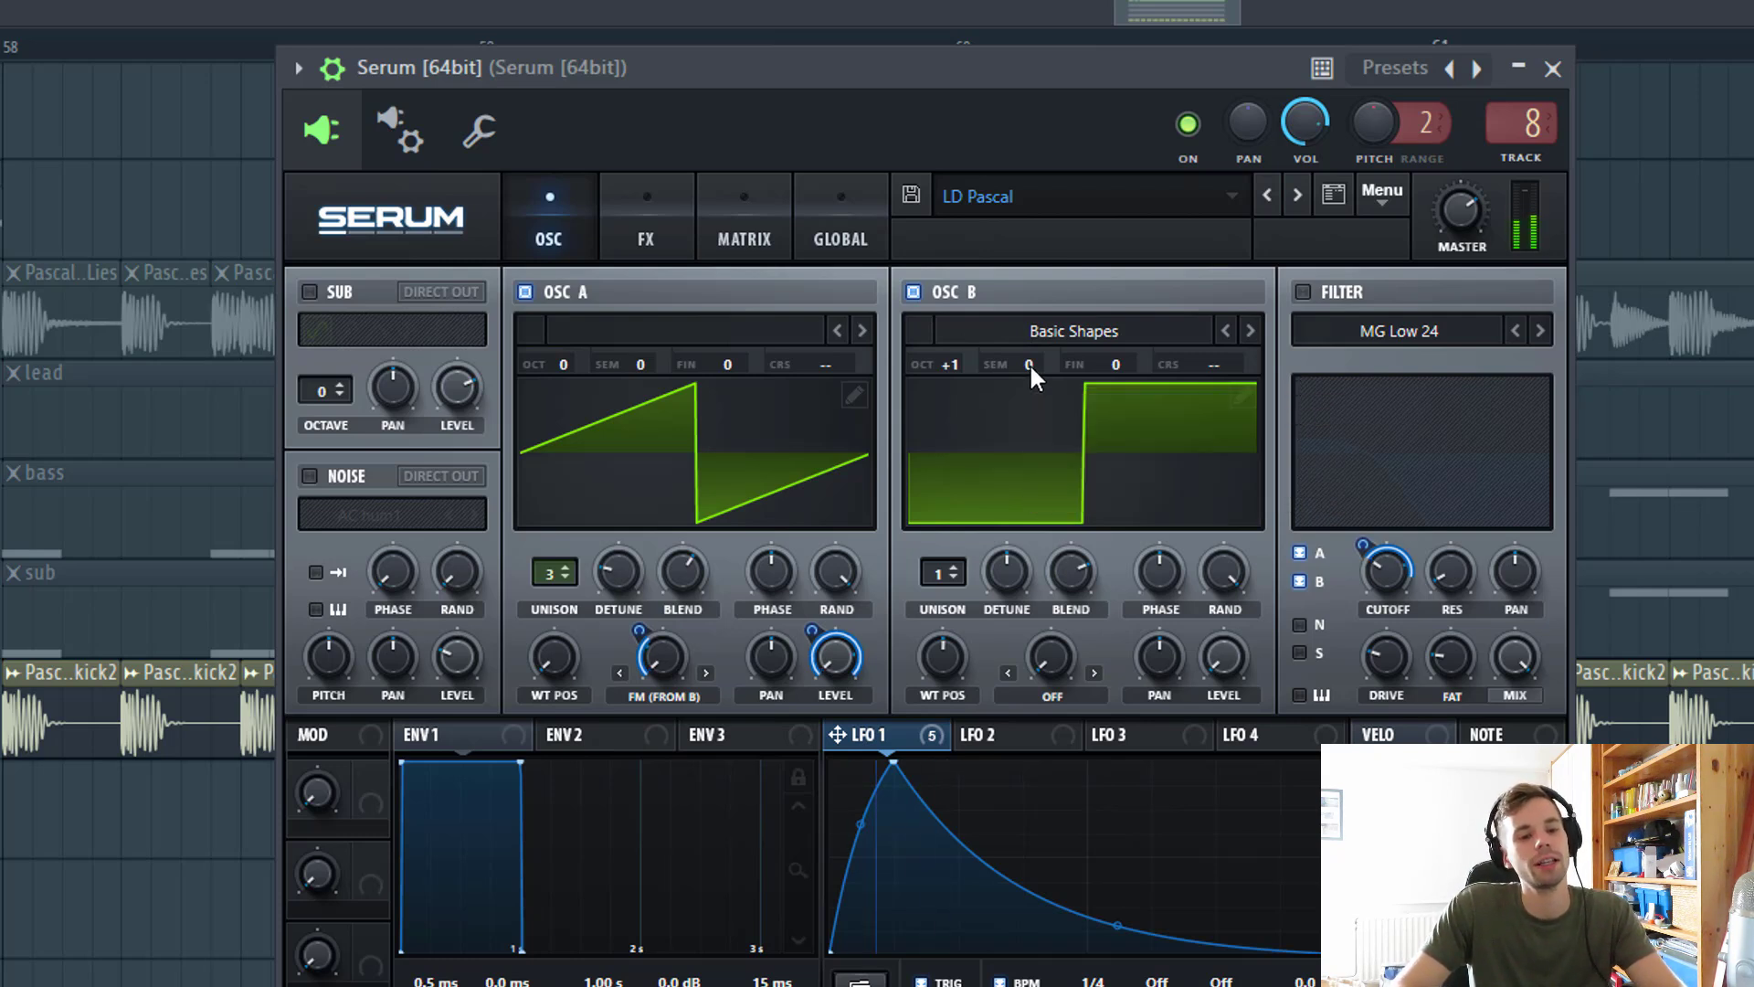
pyautogui.moveTo(1029, 364); pyautogui.dragTo(1038, 267)
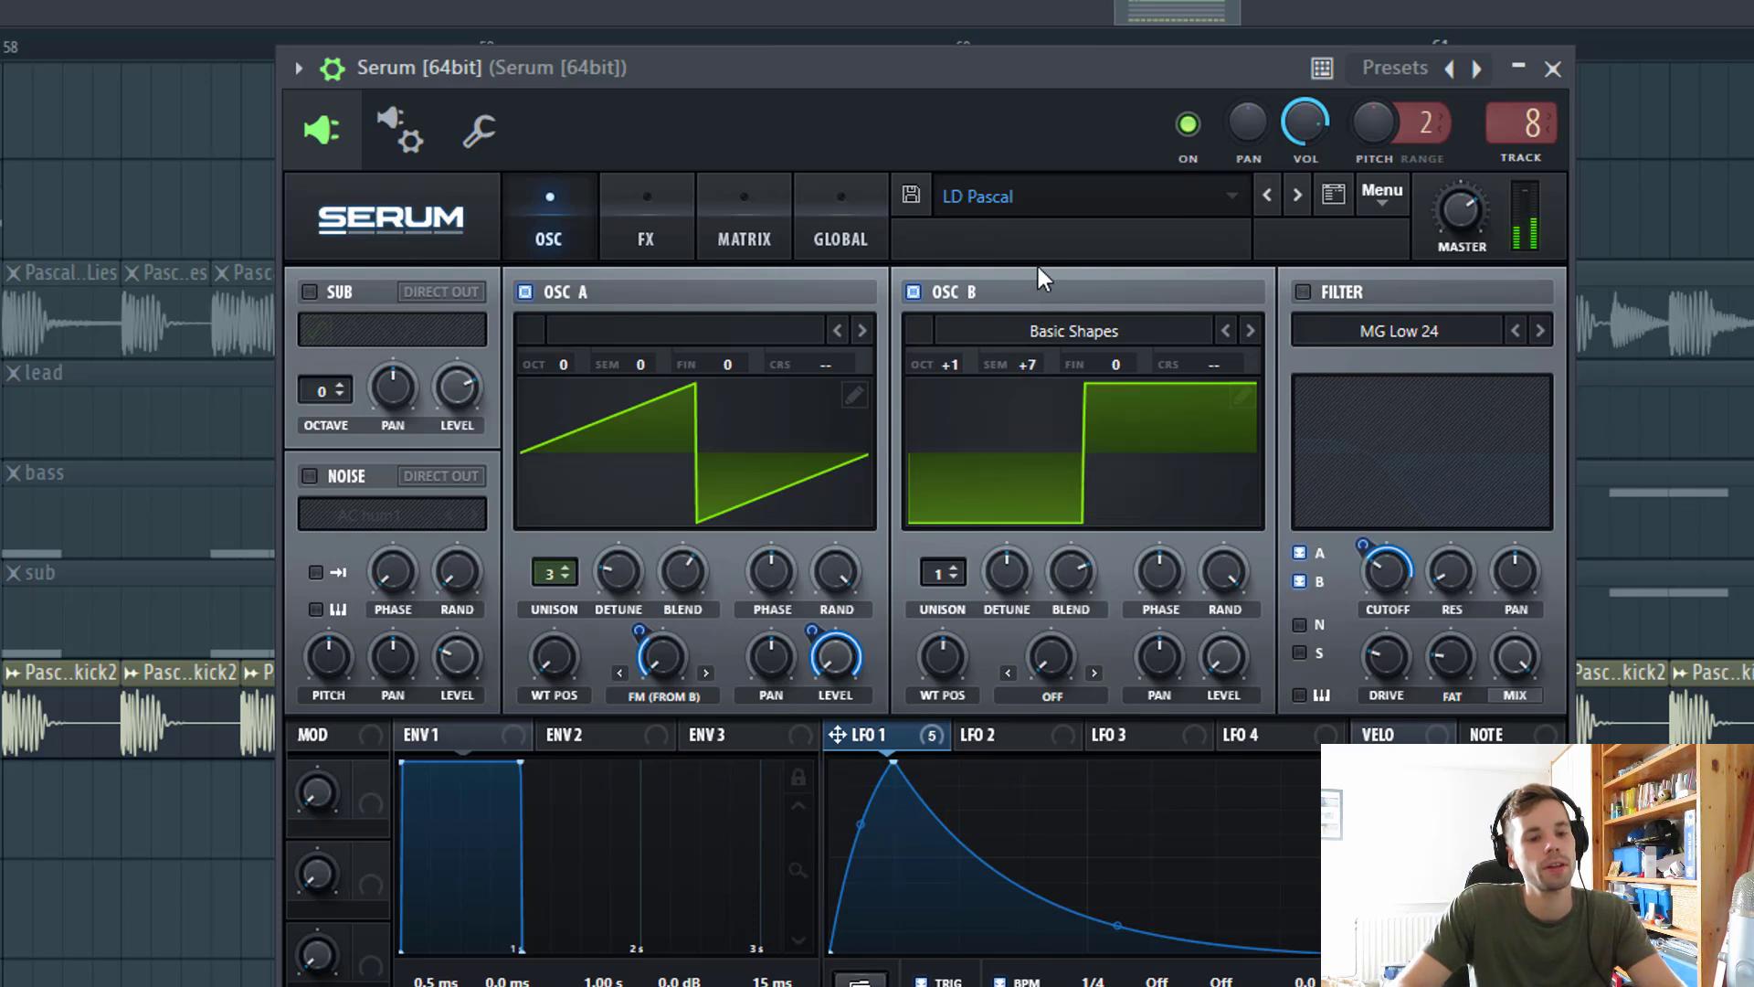
# Enable the MG Low 24 filter and the Hyper/Dimension effect in the lead patch.
pyautogui.click(1304, 290)
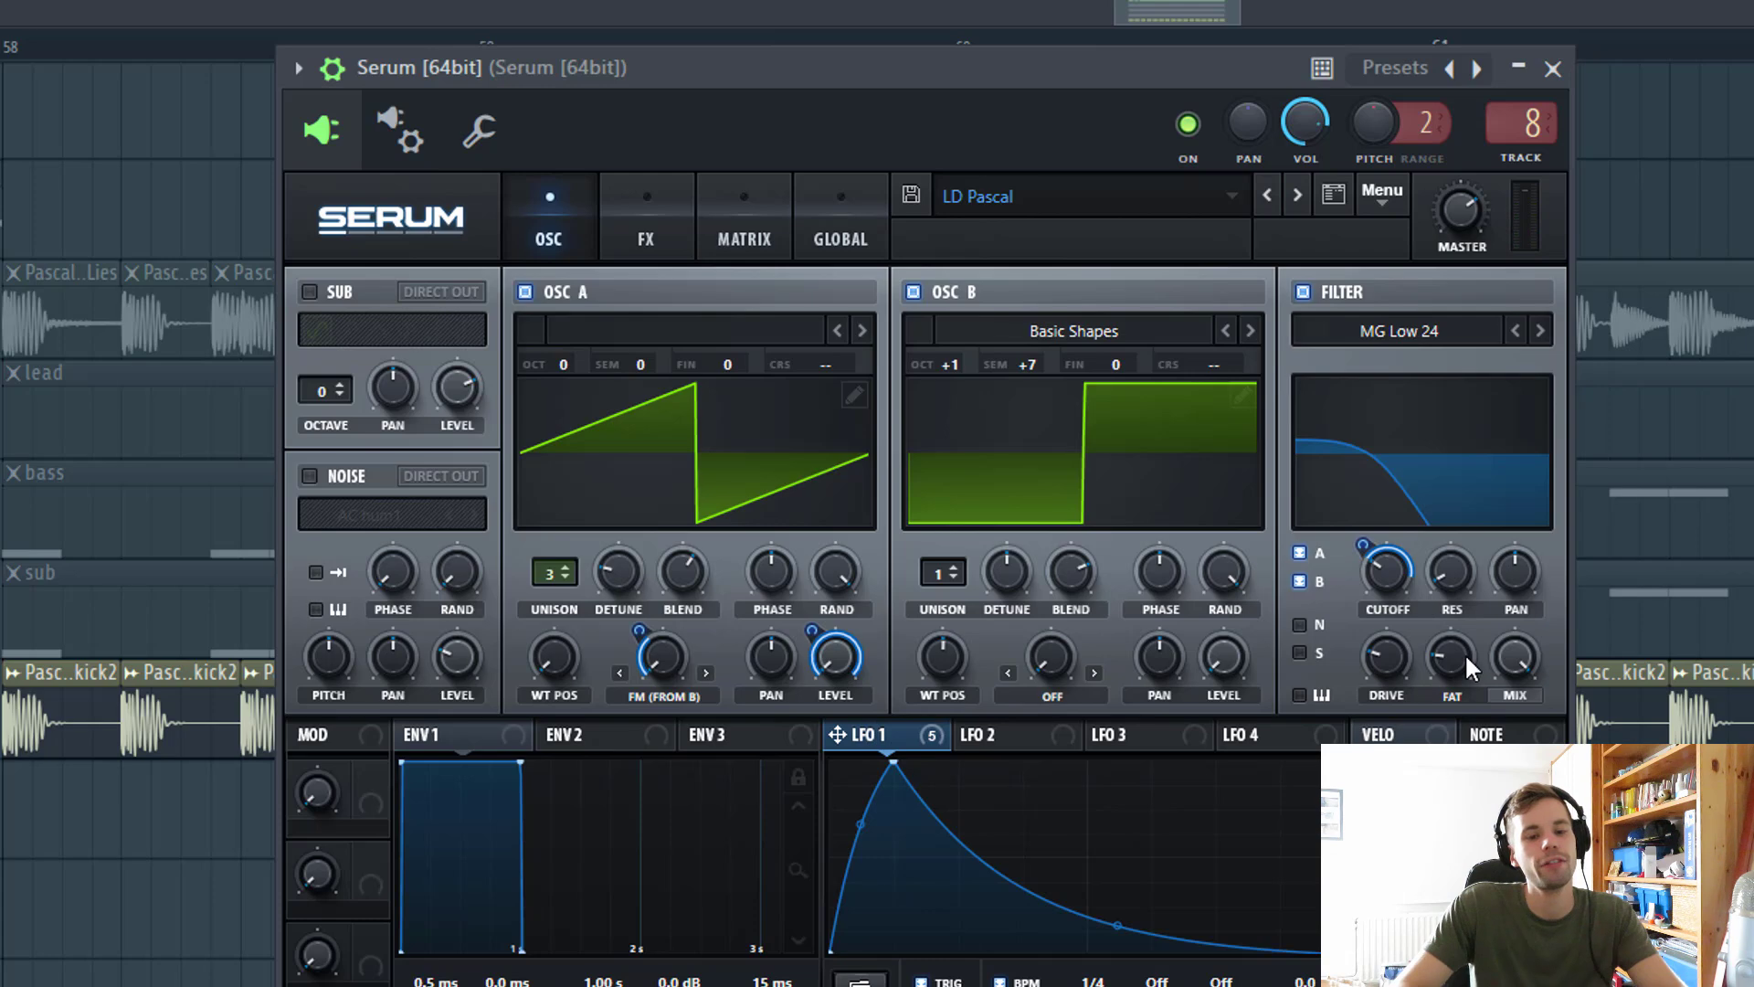
pyautogui.click(652, 226)
pyautogui.moveTo(1544, 508); pyautogui.dragTo(1547, 216)
pyautogui.click(1507, 321)
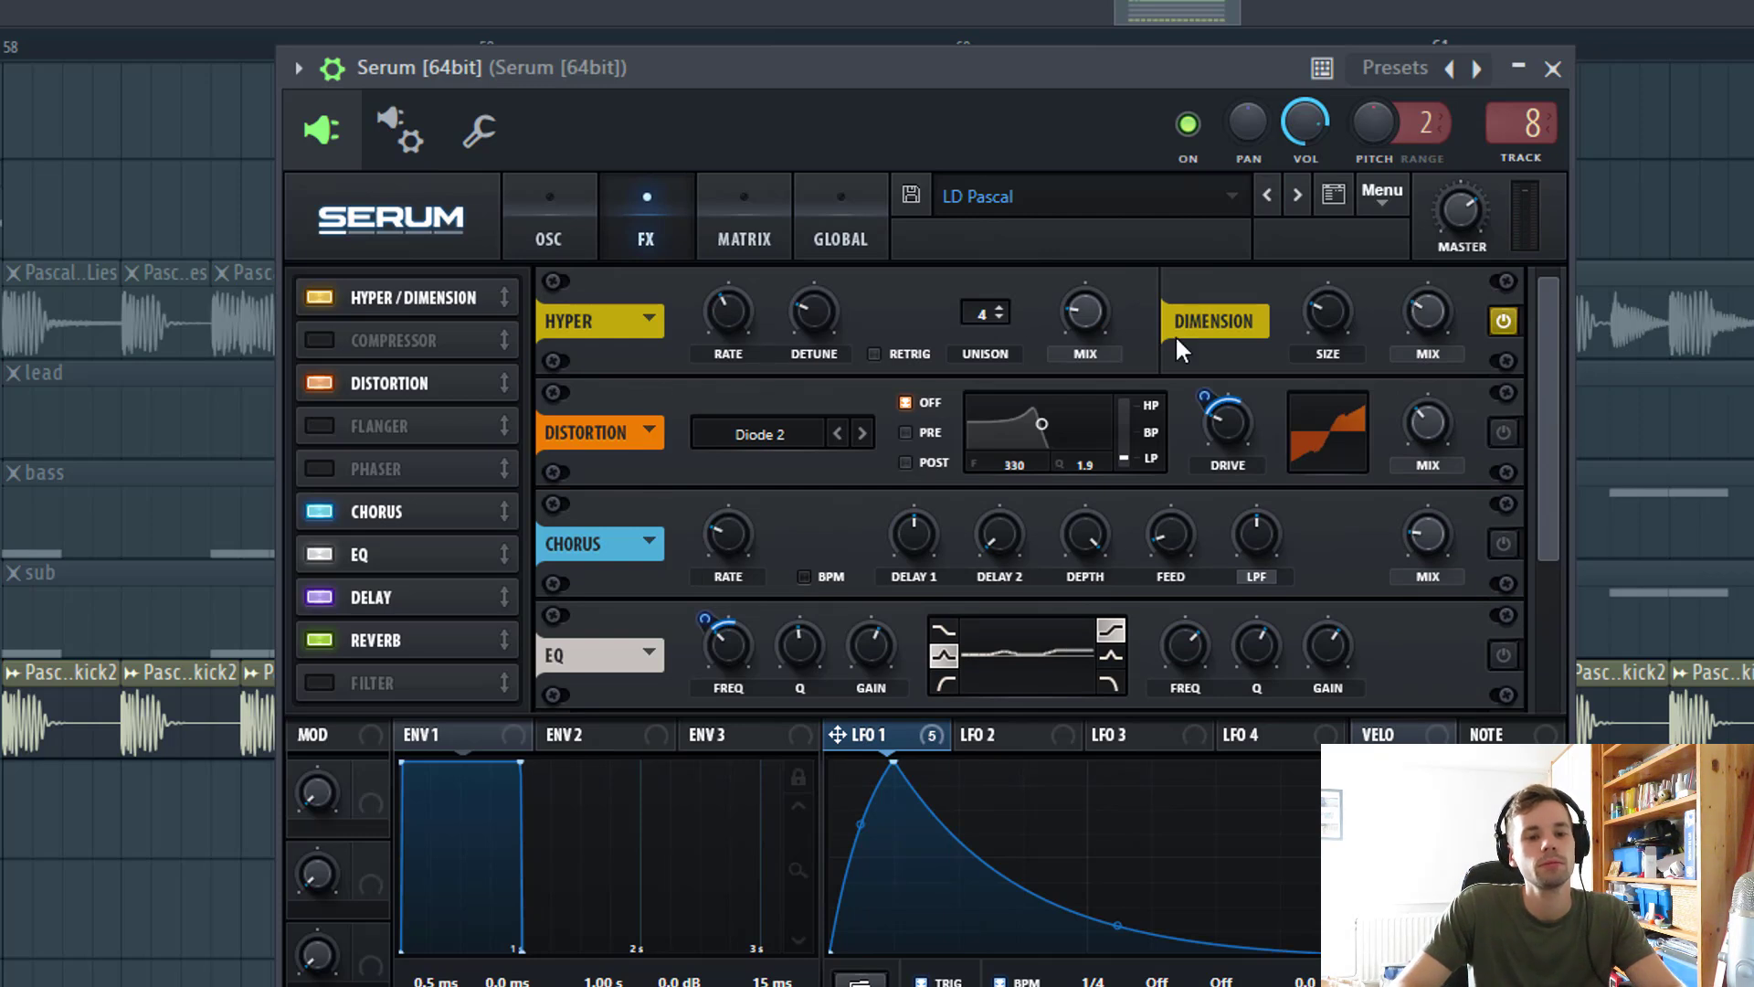
pyautogui.moveTo(1061, 302); pyautogui.dragTo(1211, 348)
pyautogui.moveTo(1427, 313); pyautogui.dragTo(1385, 287)
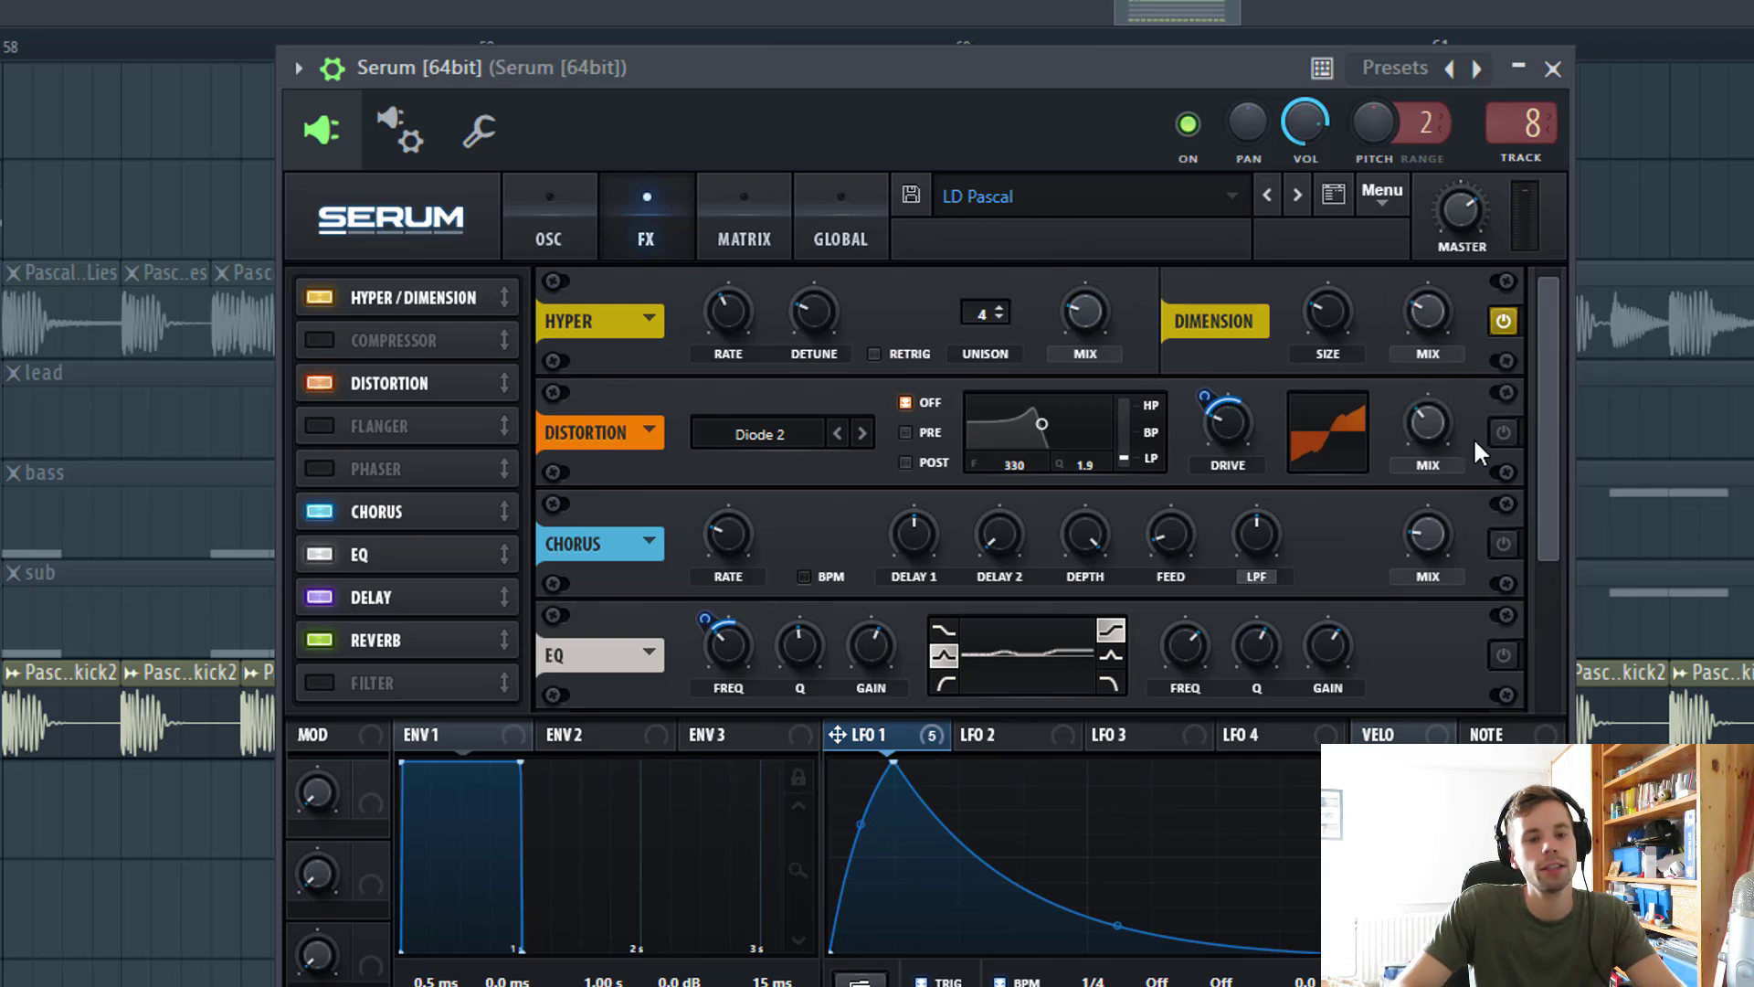
# Enable the Diode 2 distortion and the chorus in the lead patch's effects rack.
pyautogui.scroll(-1, 1548, 425)
pyautogui.moveTo(1224, 395); pyautogui.dragTo(1193, 365)
pyautogui.moveTo(1425, 382)
pyautogui.mouseDown()
pyautogui.moveTo(1467, 190)
pyautogui.moveTo(1390, 351)
pyautogui.moveTo(1416, 381)
pyautogui.mouseUp()
pyautogui.scroll(-1, 1560, 410)
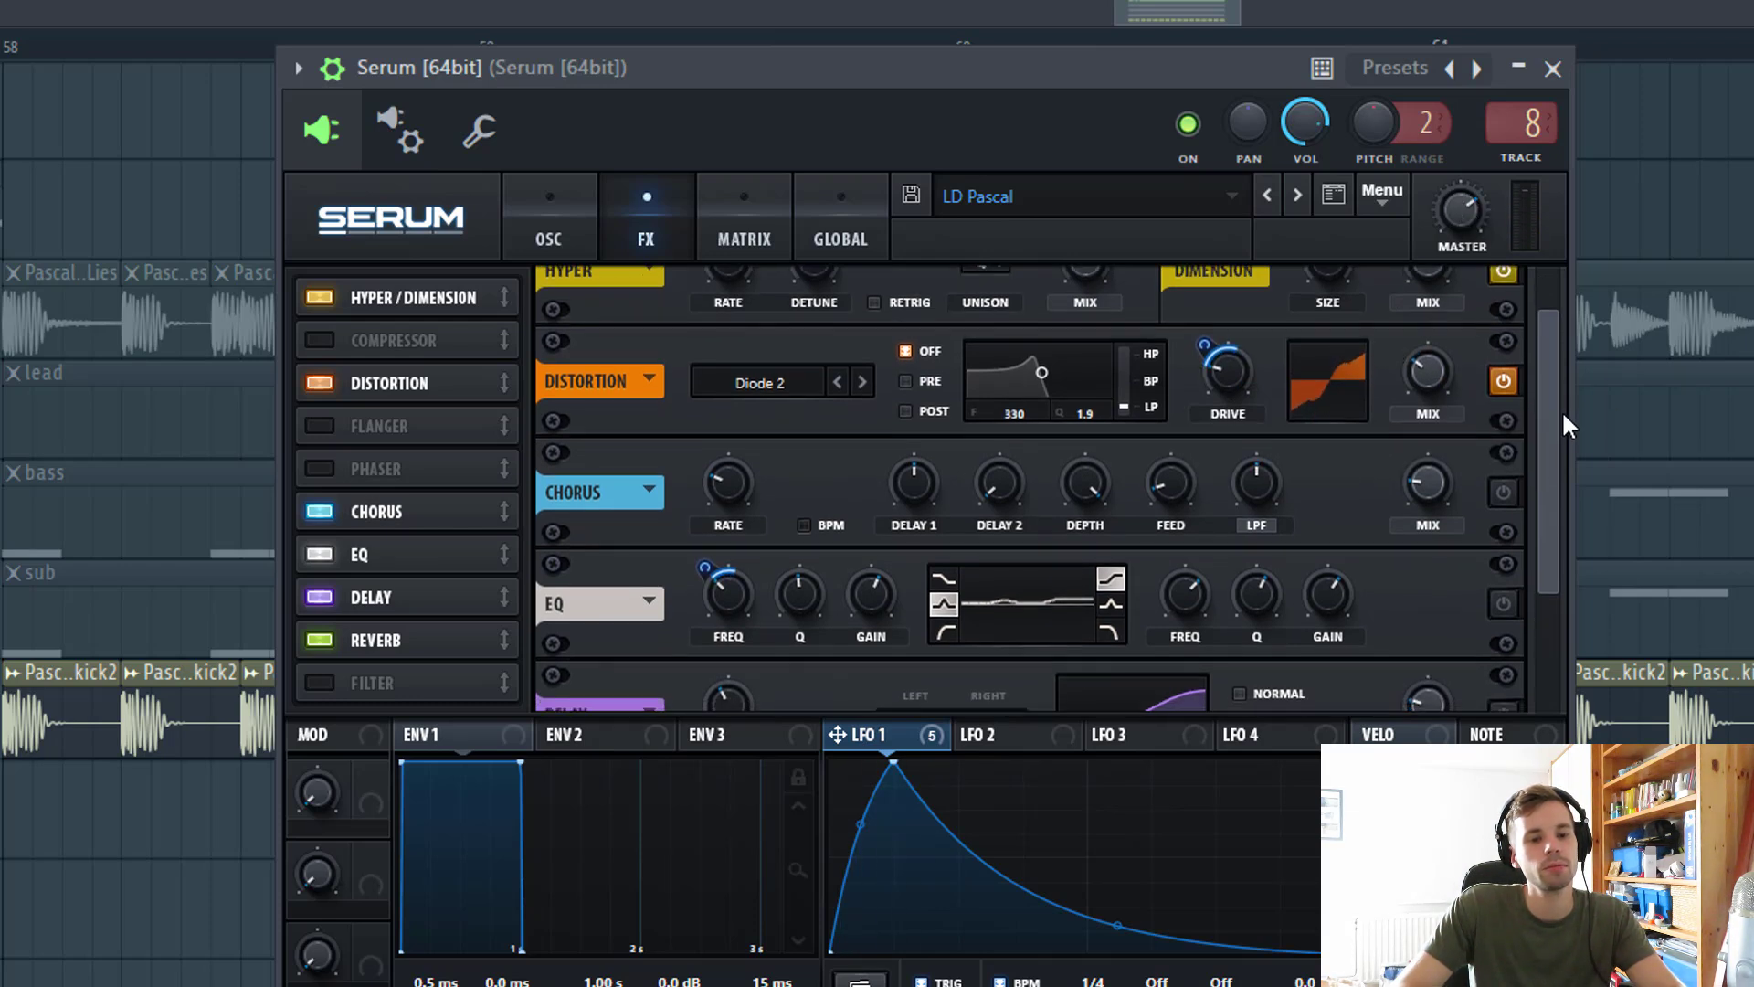
pyautogui.scroll(-1, 1536, 462)
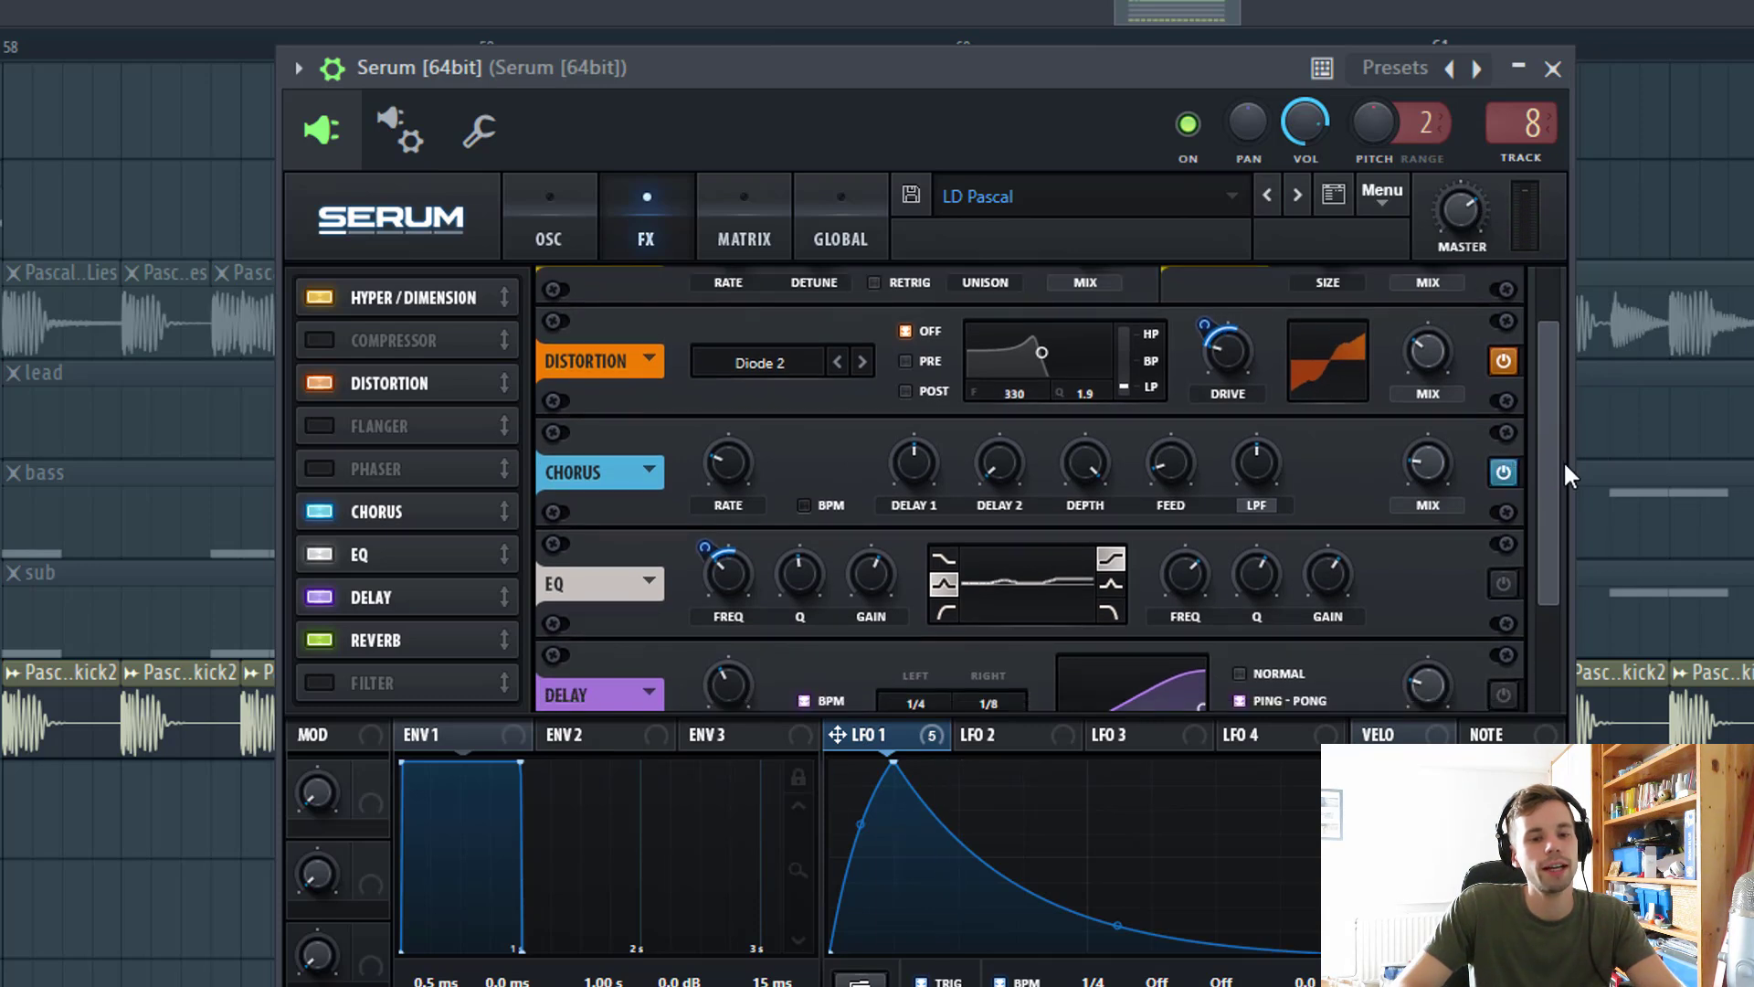
# Enable the EQ effect, play the lead, and adjust LFO 1's modulation depth on the EQ's low-band frequency.
pyautogui.scroll(-2, 1561, 498)
pyautogui.click(1498, 530)
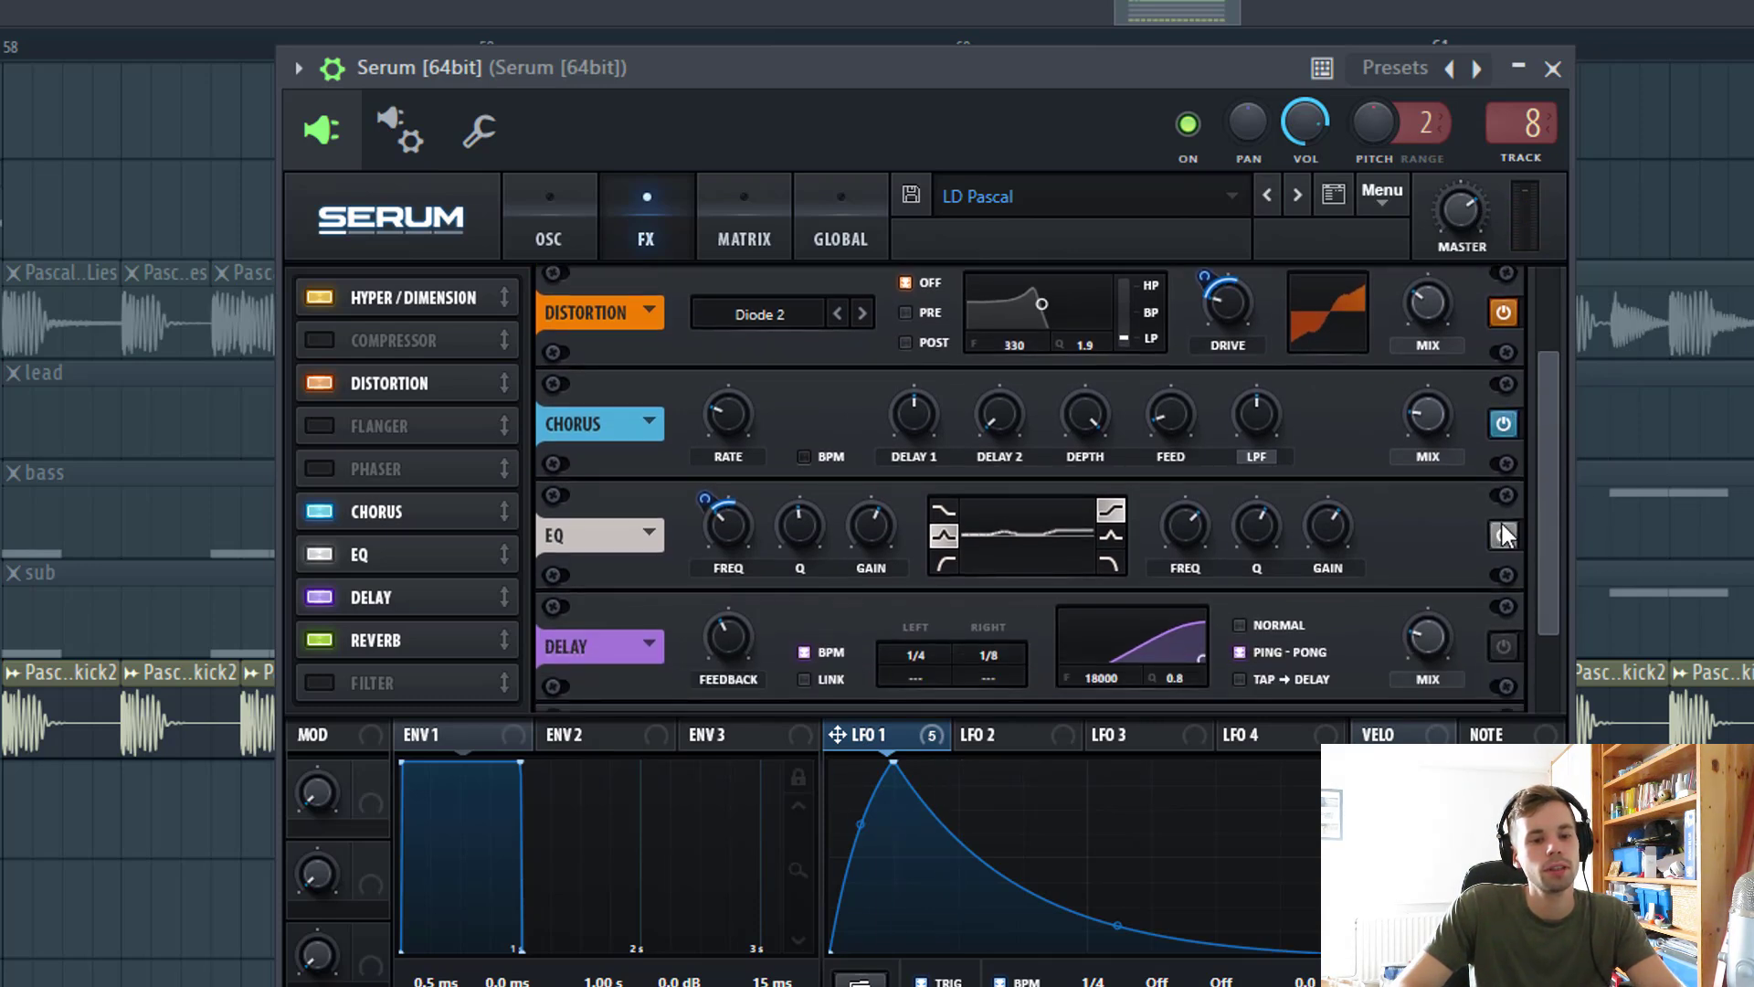
pyautogui.scroll(-1, 1553, 545)
pyautogui.press('space')
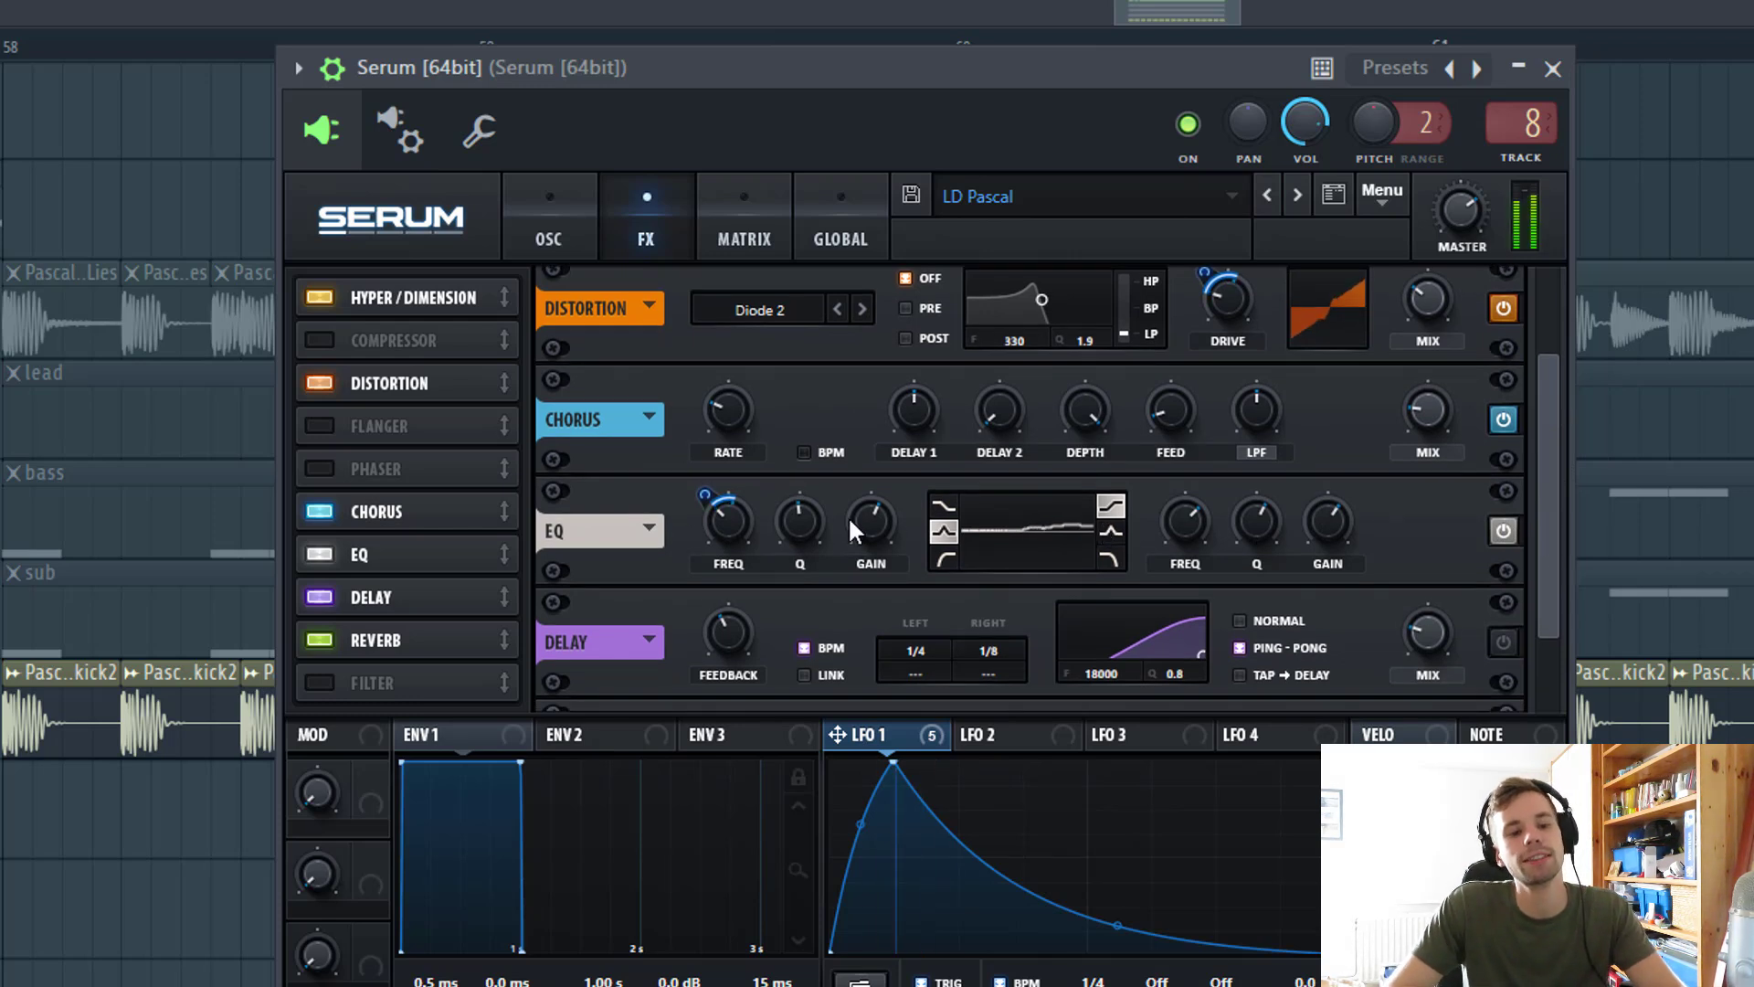
pyautogui.moveTo(704, 493); pyautogui.dragTo(689, 455)
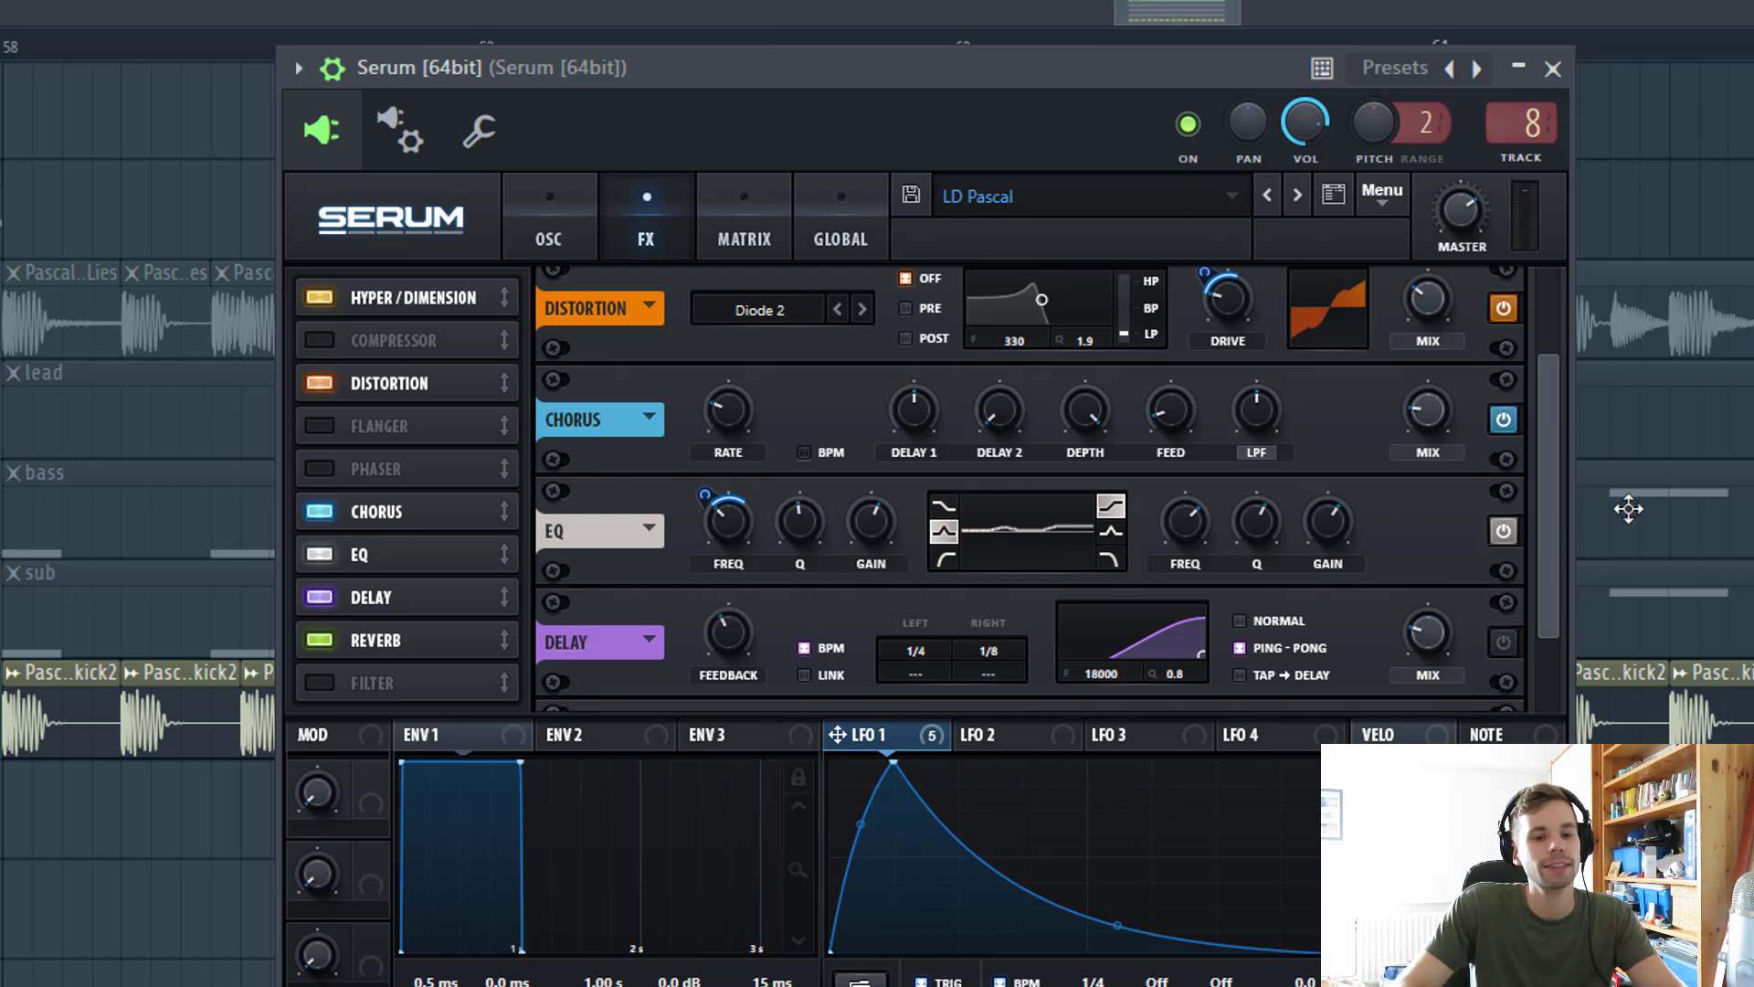
# Bring the delay and reverb units of the lead patch's effects rack into view.
pyautogui.moveTo(1575, 500); pyautogui.dragTo(1564, 552)
pyautogui.scroll(-1, 1561, 539)
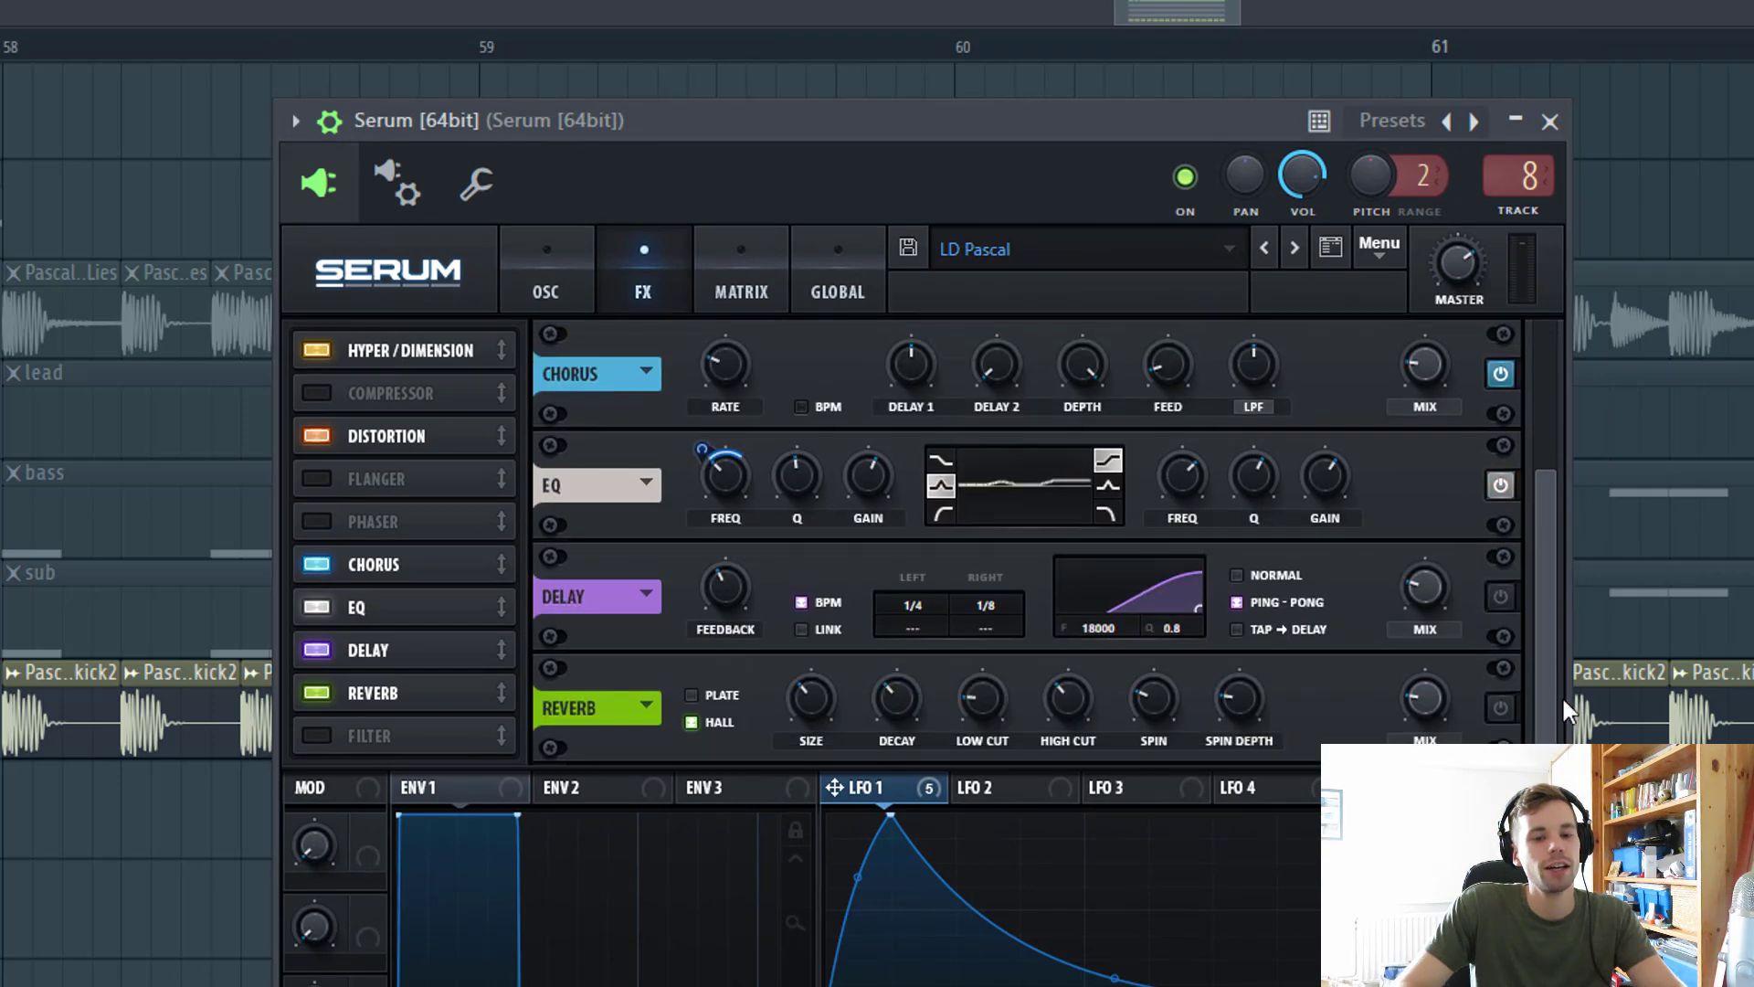
pyautogui.moveTo(950, 128); pyautogui.dragTo(966, 58)
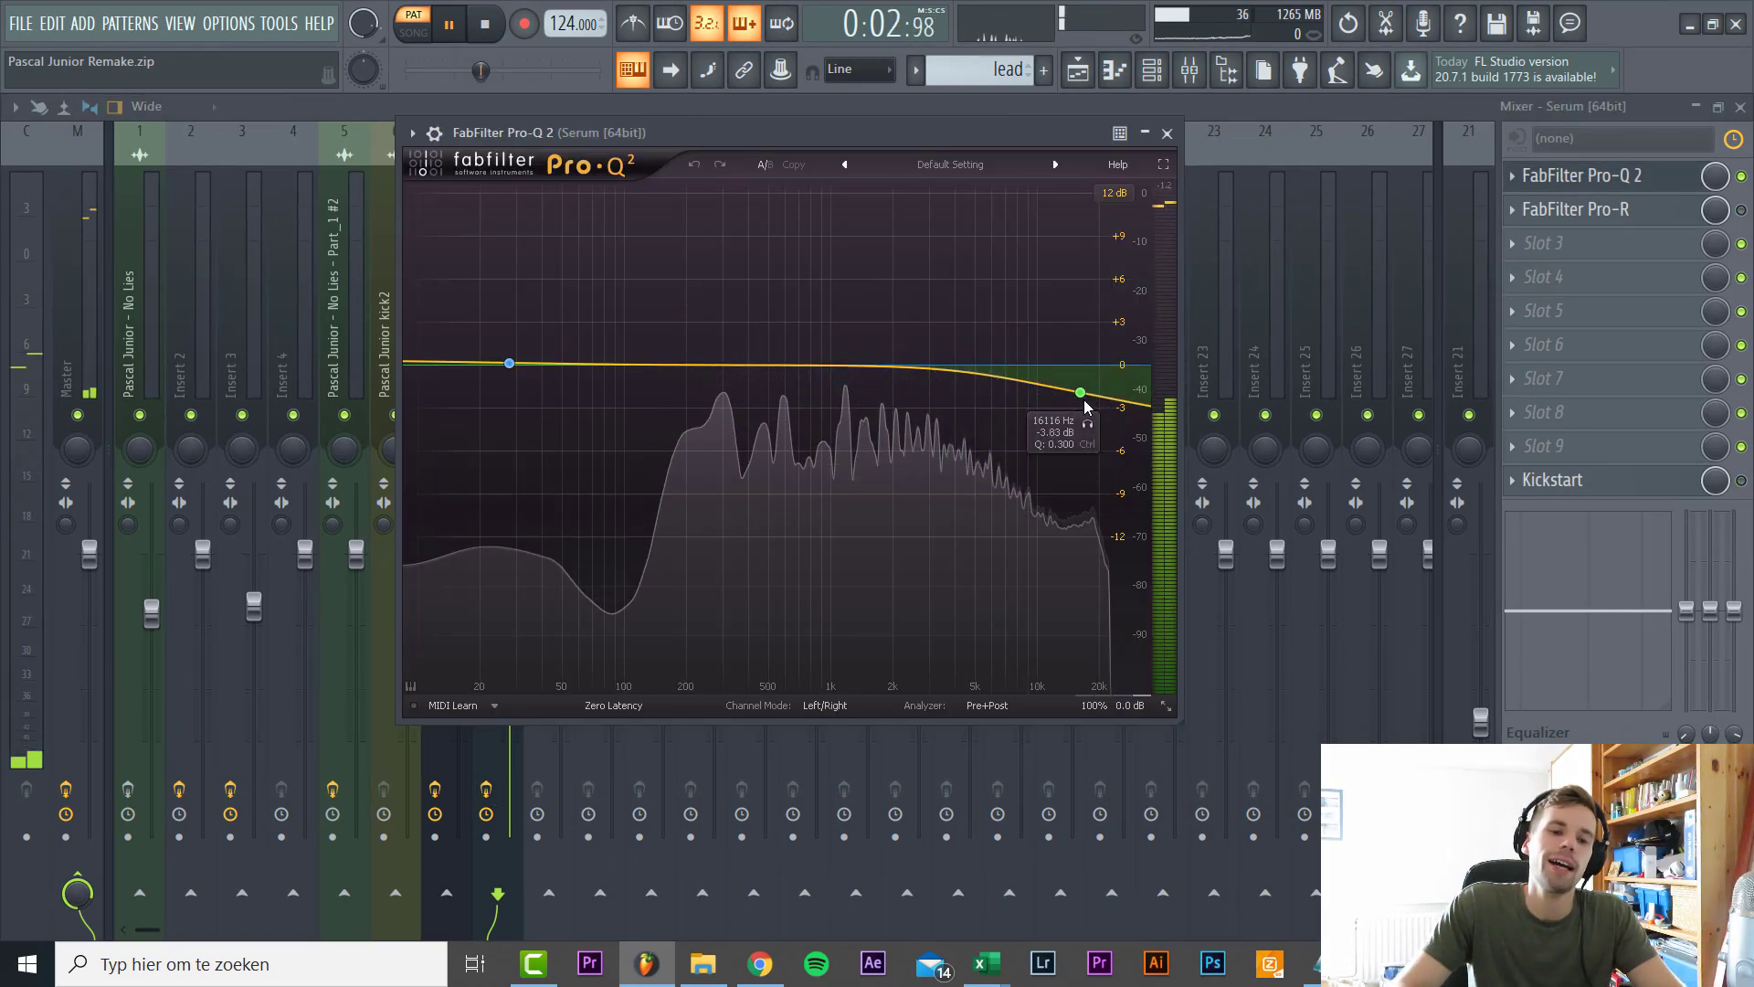
# Audition the high-frequency Pro-Q 2 band on the lead's mixer track, and enable and open FabFilter Pro-R.
pyautogui.click(1087, 424)
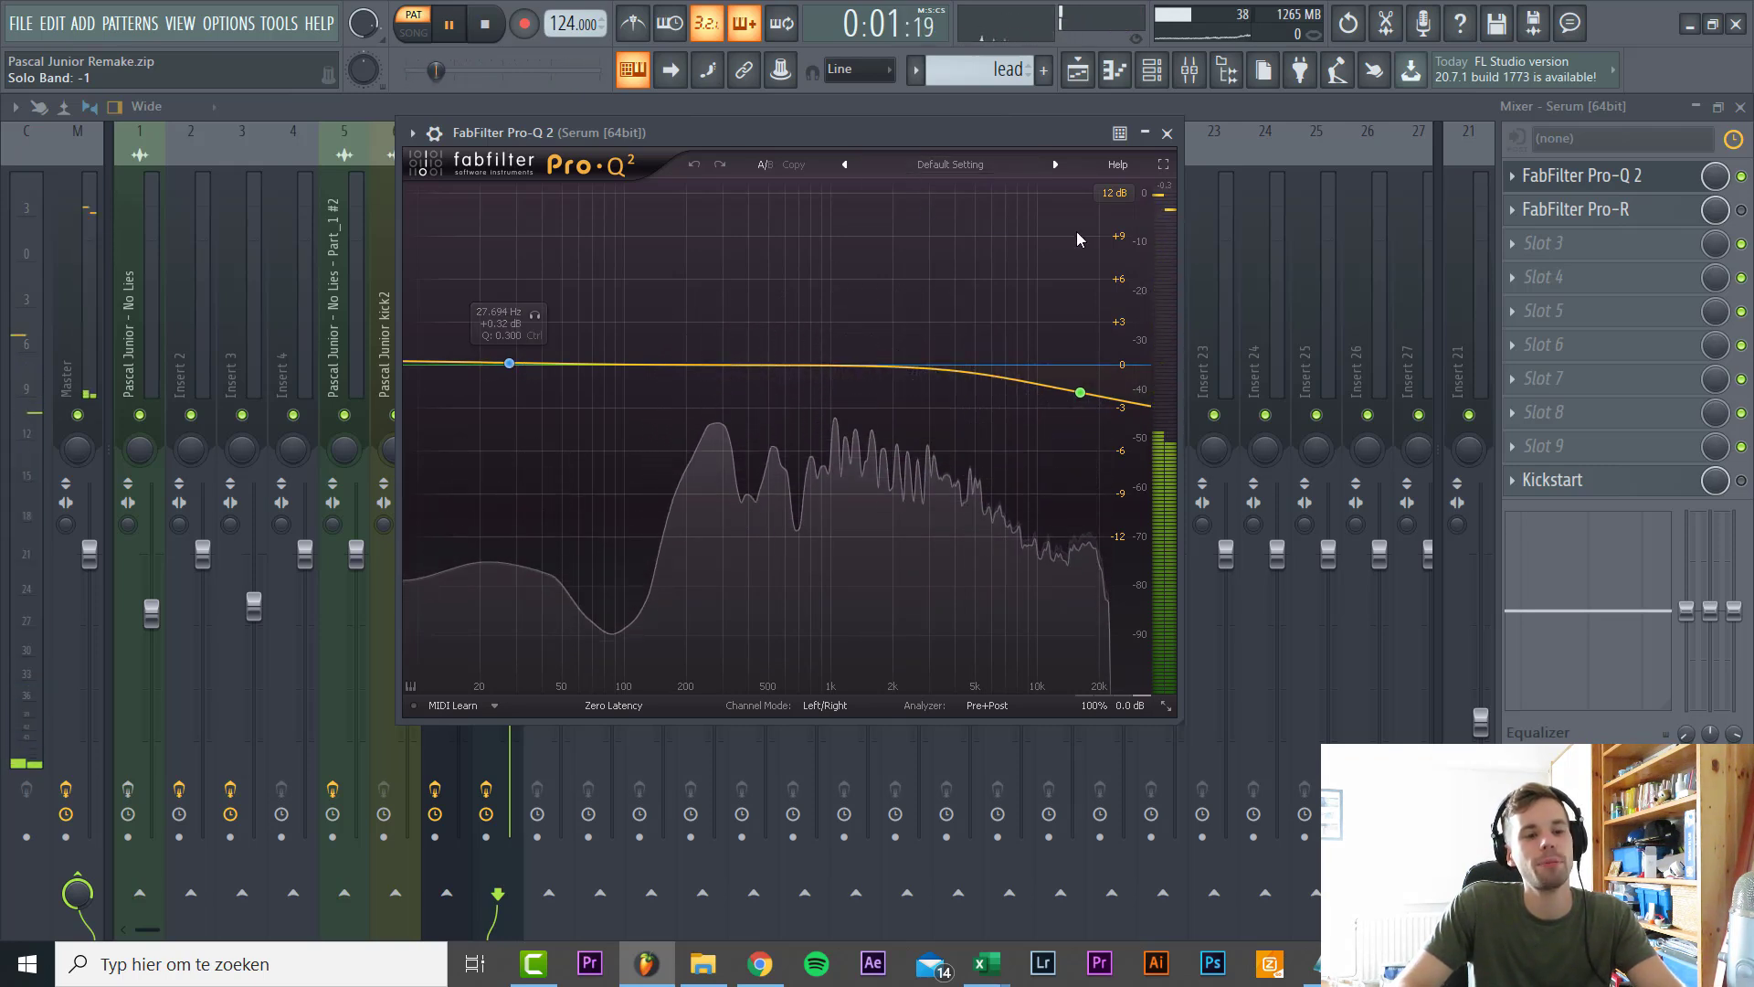
pyautogui.click(1742, 211)
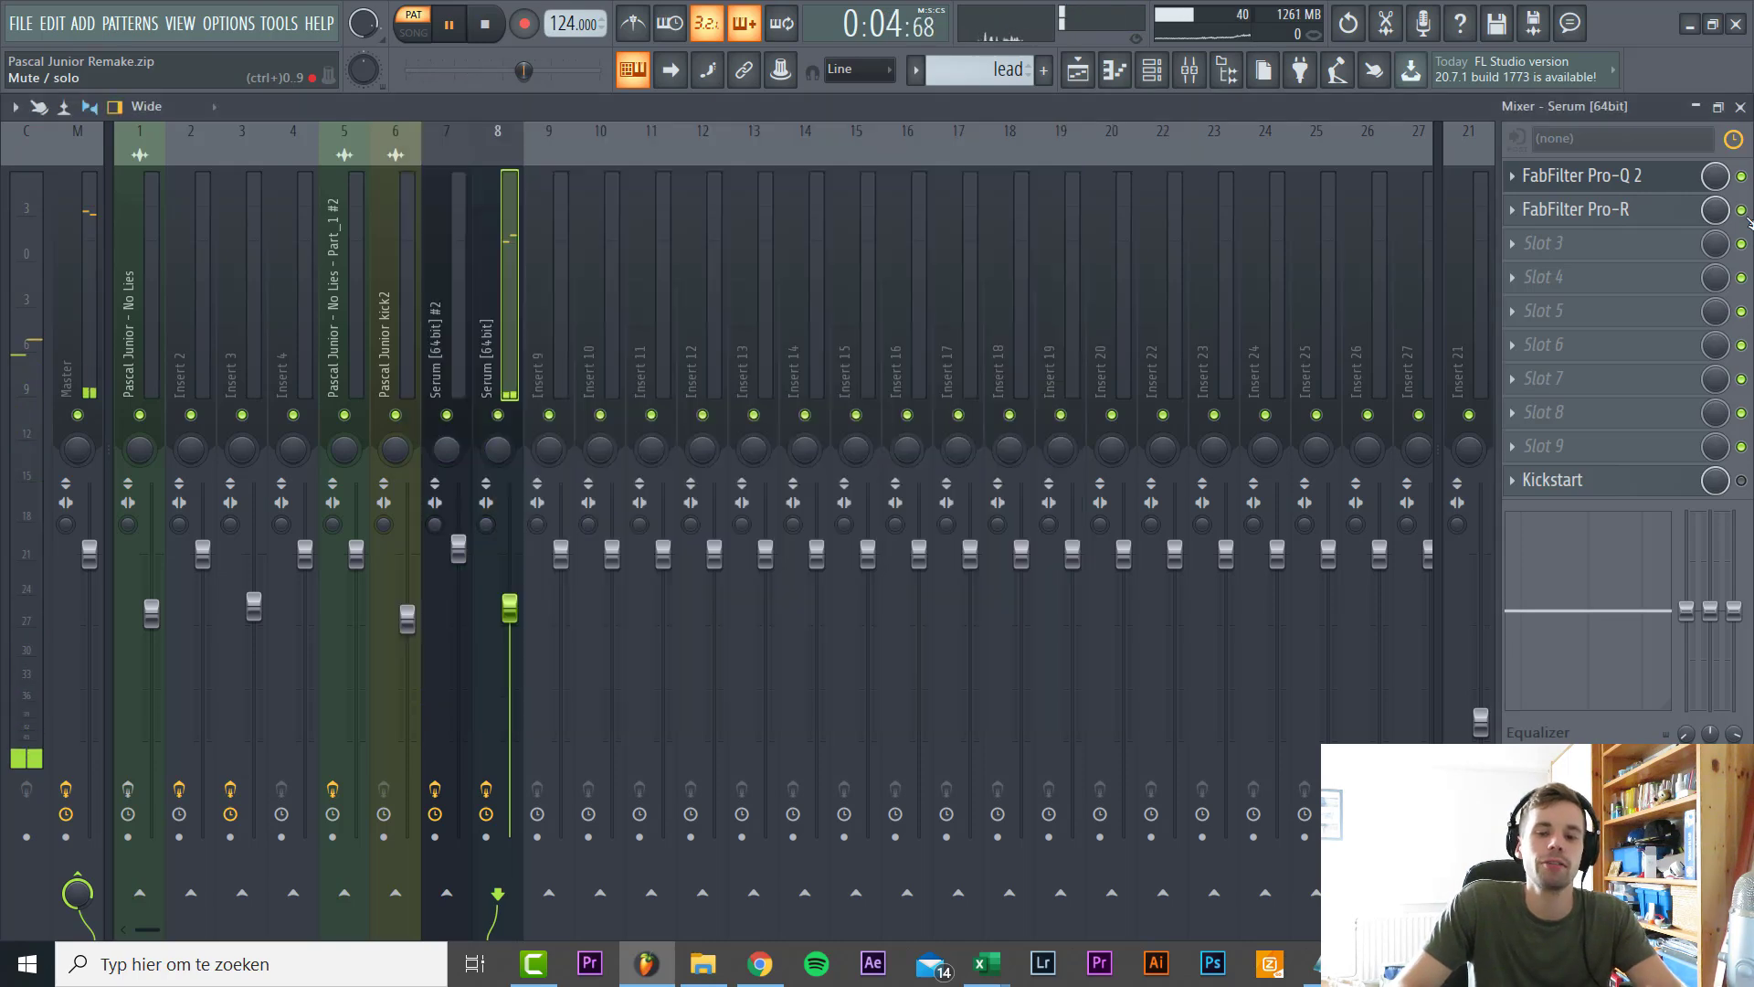
pyautogui.click(1644, 211)
pyautogui.moveTo(657, 282); pyautogui.dragTo(1034, 111)
pyautogui.moveTo(1206, 210)
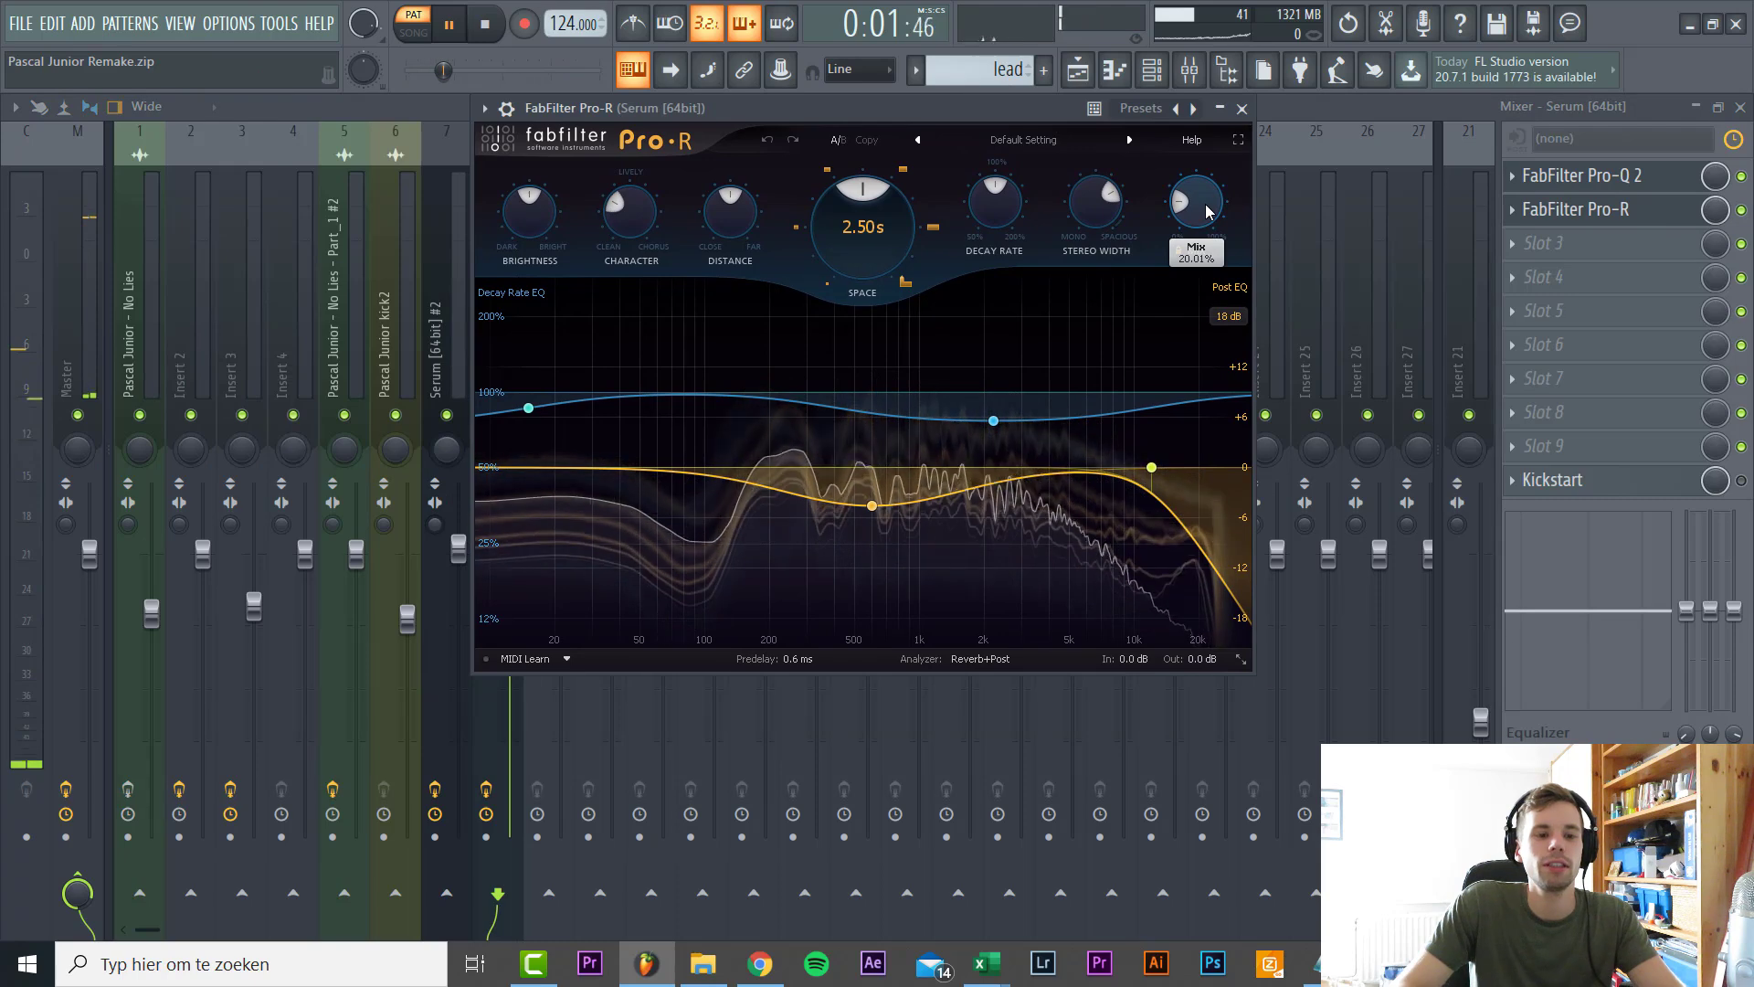
# Enable Kickstart on the lead's mixer track, open its settings, and return to the playlist.
pyautogui.click(1742, 481)
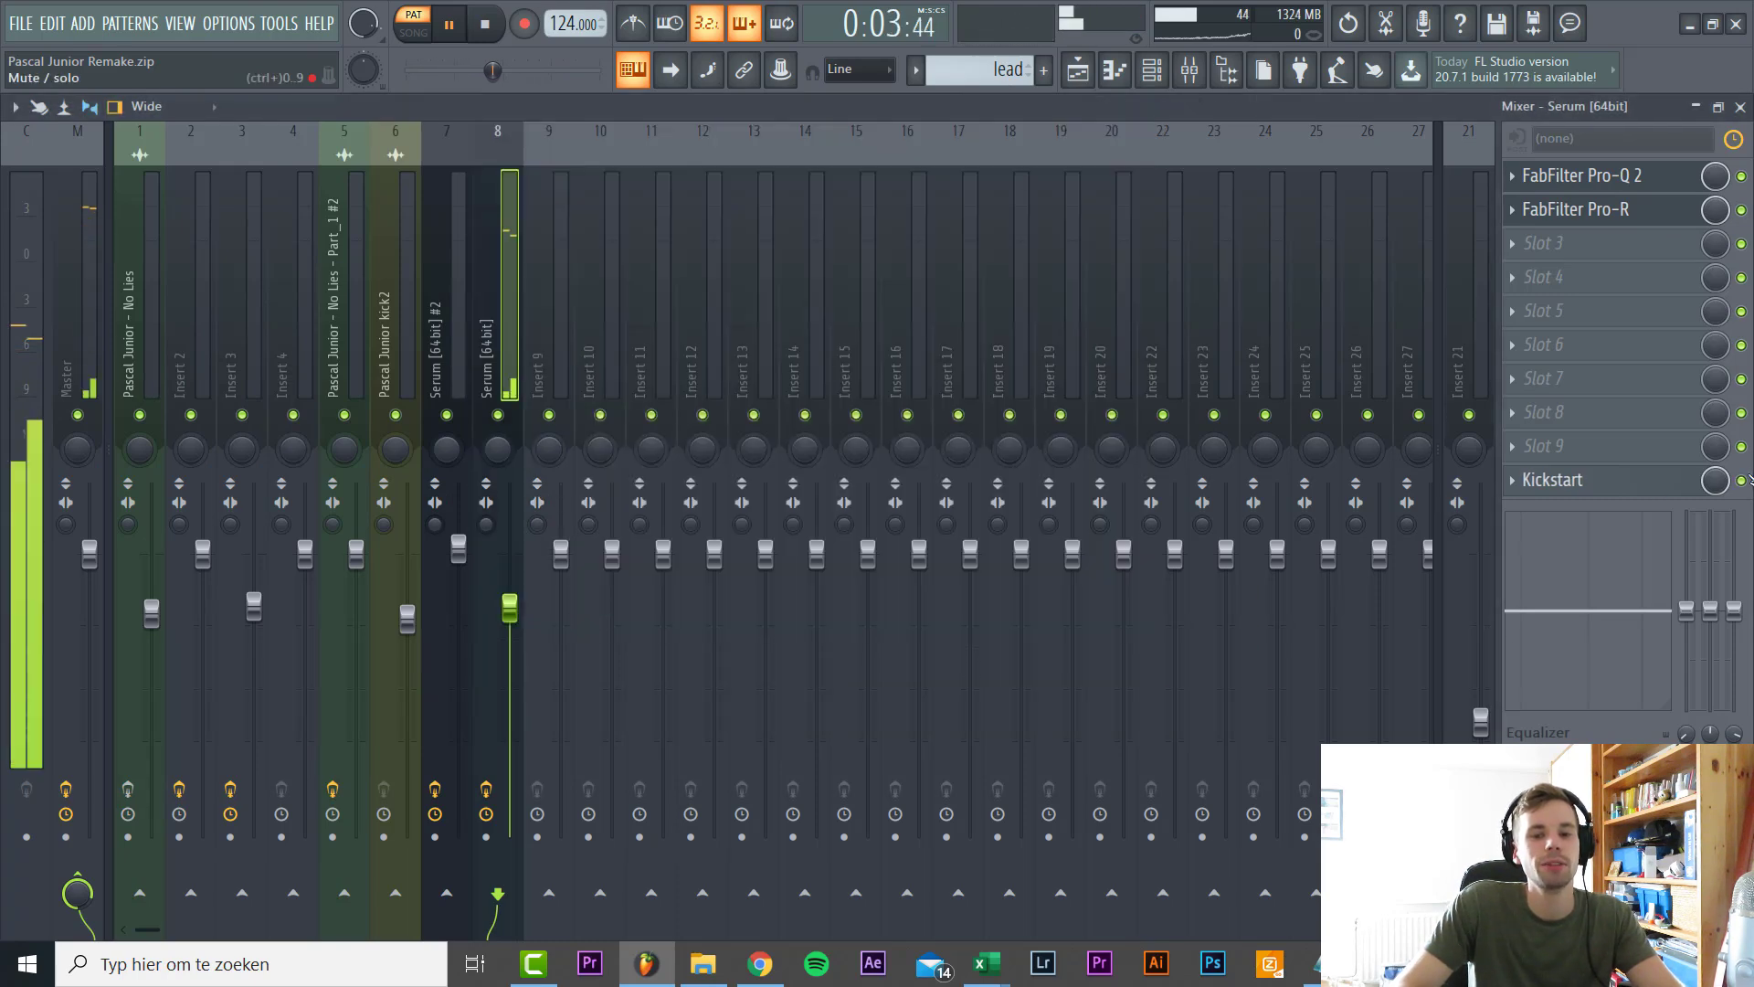
pyautogui.click(1641, 488)
pyautogui.click(1077, 73)
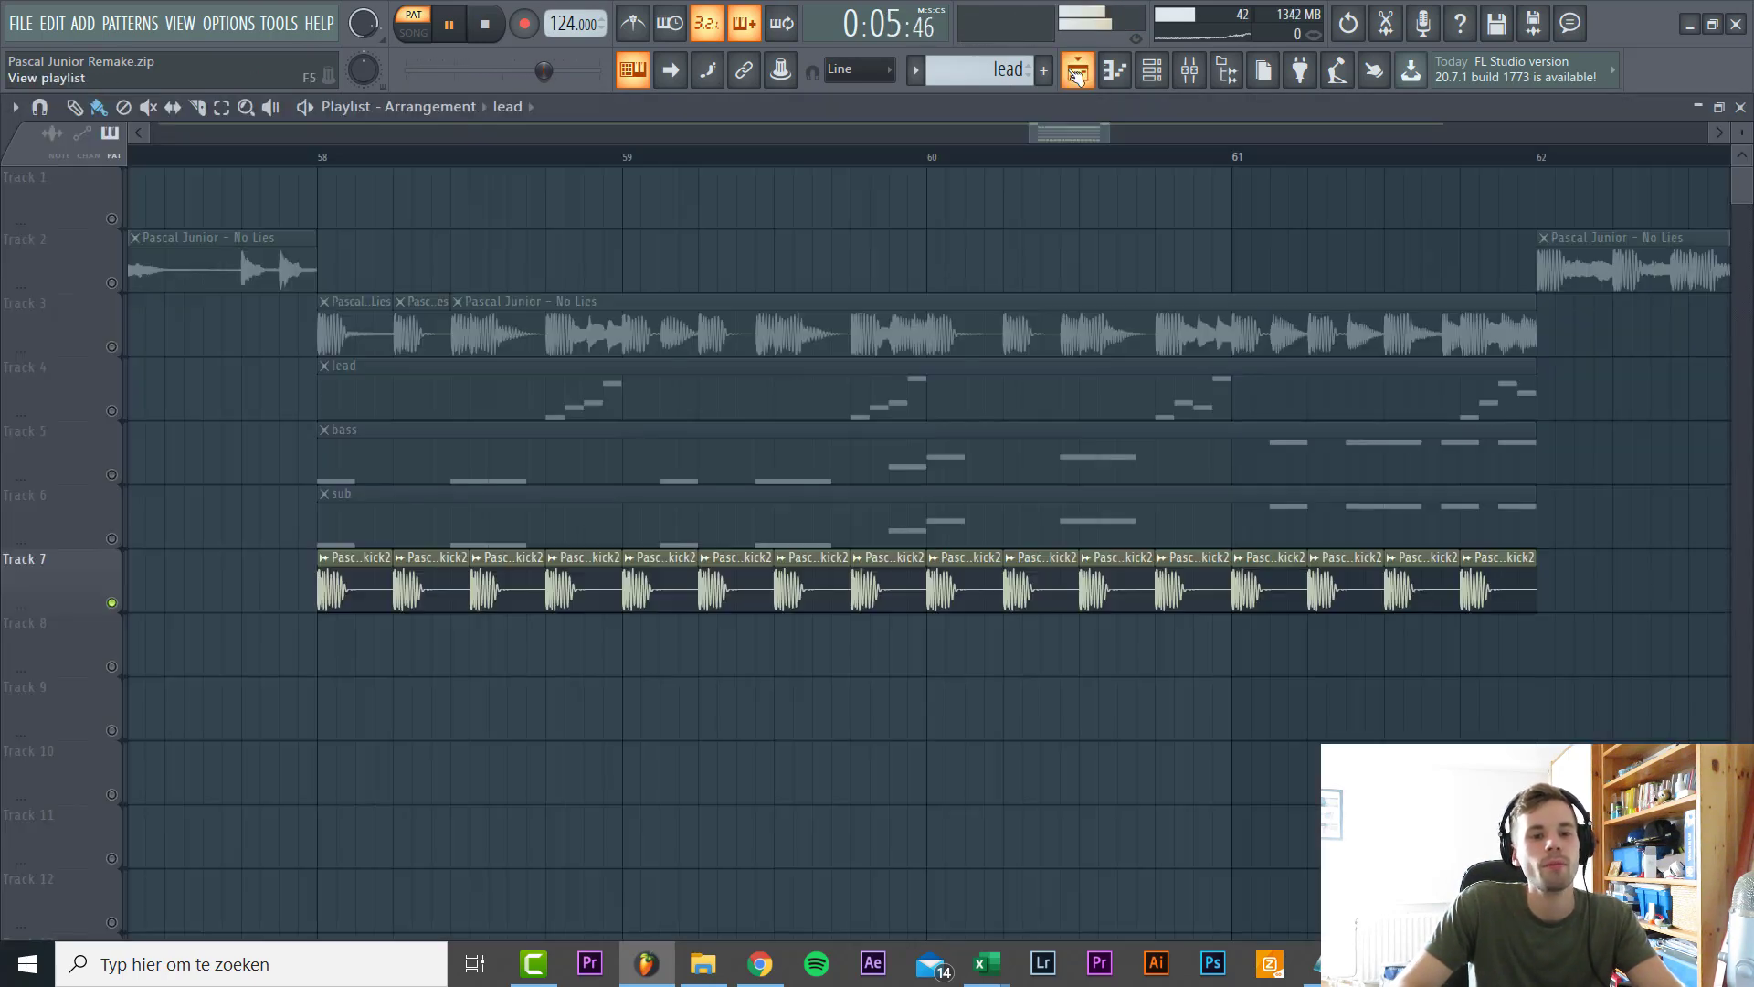